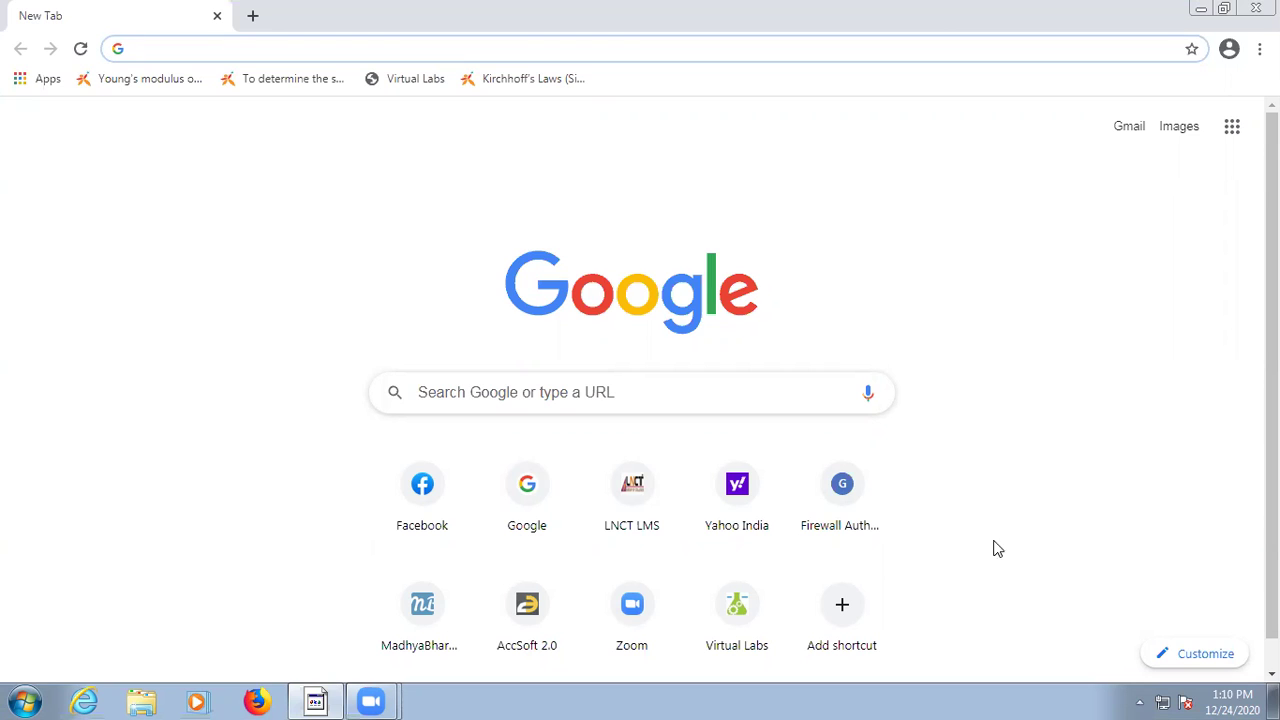
- Enter 'vlab' in the new tab's address bar and load the vlab.co.in suggestion
{"action": "left_click", "coordinate": [181, 45]}
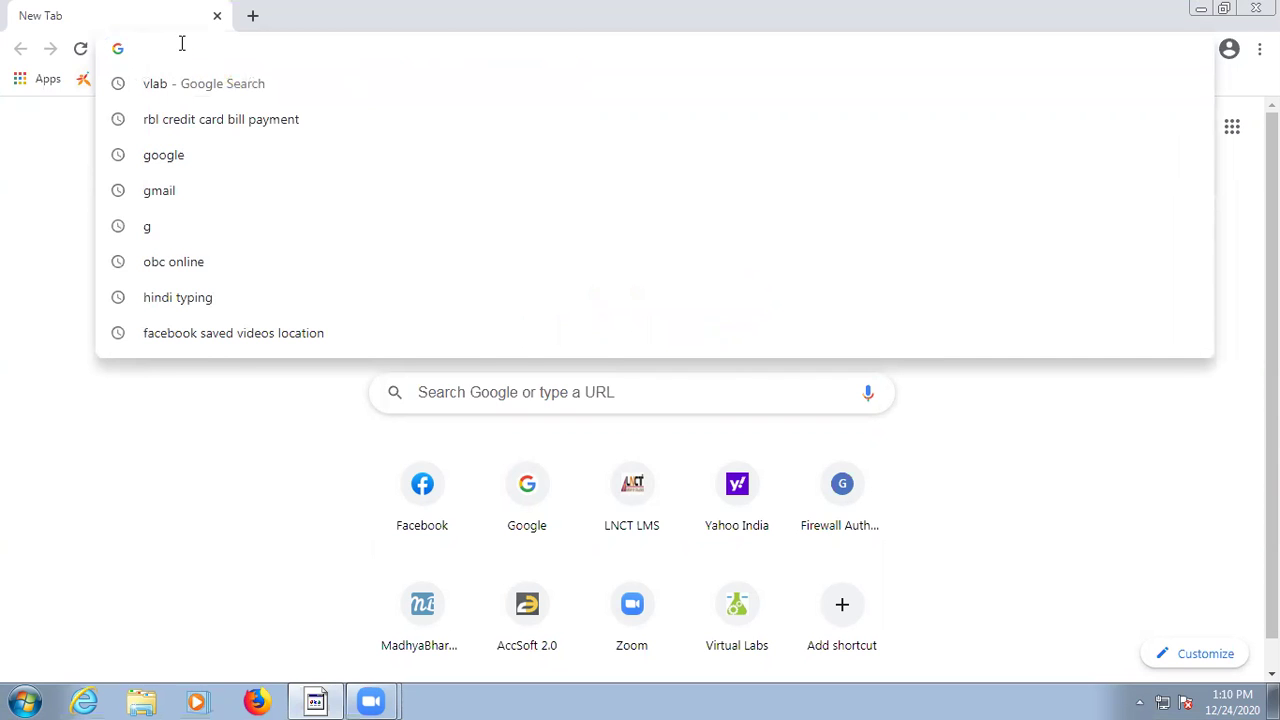
{"action": "type", "text": "vla"}
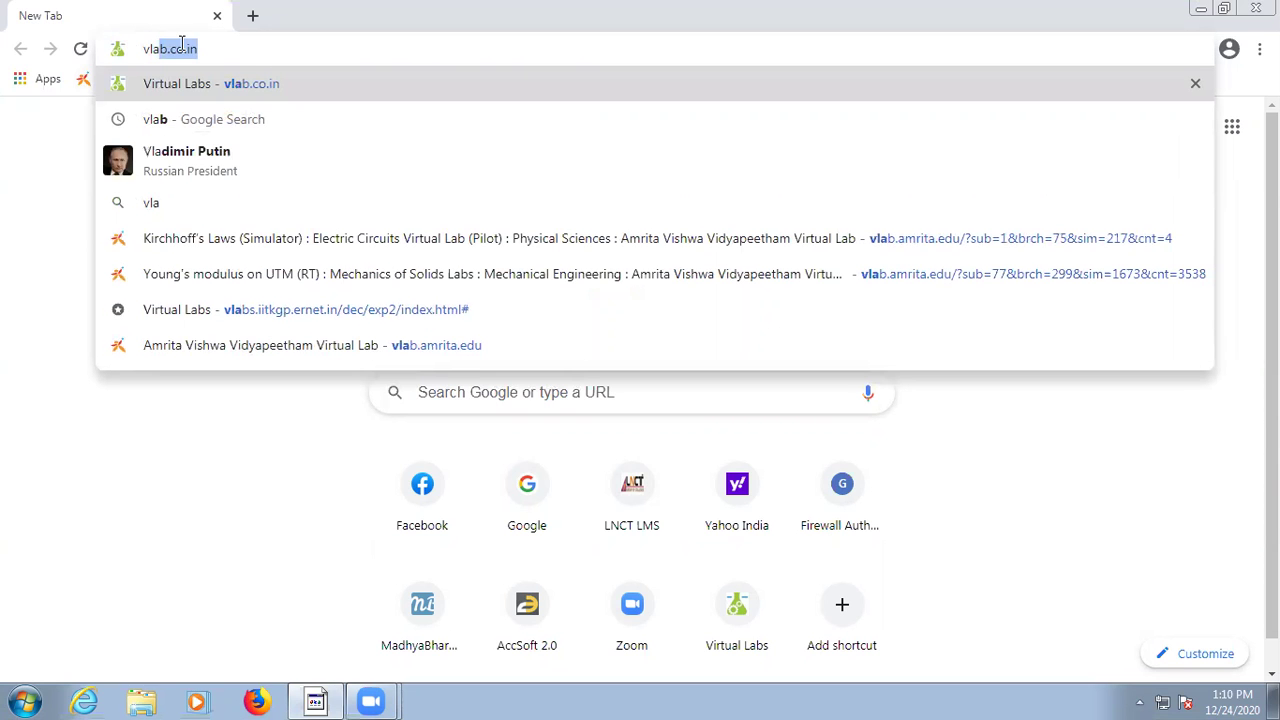
{"action": "type", "text": "b"}
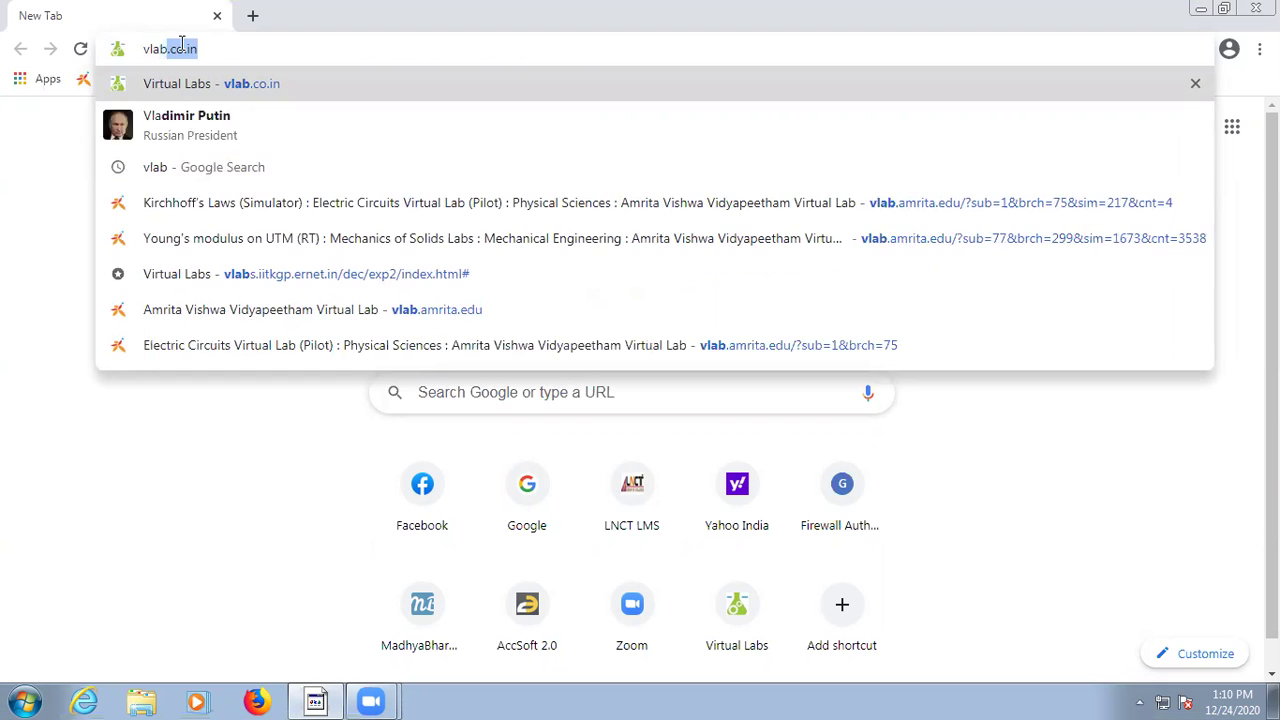
{"action": "key", "text": "Return"}
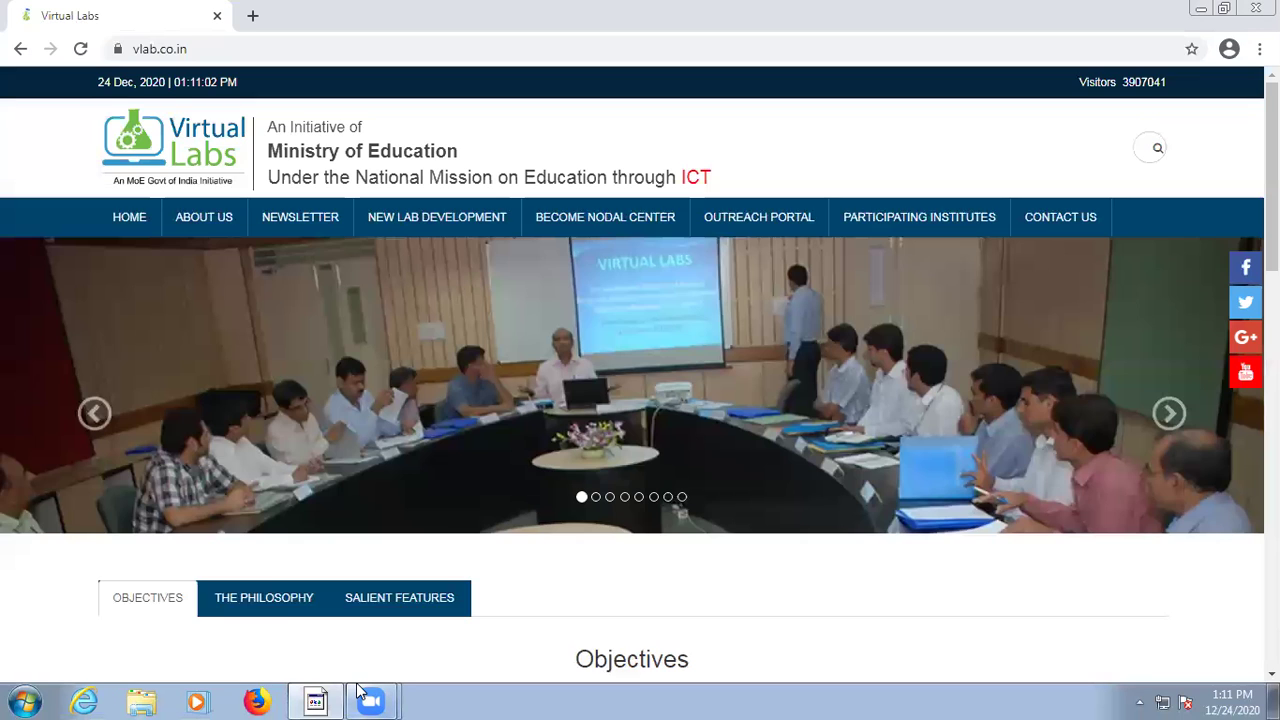
- Inspect the site's full https address and highlight the Ministry of Education heading text
{"action": "left_click", "coordinate": [195, 48]}
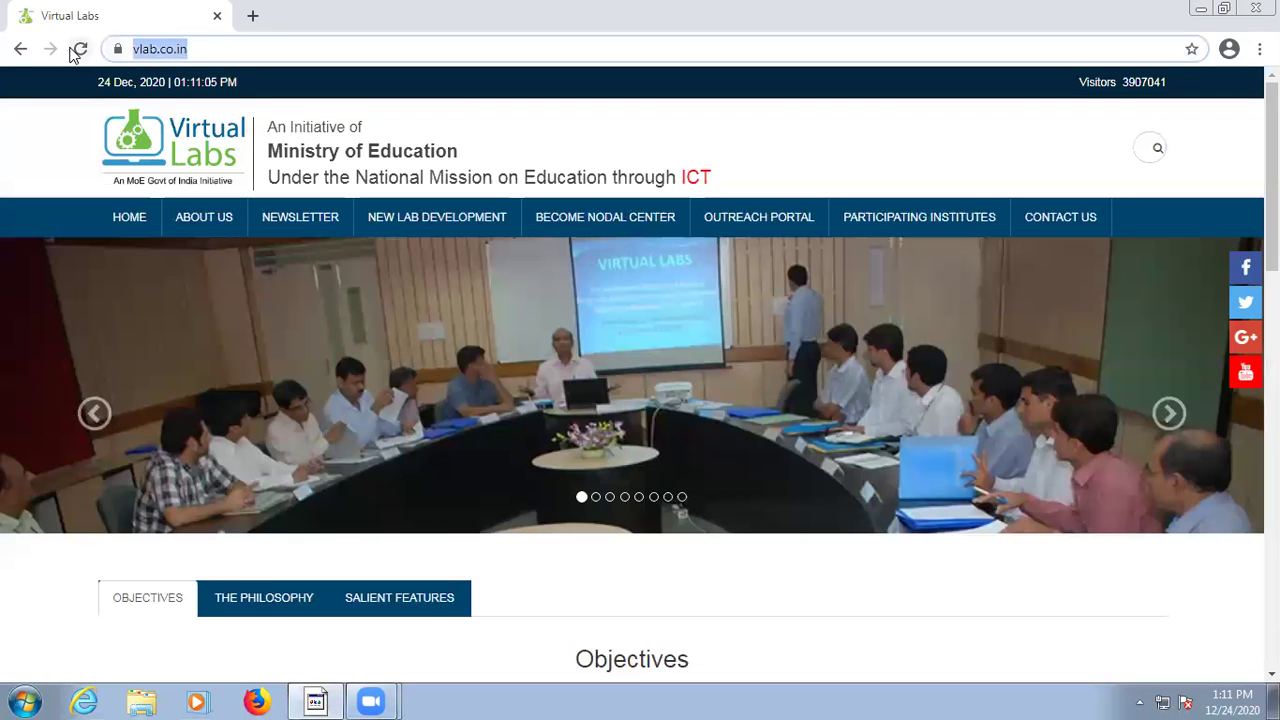
{"action": "left_click", "coordinate": [217, 49]}
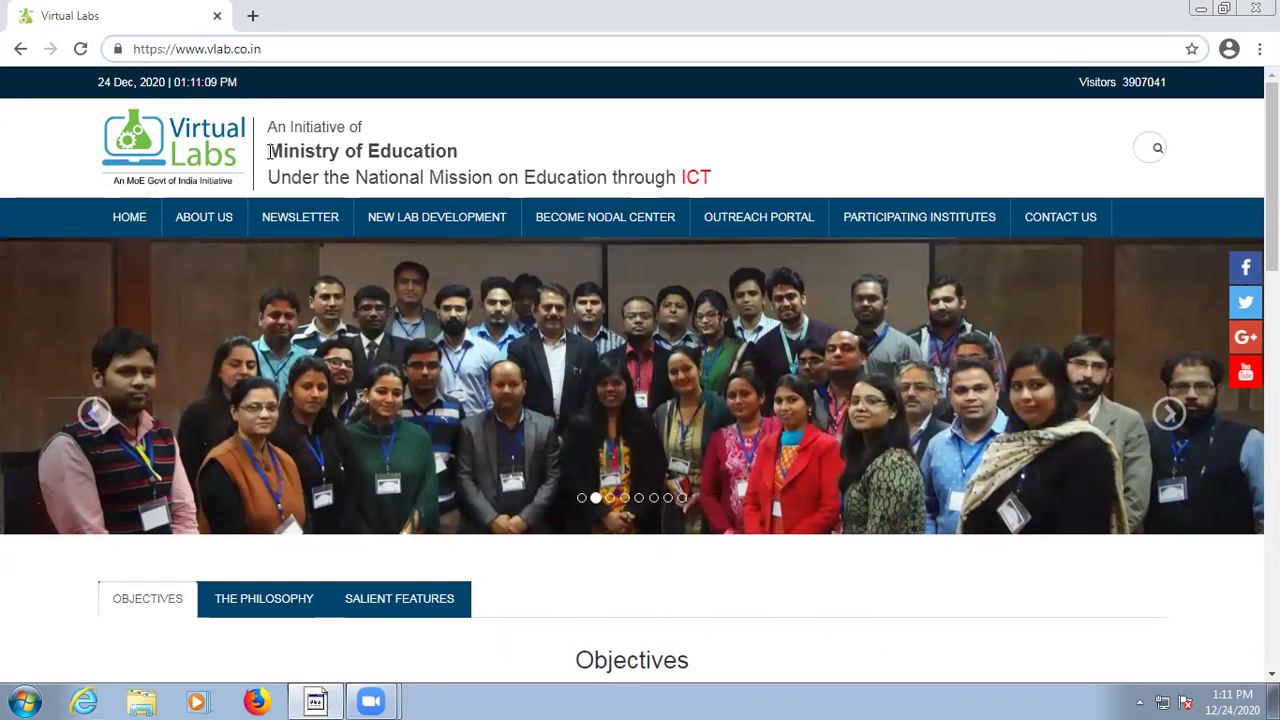
{"action": "left_click_drag", "start_coordinate": [269, 151], "coordinate": [477, 150]}
{"action": "left_click_drag", "start_coordinate": [269, 179], "coordinate": [686, 188]}
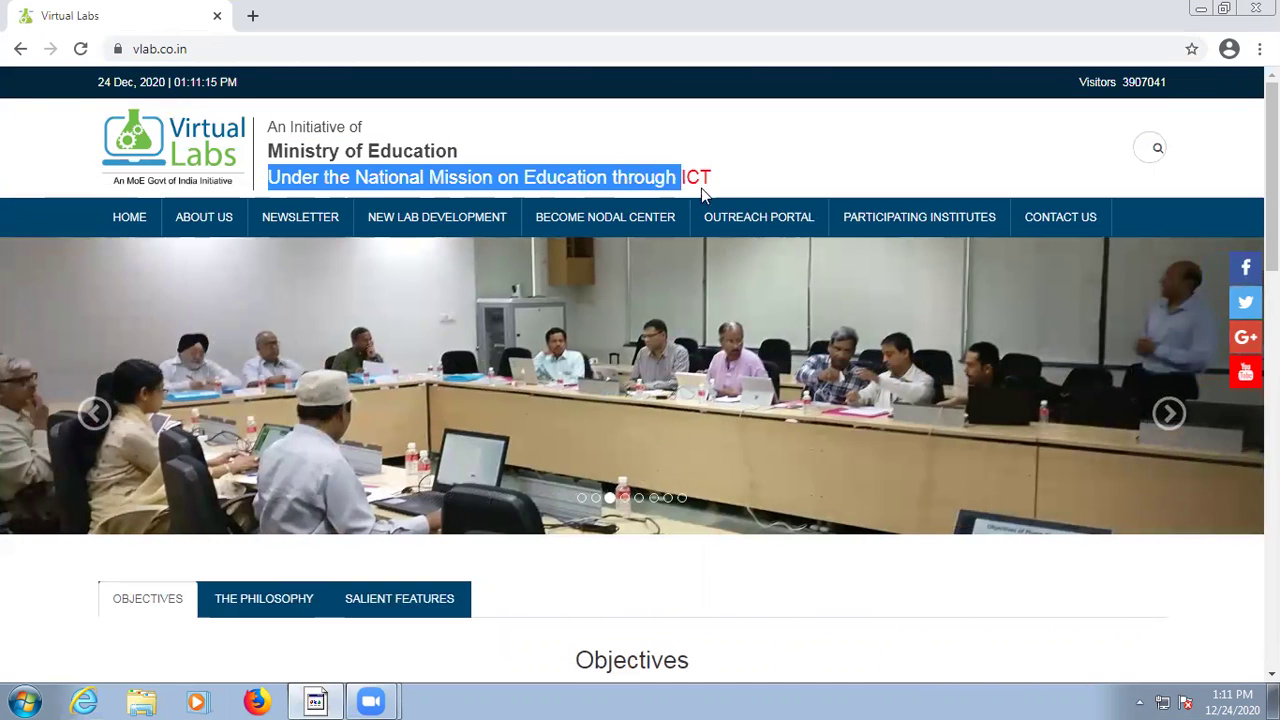
{"action": "left_click", "coordinate": [921, 642]}
- Open Electronics & Communications from Broad Areas and scroll to Electric Circuits Lab
{"action": "scroll", "coordinate": [896, 550], "scroll_direction": "down", "scroll_amount": 2}
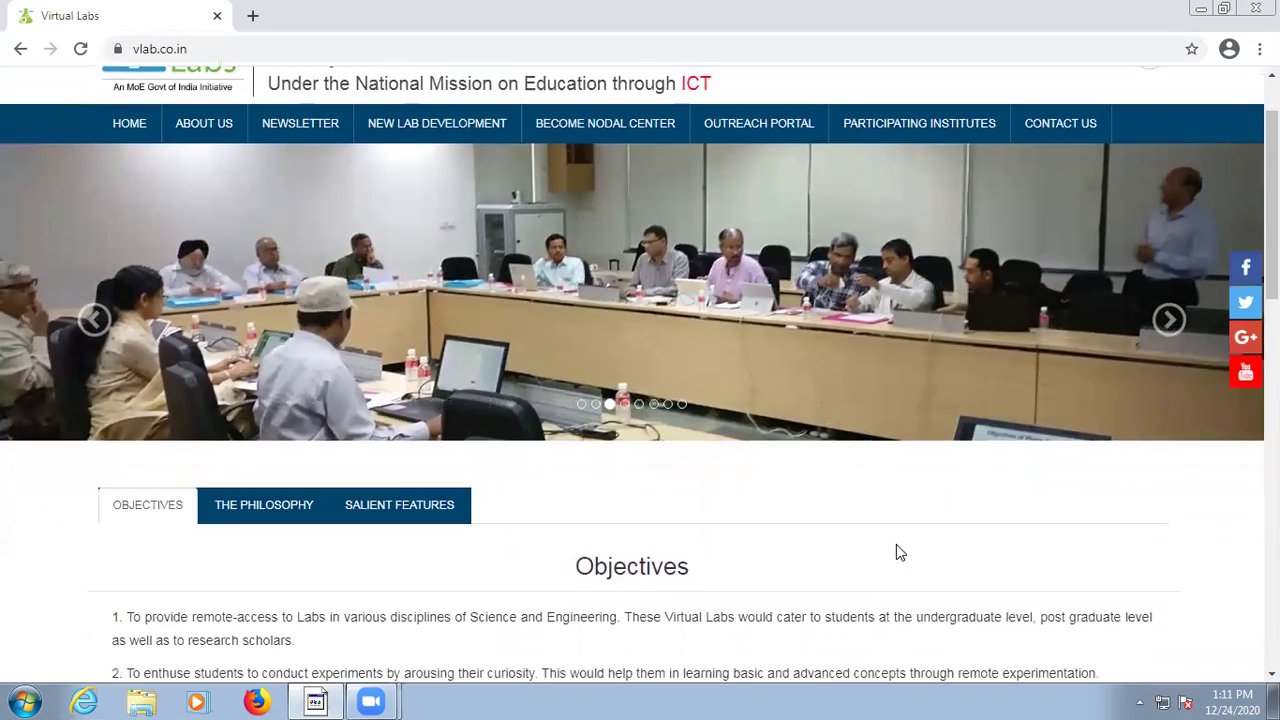
{"action": "scroll", "coordinate": [901, 543], "scroll_direction": "down", "scroll_amount": 5}
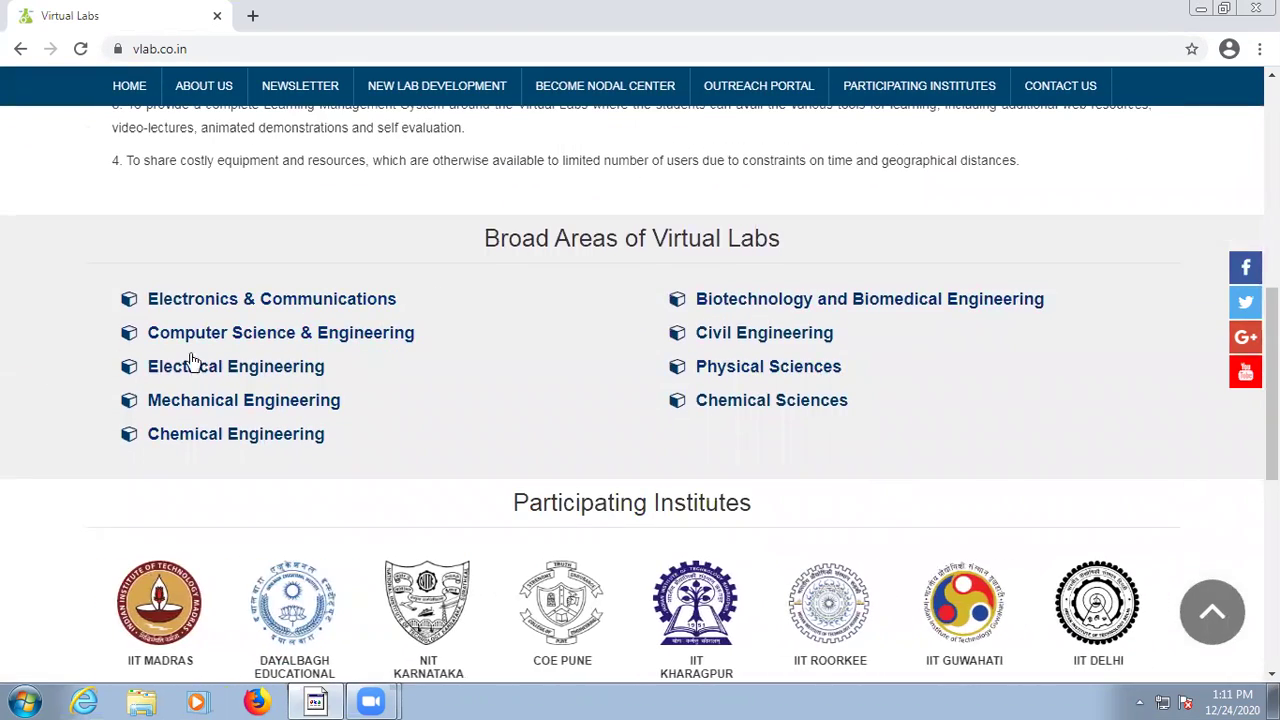
{"action": "left_click", "coordinate": [309, 305]}
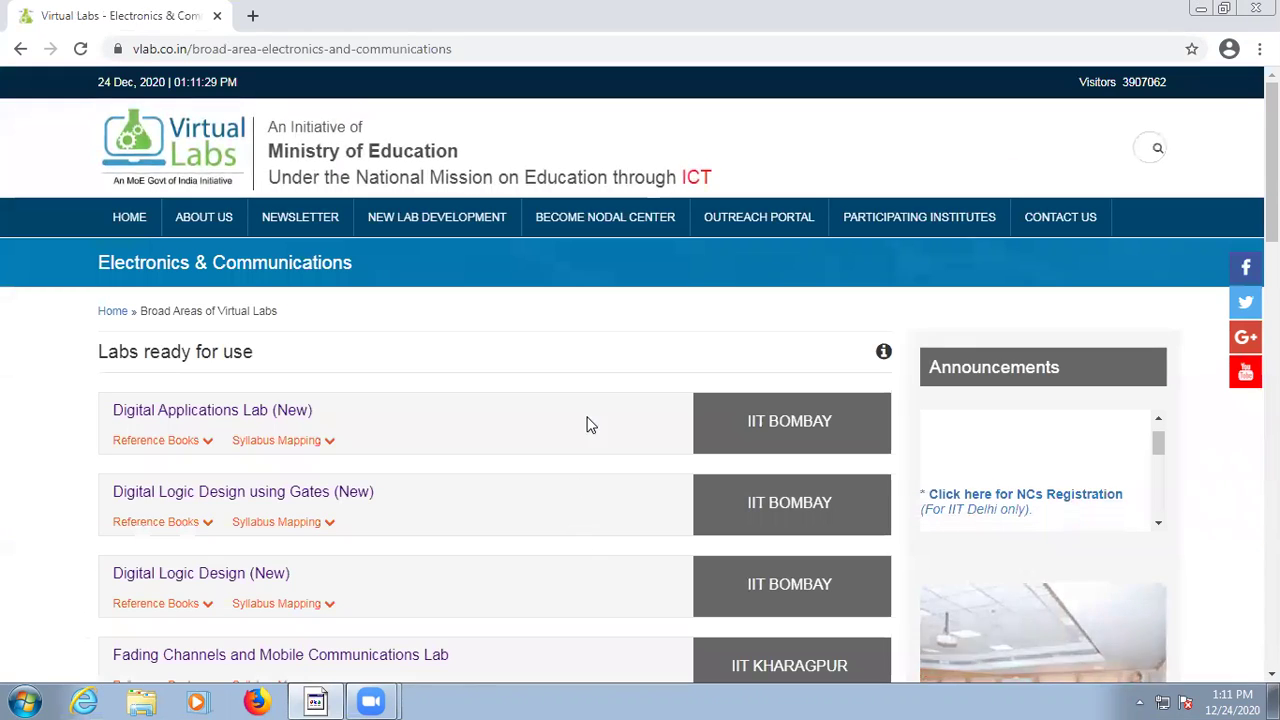
{"action": "scroll", "coordinate": [588, 406], "scroll_direction": "down", "scroll_amount": 4}
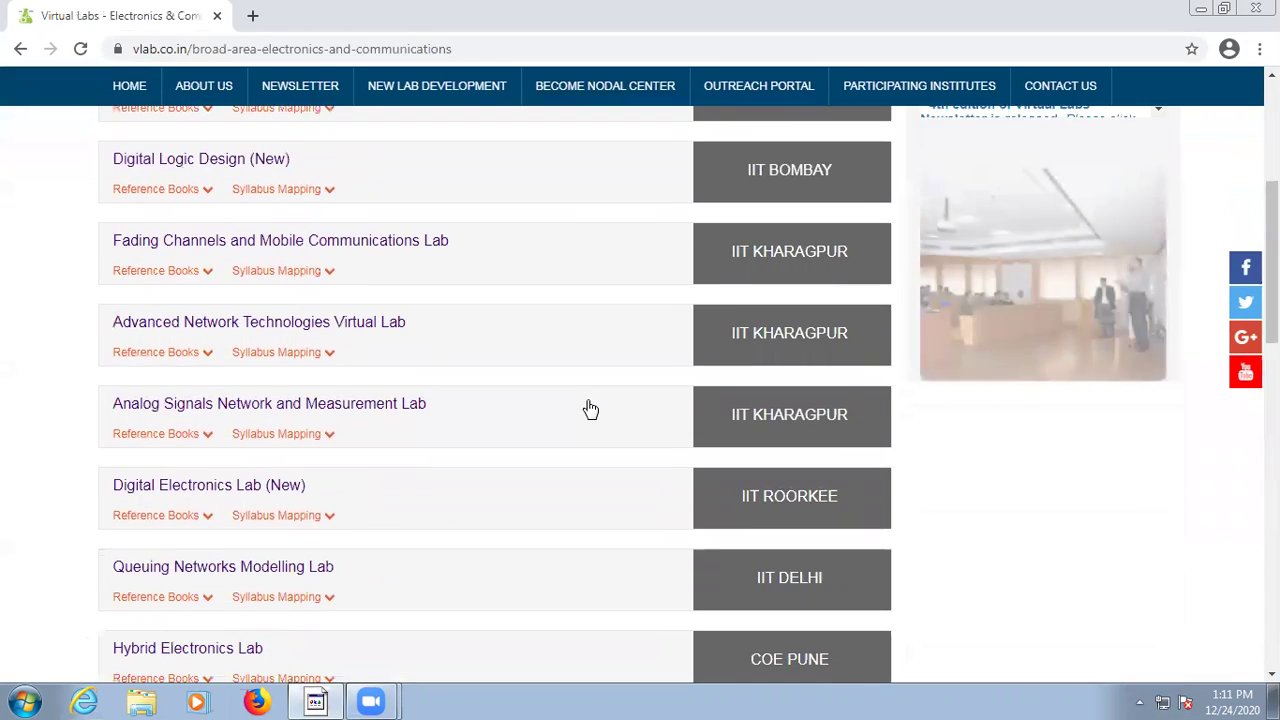
{"action": "scroll", "coordinate": [586, 395], "scroll_direction": "up", "scroll_amount": 4}
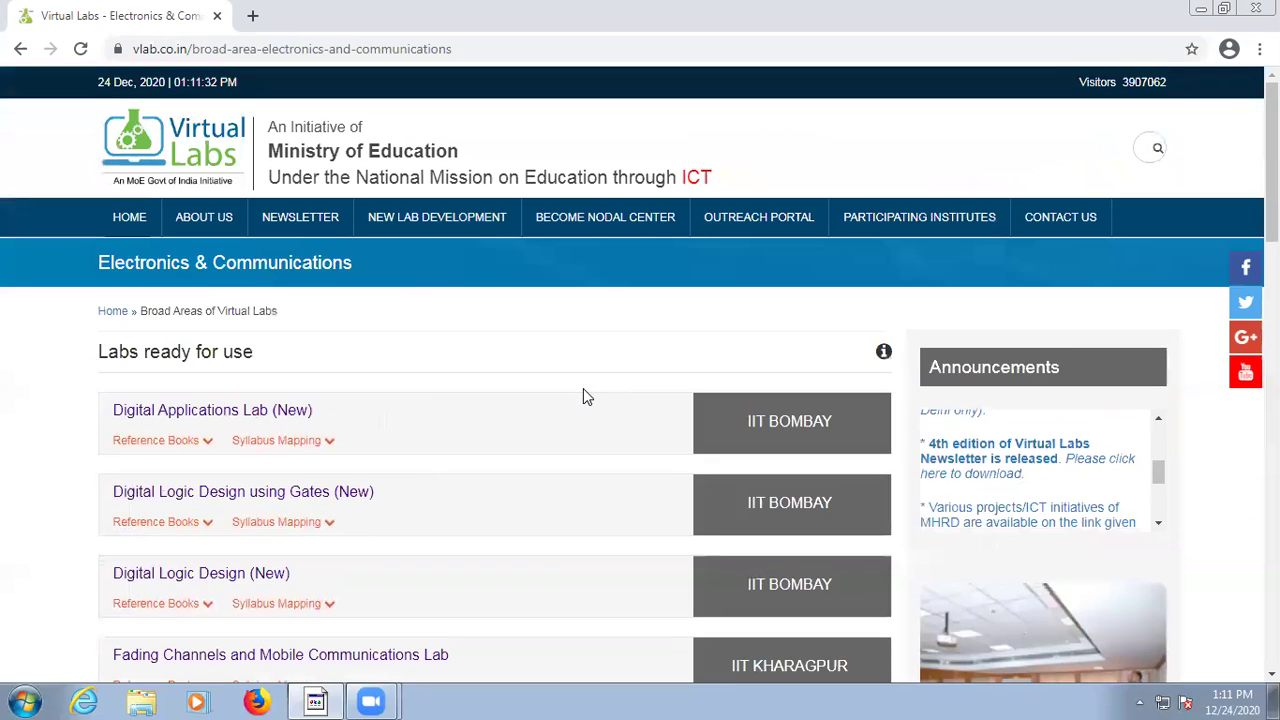
{"action": "scroll", "coordinate": [583, 390], "scroll_direction": "down", "scroll_amount": 10}
{"action": "scroll", "coordinate": [560, 365], "scroll_direction": "down", "scroll_amount": 3}
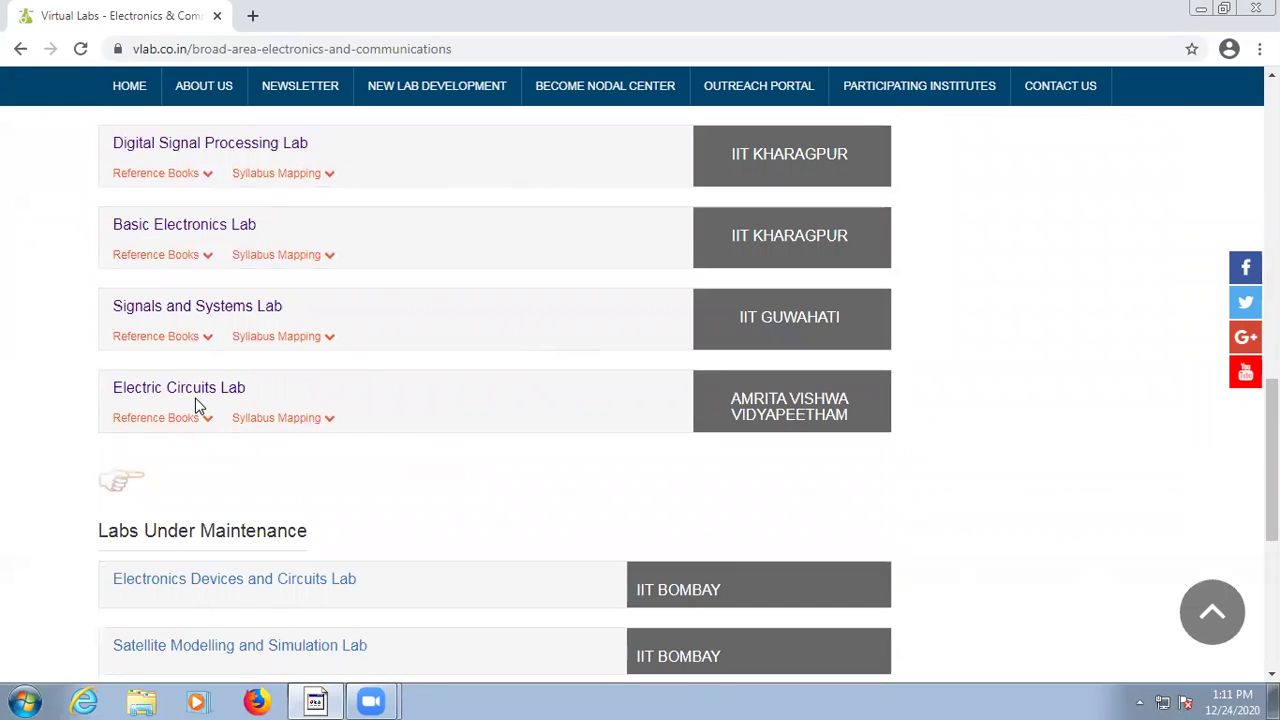
- Open Electric Circuits Lab in a new tab and scroll through its page
{"action": "left_click", "coordinate": [195, 394]}
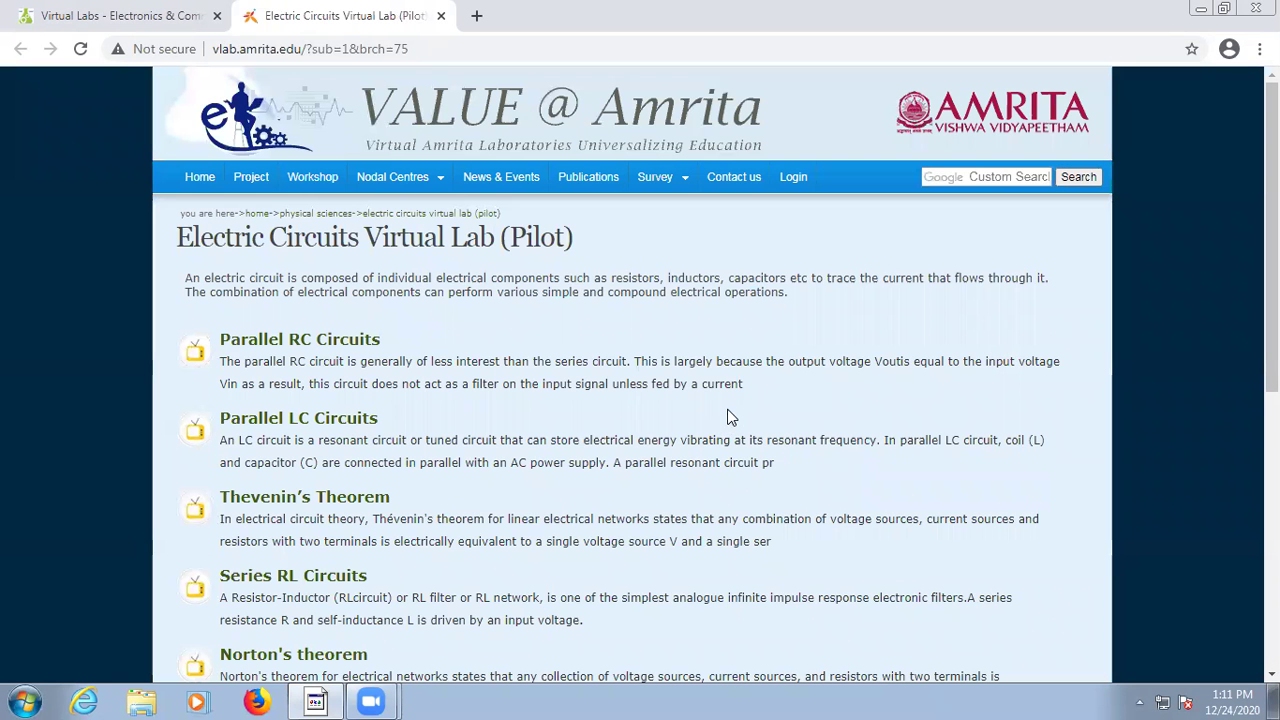
{"action": "scroll", "coordinate": [726, 411], "scroll_direction": "down", "scroll_amount": 2}
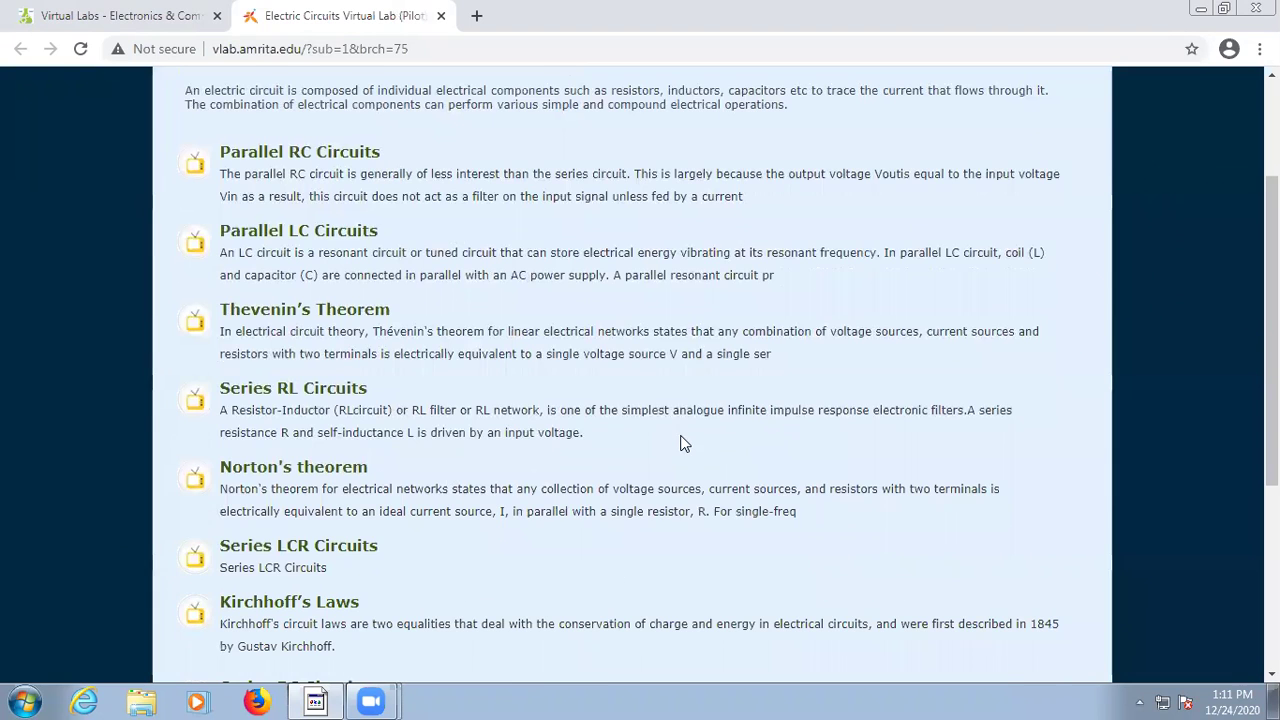
{"action": "scroll", "coordinate": [680, 443], "scroll_direction": "up", "scroll_amount": 2}
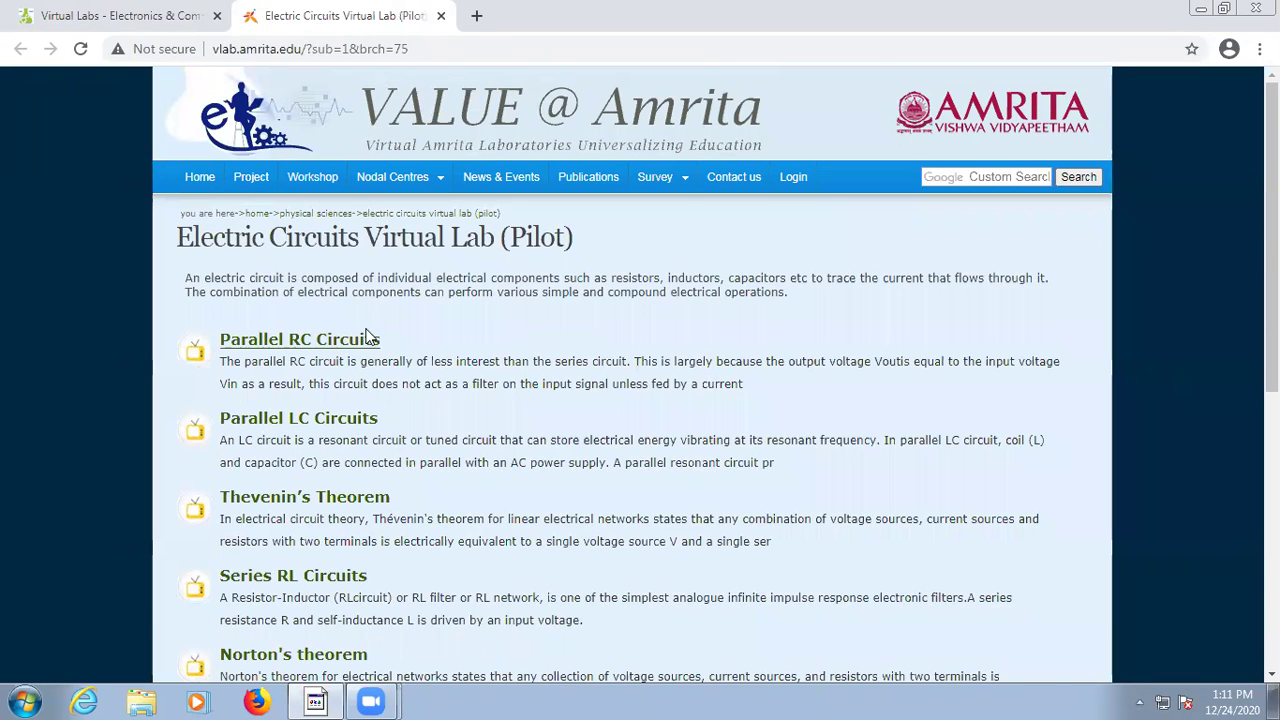
{"action": "scroll", "coordinate": [350, 418], "scroll_direction": "down", "scroll_amount": 2}
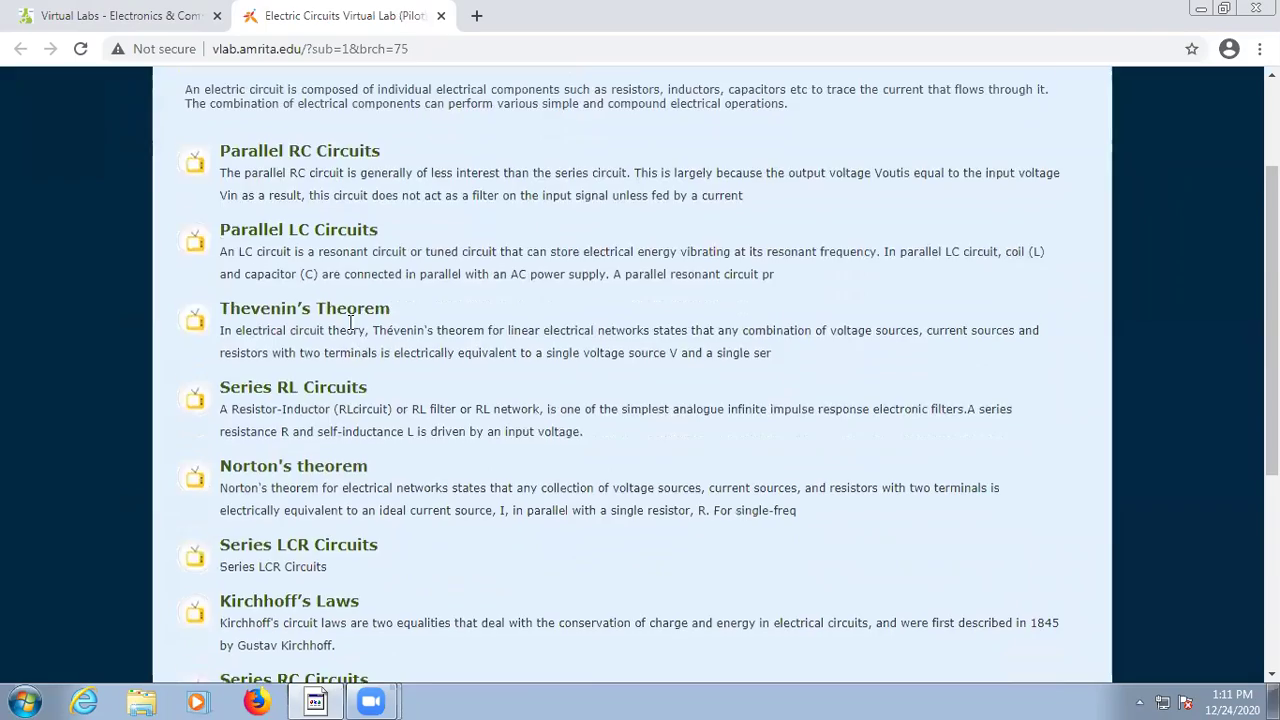
{"action": "scroll", "coordinate": [284, 625], "scroll_direction": "down", "scroll_amount": 4}
{"action": "scroll", "coordinate": [337, 465], "scroll_direction": "up", "scroll_amount": 3}
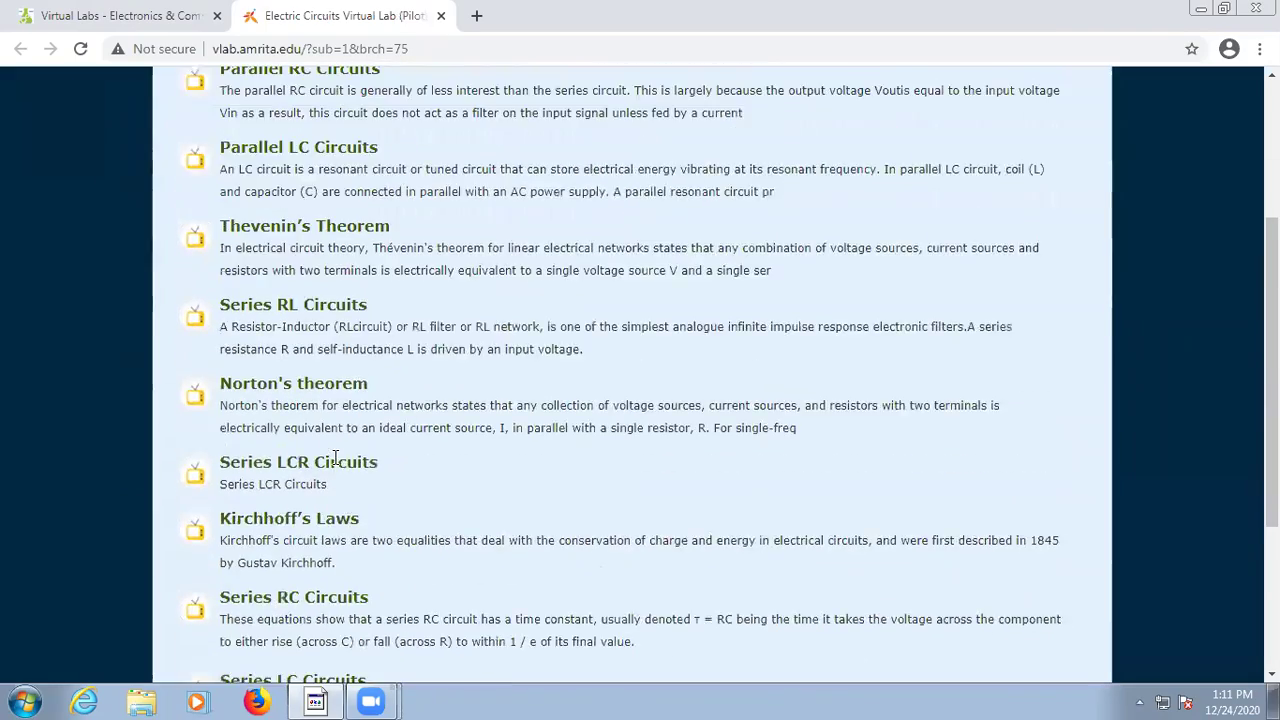
{"action": "scroll", "coordinate": [340, 400], "scroll_direction": "up", "scroll_amount": 3}
{"action": "scroll", "coordinate": [334, 357], "scroll_direction": "down", "scroll_amount": 2}
- Browse the Electric Circuits Virtual Lab (Pilot) experiment list down to Thevenin's Theorem
{"action": "left_click", "coordinate": [236, 160]}
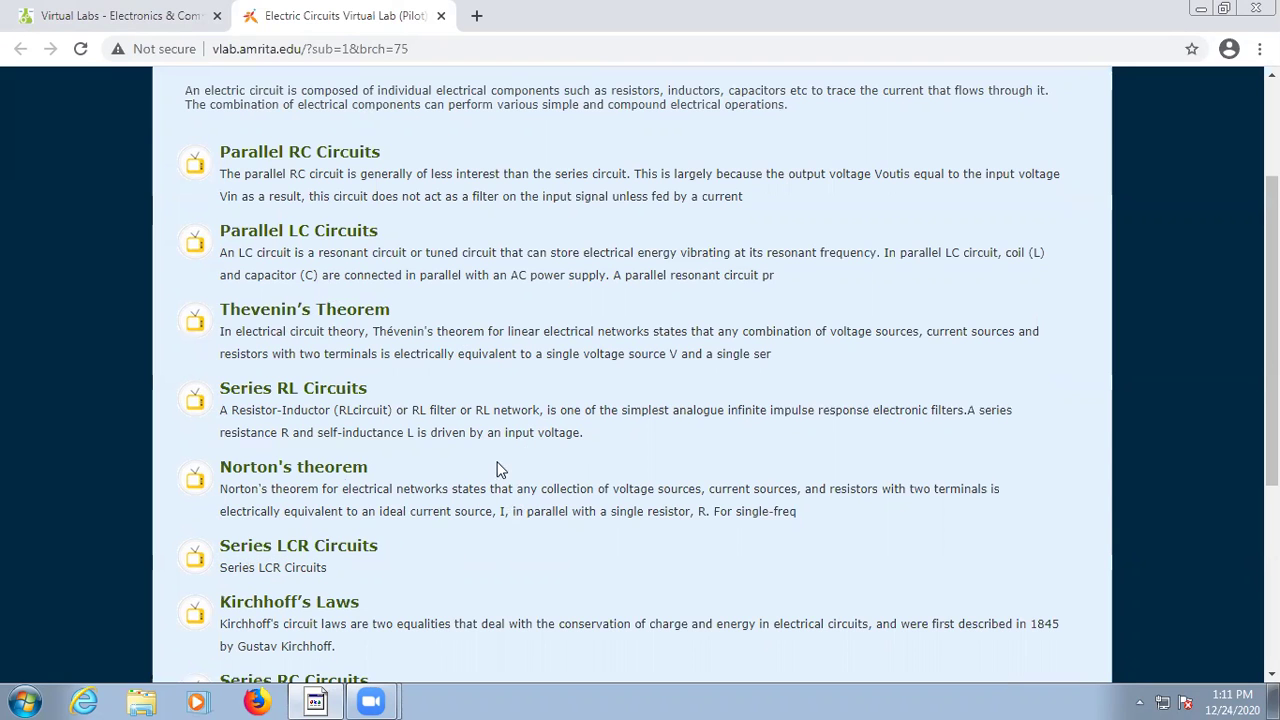
{"action": "scroll", "coordinate": [500, 470], "scroll_direction": "down", "scroll_amount": 3}
{"action": "scroll", "coordinate": [593, 385], "scroll_direction": "down", "scroll_amount": 1}
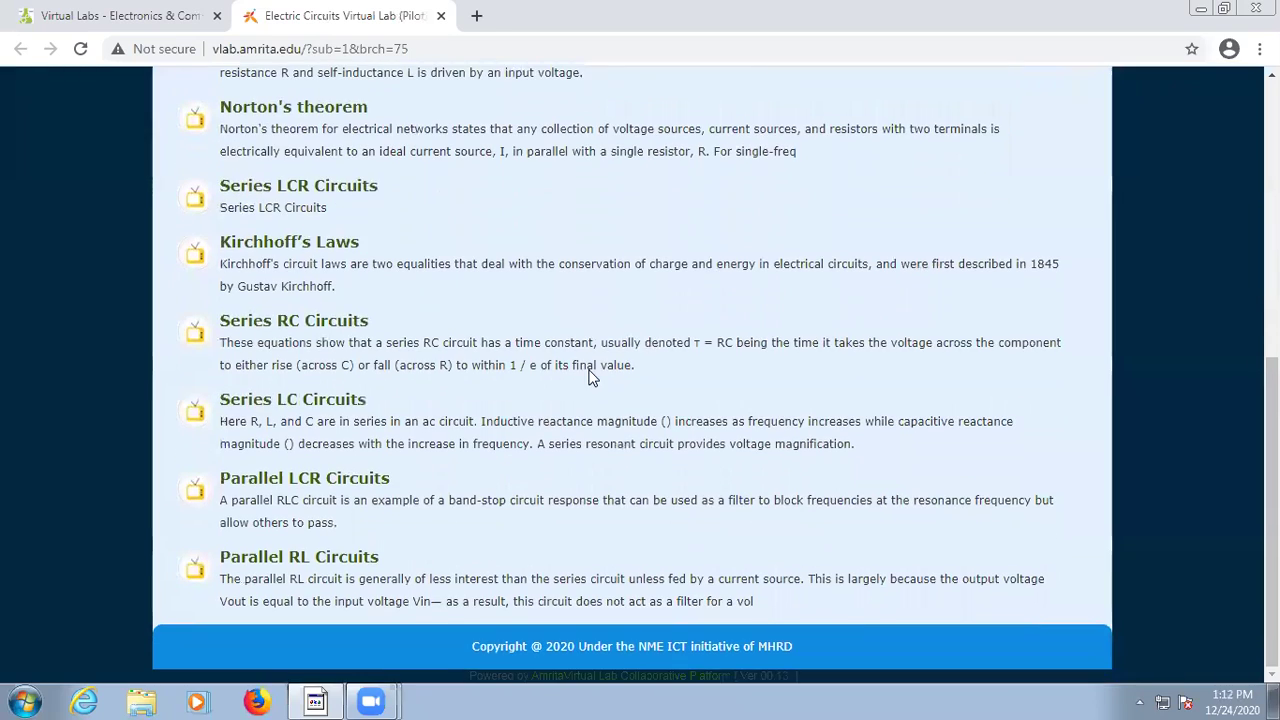
{"action": "scroll", "coordinate": [619, 420], "scroll_direction": "up", "scroll_amount": 6}
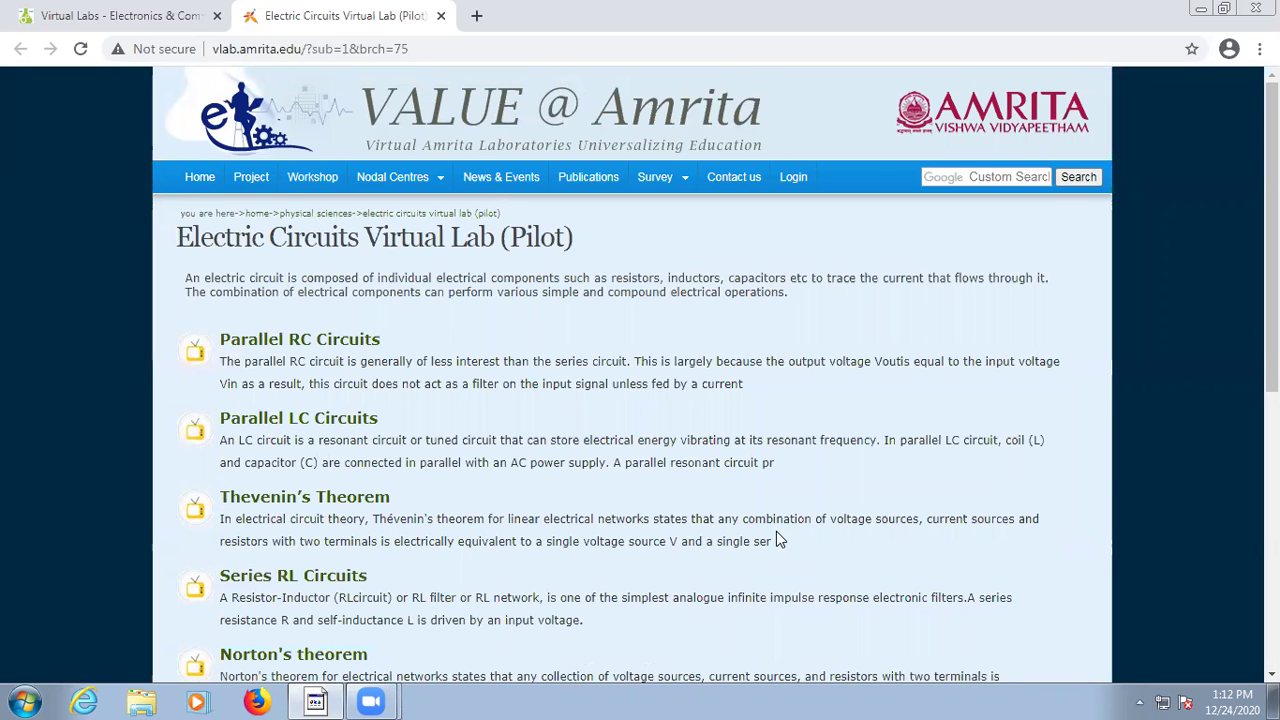
{"action": "scroll", "coordinate": [594, 412], "scroll_direction": "down", "scroll_amount": 1}
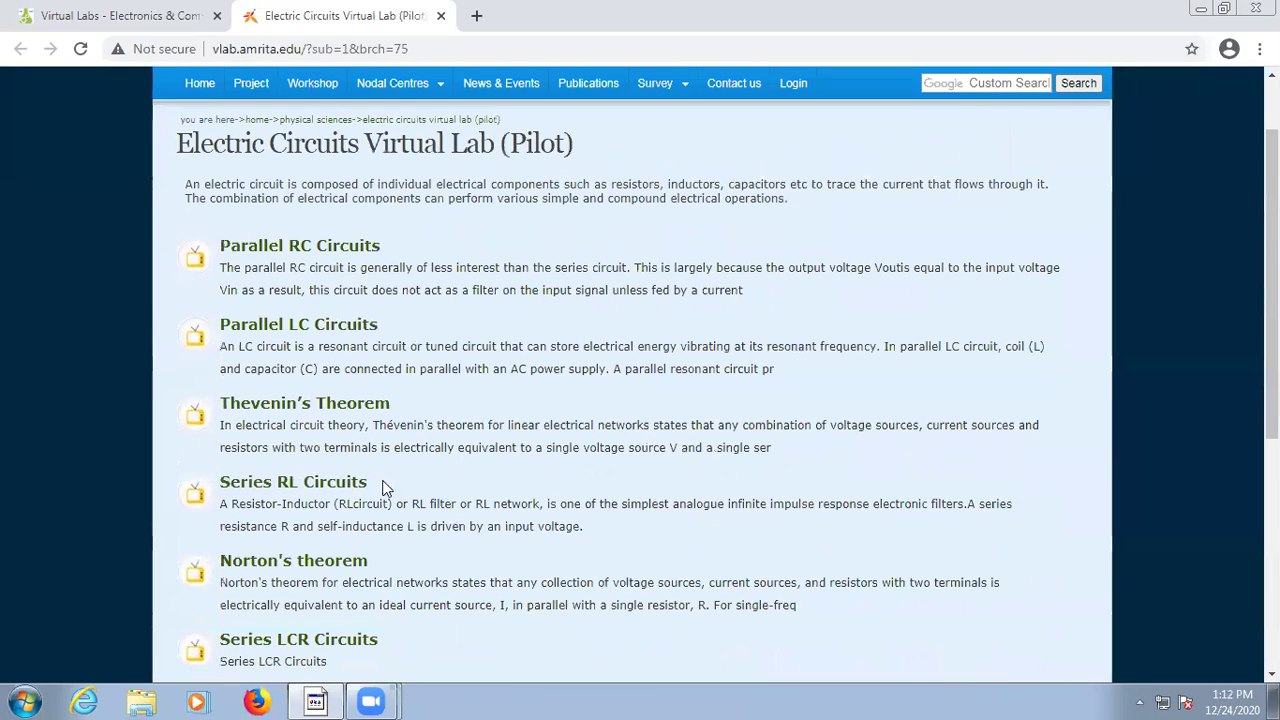
- Open the Thevenin's Theorem experiment and scroll its Theory tab to the Example 1 circuit
{"action": "left_click", "coordinate": [352, 410]}
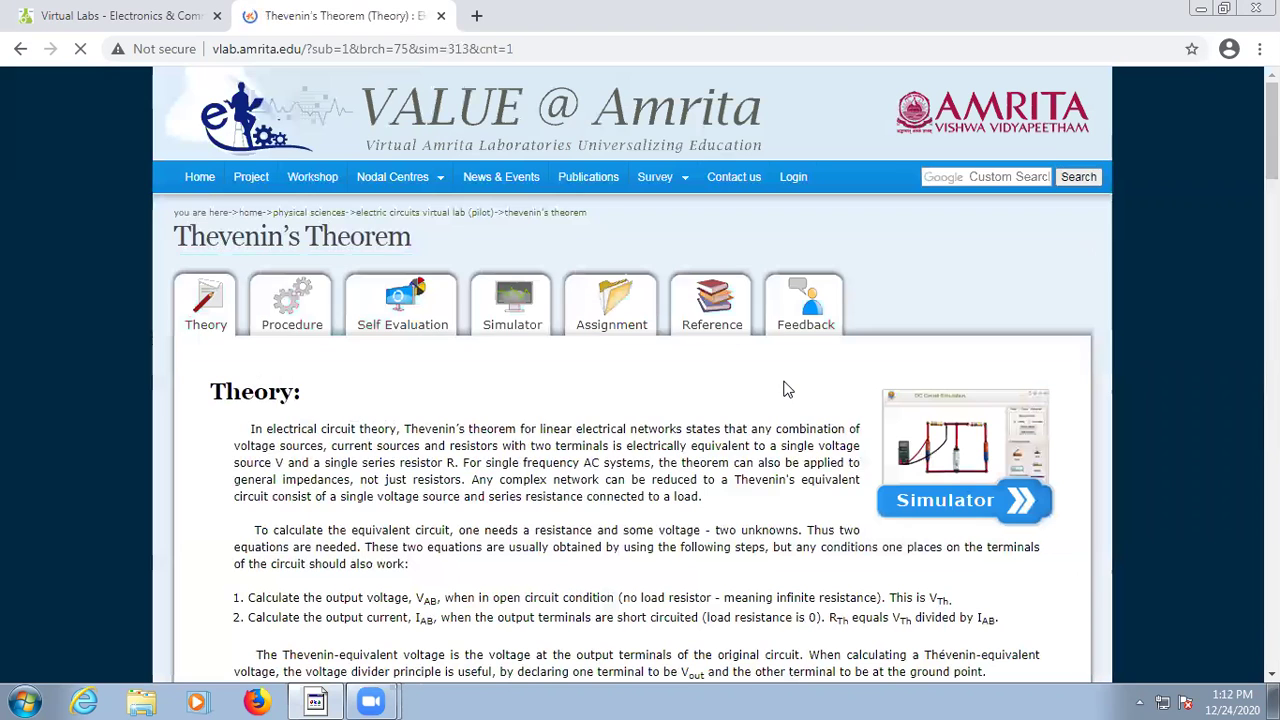
{"action": "scroll", "coordinate": [688, 388], "scroll_direction": "down", "scroll_amount": 2}
{"action": "scroll", "coordinate": [688, 388], "scroll_direction": "down", "scroll_amount": 3}
{"action": "scroll", "coordinate": [740, 466], "scroll_direction": "up", "scroll_amount": 5}
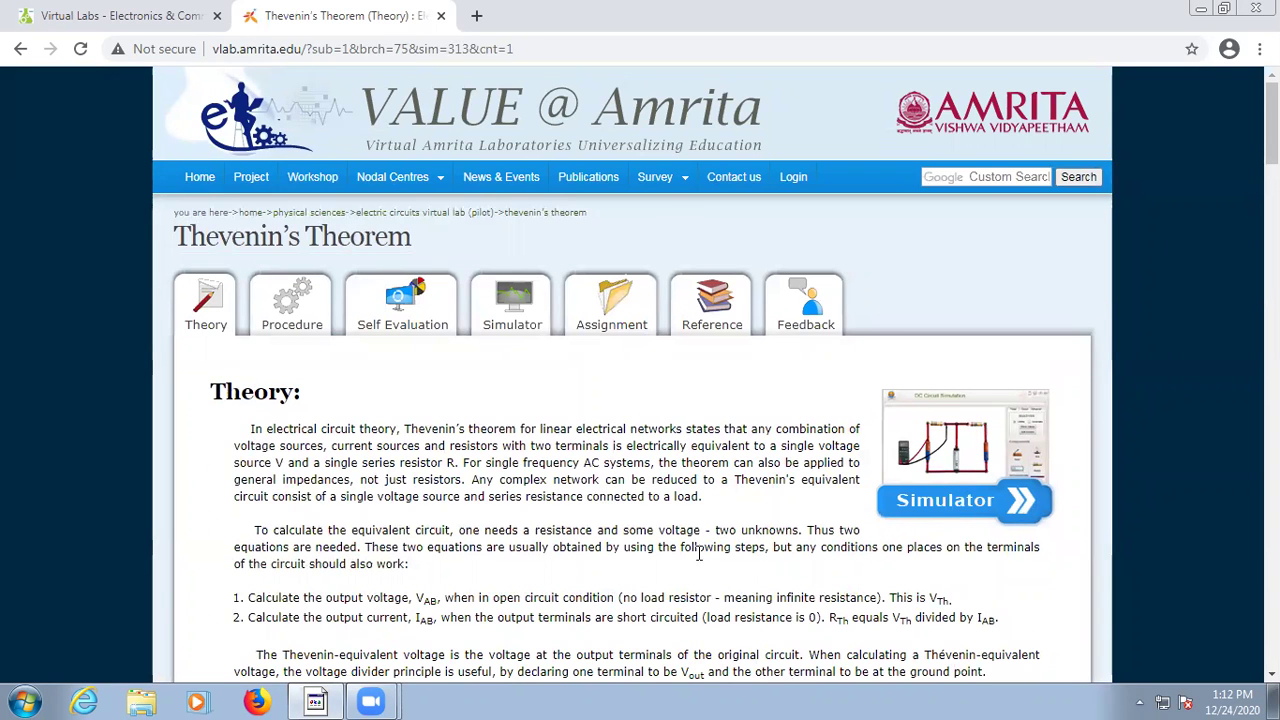
{"action": "scroll", "coordinate": [620, 492], "scroll_direction": "down", "scroll_amount": 10}
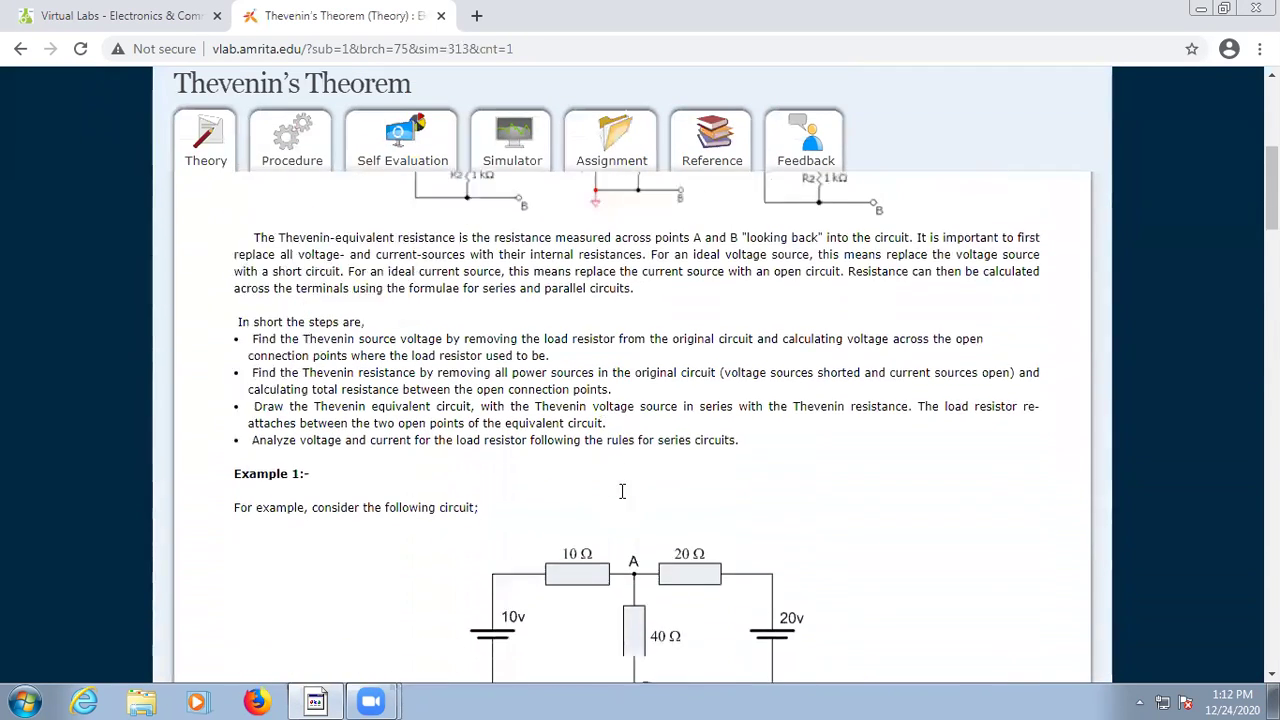
{"action": "scroll", "coordinate": [791, 450], "scroll_direction": "down", "scroll_amount": 1}
{"action": "scroll", "coordinate": [791, 448], "scroll_direction": "up", "scroll_amount": 2}
{"action": "scroll", "coordinate": [798, 454], "scroll_direction": "down", "scroll_amount": 1}
{"action": "scroll", "coordinate": [798, 456], "scroll_direction": "down", "scroll_amount": 1}
{"action": "scroll", "coordinate": [603, 471], "scroll_direction": "down", "scroll_amount": 1}
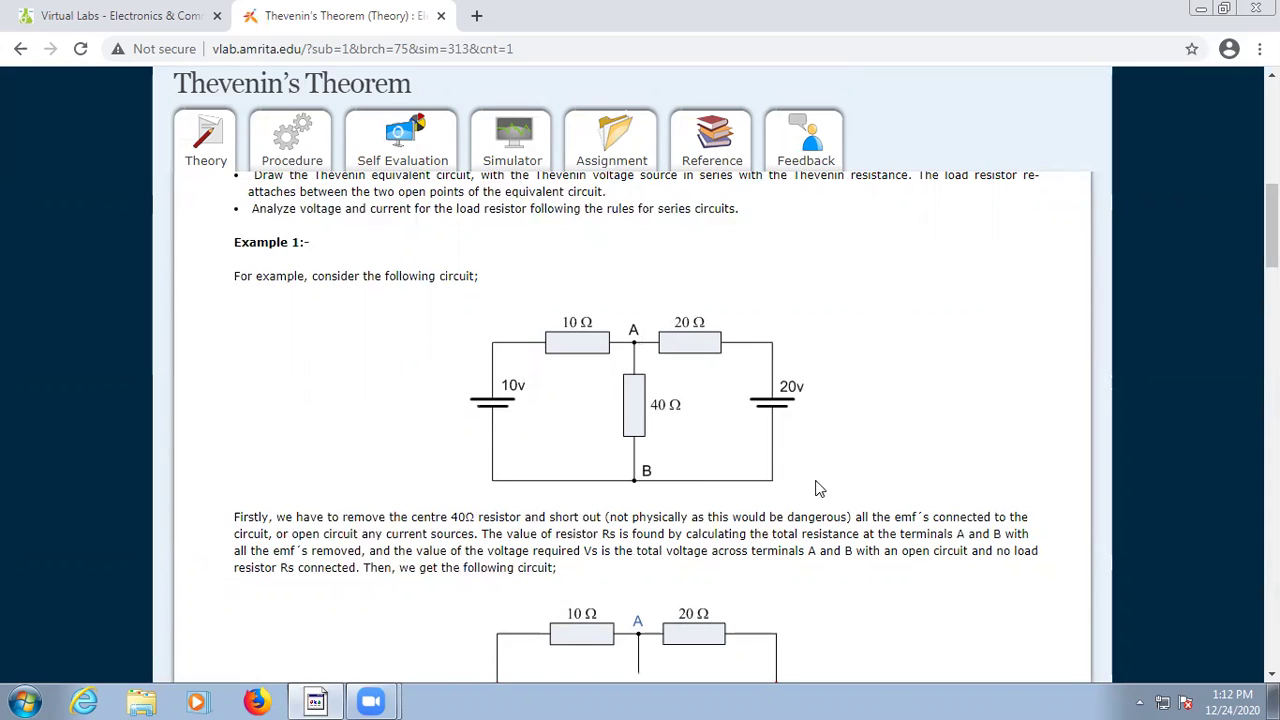
- Read Example 1's Thevenin equivalent: 13.33 V source, 6.67 Ω, 40 Ω load at 0.29 A
{"action": "scroll", "coordinate": [817, 486], "scroll_direction": "down", "scroll_amount": 5}
{"action": "scroll", "coordinate": [868, 520], "scroll_direction": "up", "scroll_amount": 5}
{"action": "scroll", "coordinate": [895, 452], "scroll_direction": "down", "scroll_amount": 1}
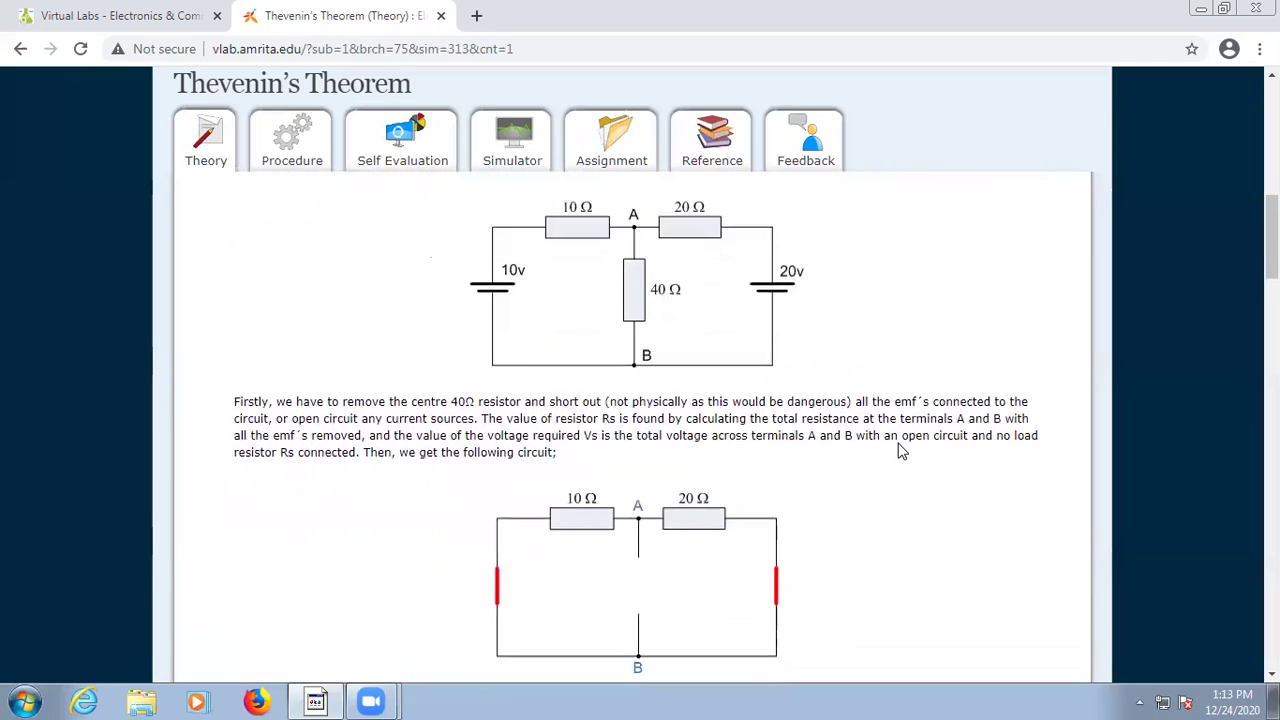
{"action": "scroll", "coordinate": [898, 452], "scroll_direction": "down", "scroll_amount": 3}
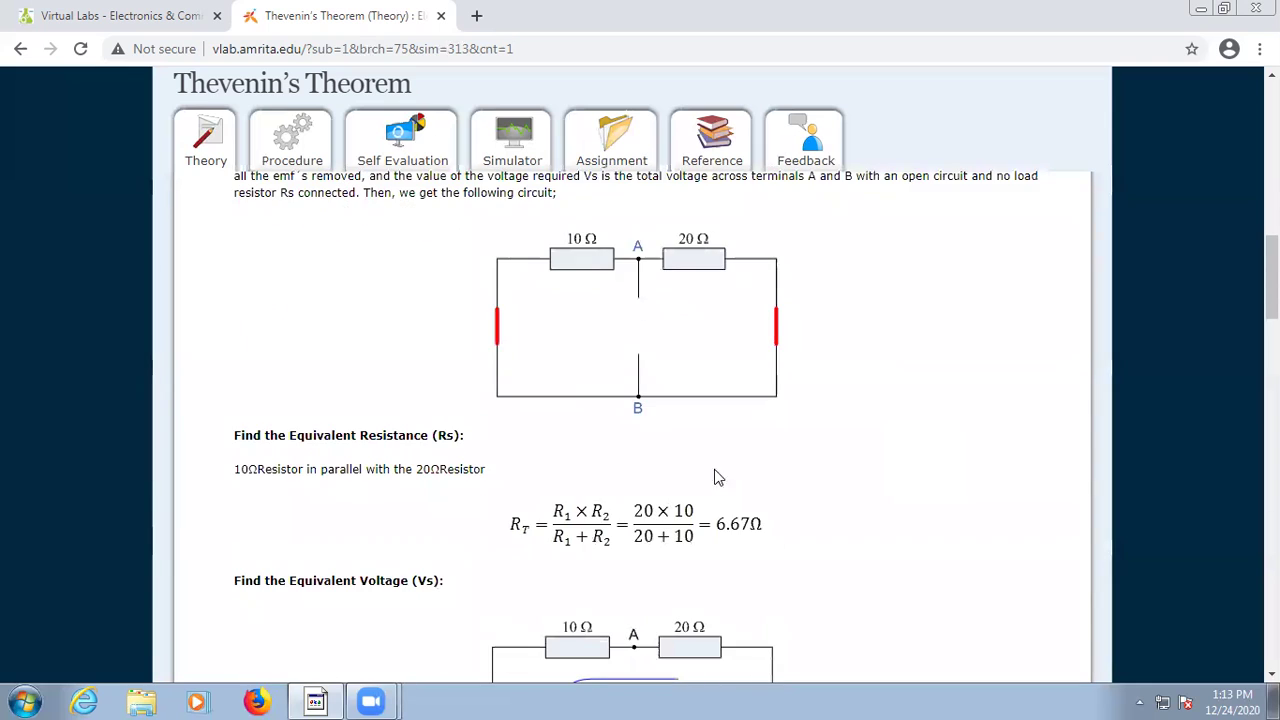
{"action": "scroll", "coordinate": [866, 448], "scroll_direction": "down", "scroll_amount": 2}
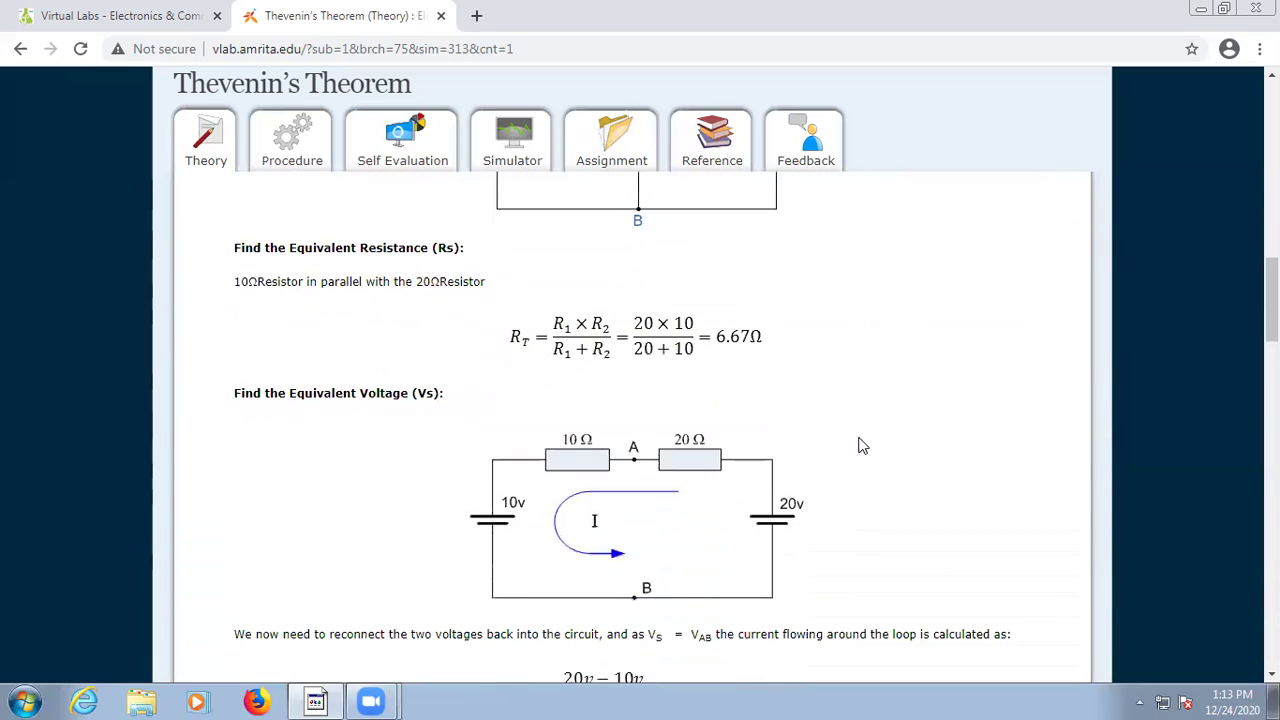
{"action": "scroll", "coordinate": [808, 438], "scroll_direction": "down", "scroll_amount": 2}
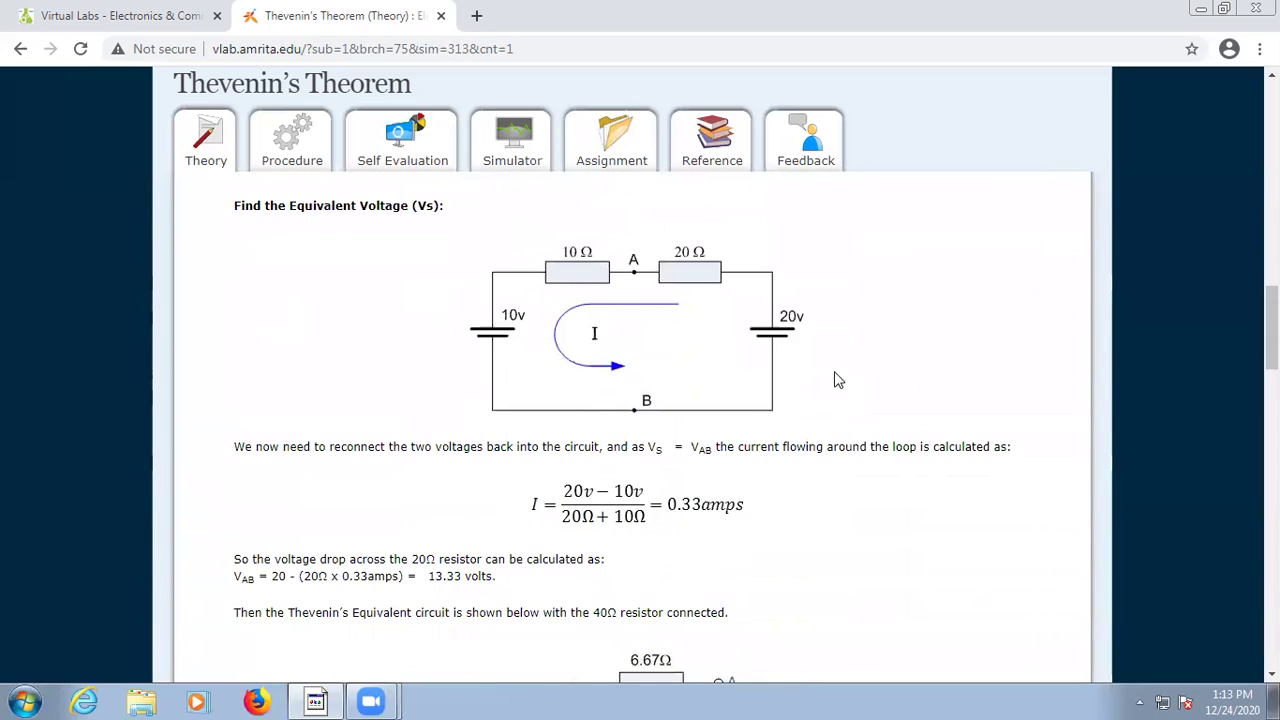
{"action": "scroll", "coordinate": [834, 374], "scroll_direction": "down", "scroll_amount": 3}
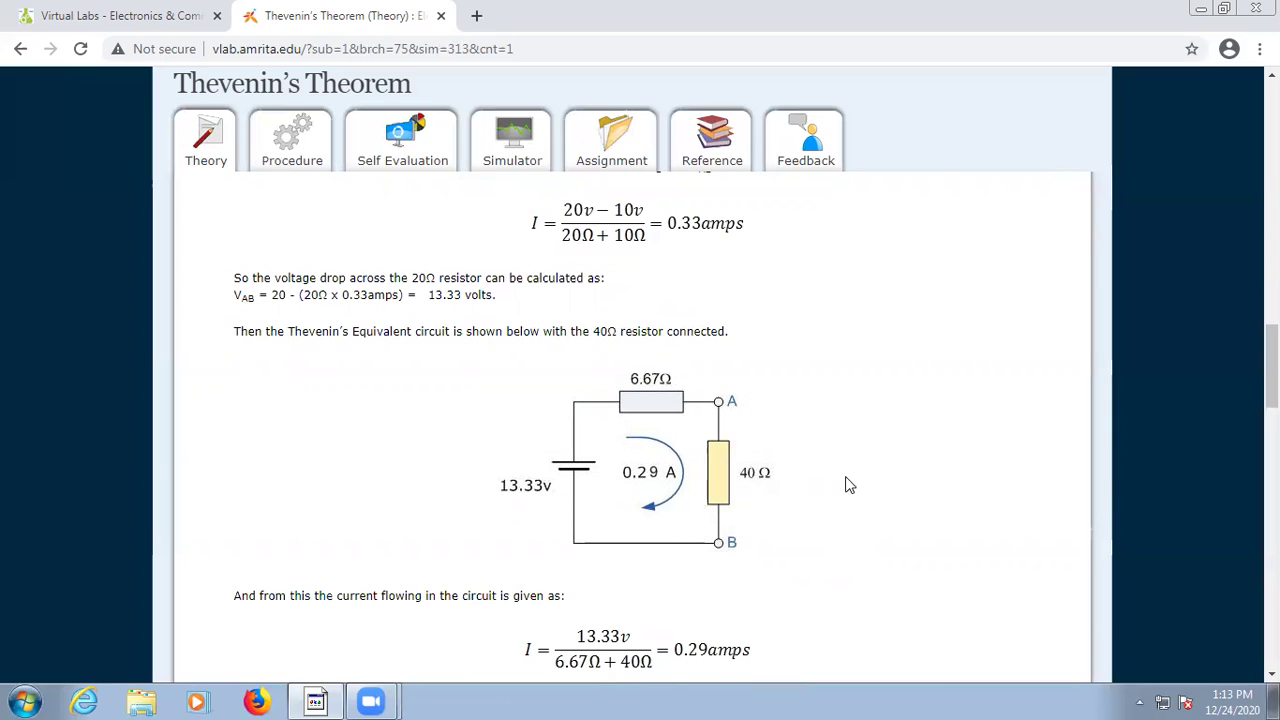
{"action": "scroll", "coordinate": [847, 473], "scroll_direction": "down", "scroll_amount": 3}
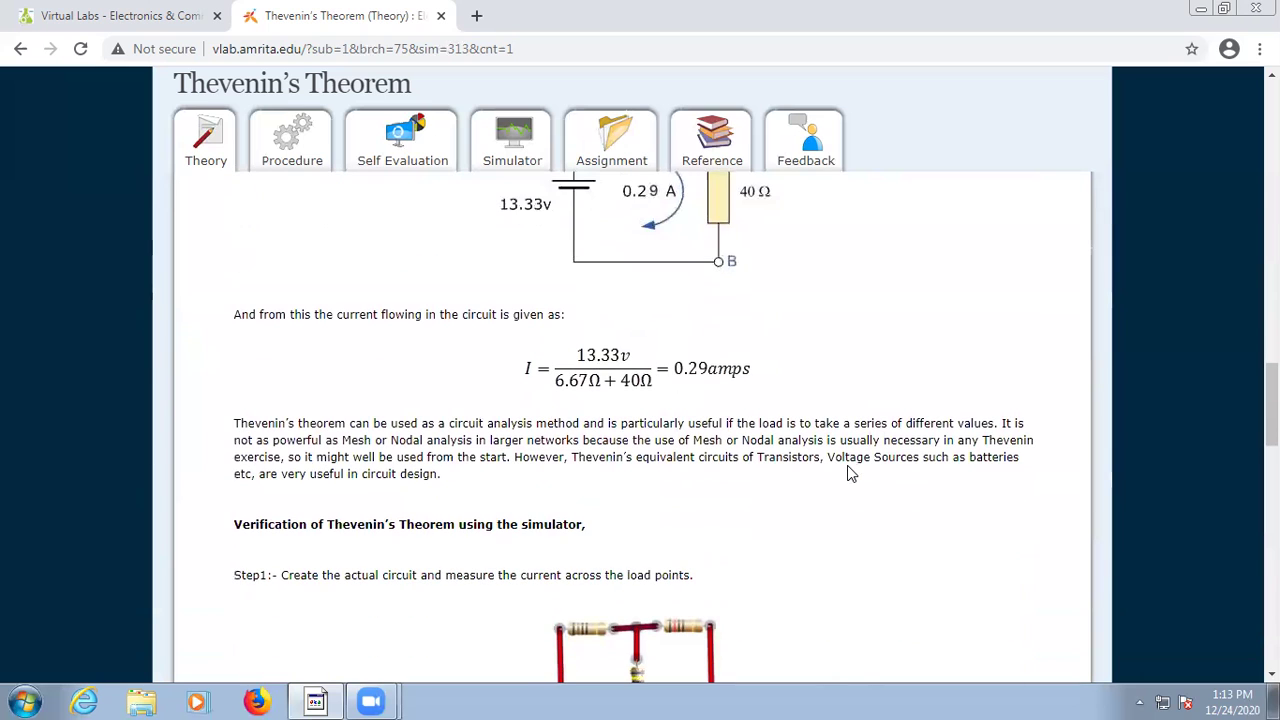
{"action": "scroll", "coordinate": [849, 463], "scroll_direction": "down", "scroll_amount": 1}
- Open the Simulator tab's link in a new browser tab
{"action": "scroll", "coordinate": [846, 460], "scroll_direction": "up", "scroll_amount": 2}
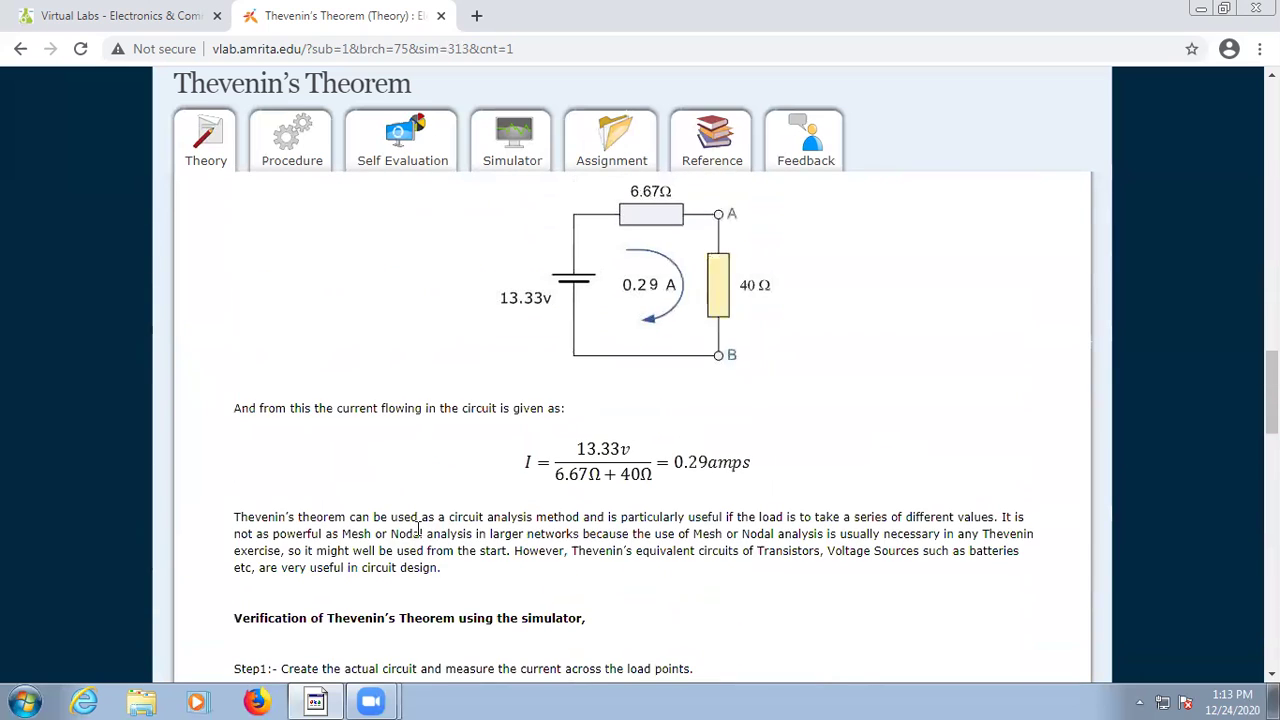
{"action": "scroll", "coordinate": [745, 462], "scroll_direction": "up", "scroll_amount": 1}
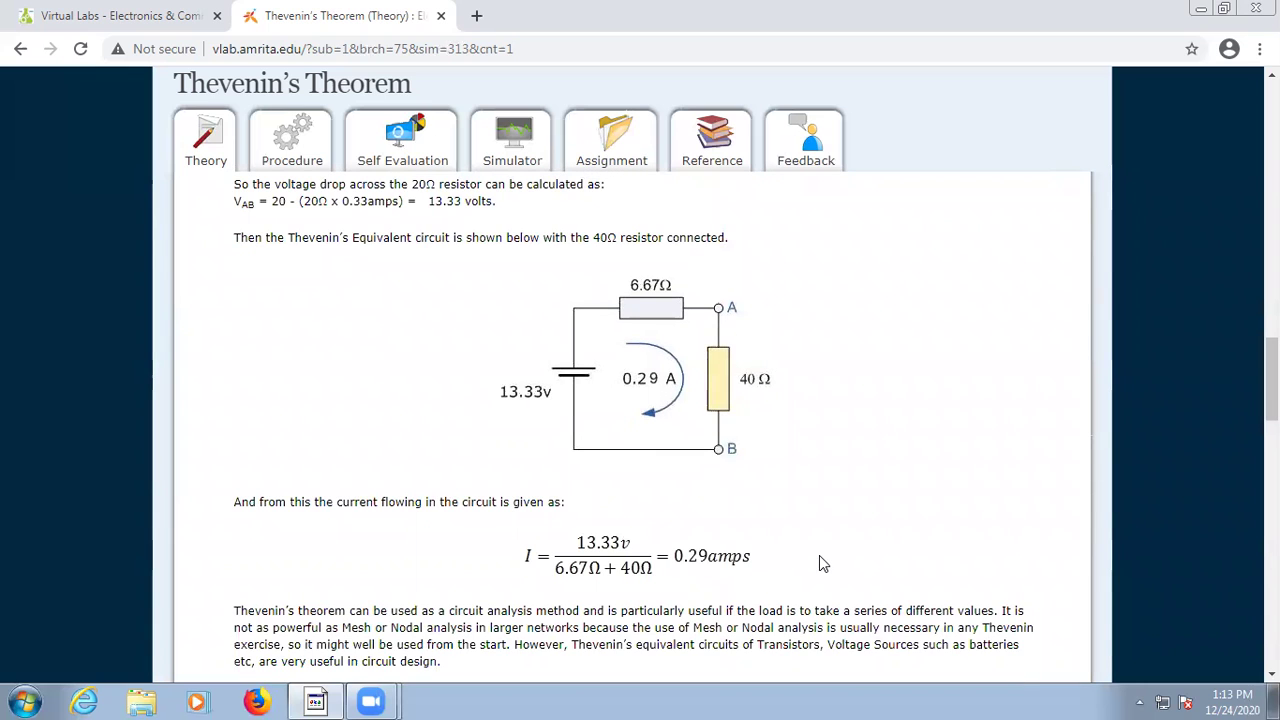
{"action": "scroll", "coordinate": [797, 531], "scroll_direction": "up", "scroll_amount": 3}
{"action": "scroll", "coordinate": [797, 531], "scroll_direction": "down", "scroll_amount": 3}
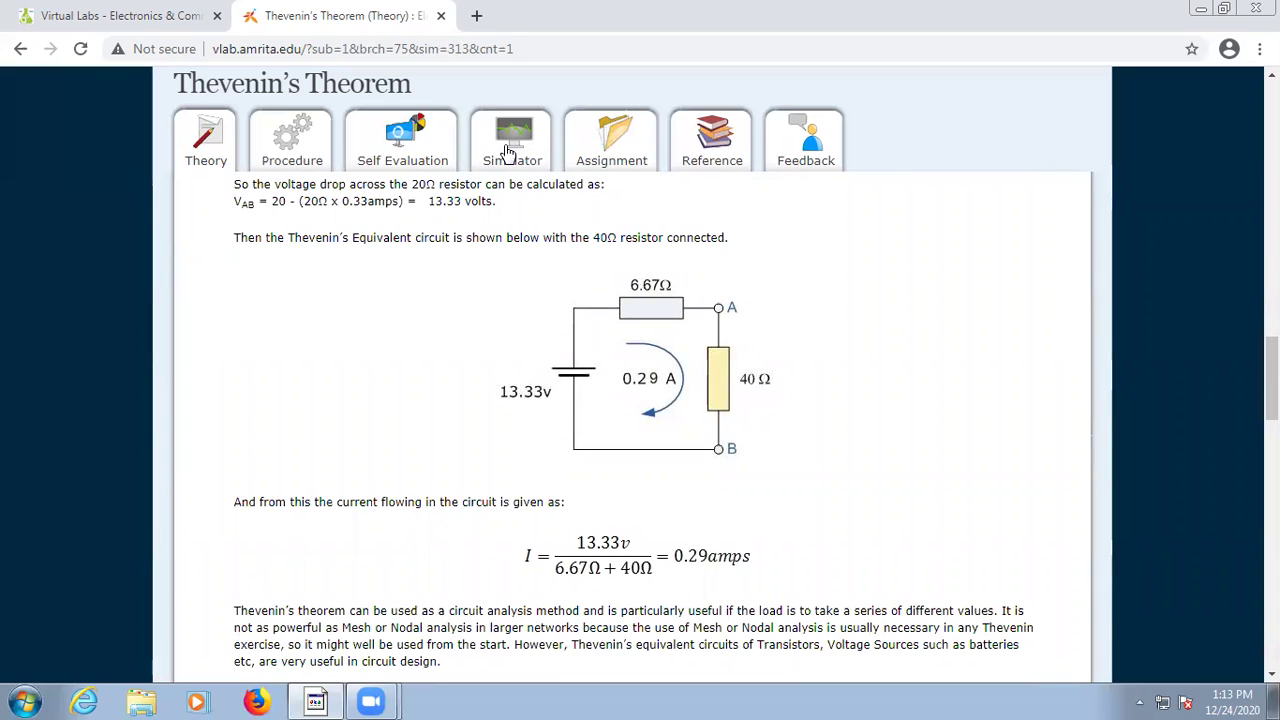
{"action": "right_click", "coordinate": [507, 151]}
{"action": "left_click", "coordinate": [565, 162]}
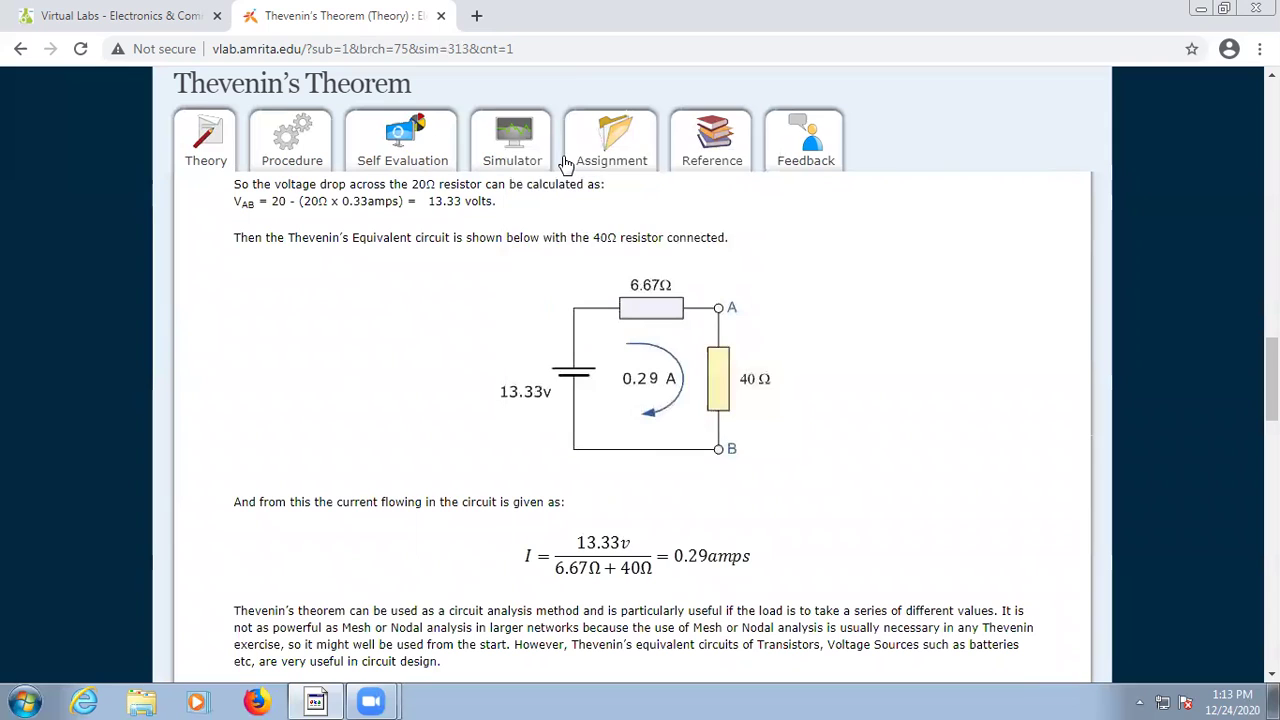
- In the new Simulator tab, log in with the saved user name and the account password
{"action": "left_click", "coordinate": [572, 10]}
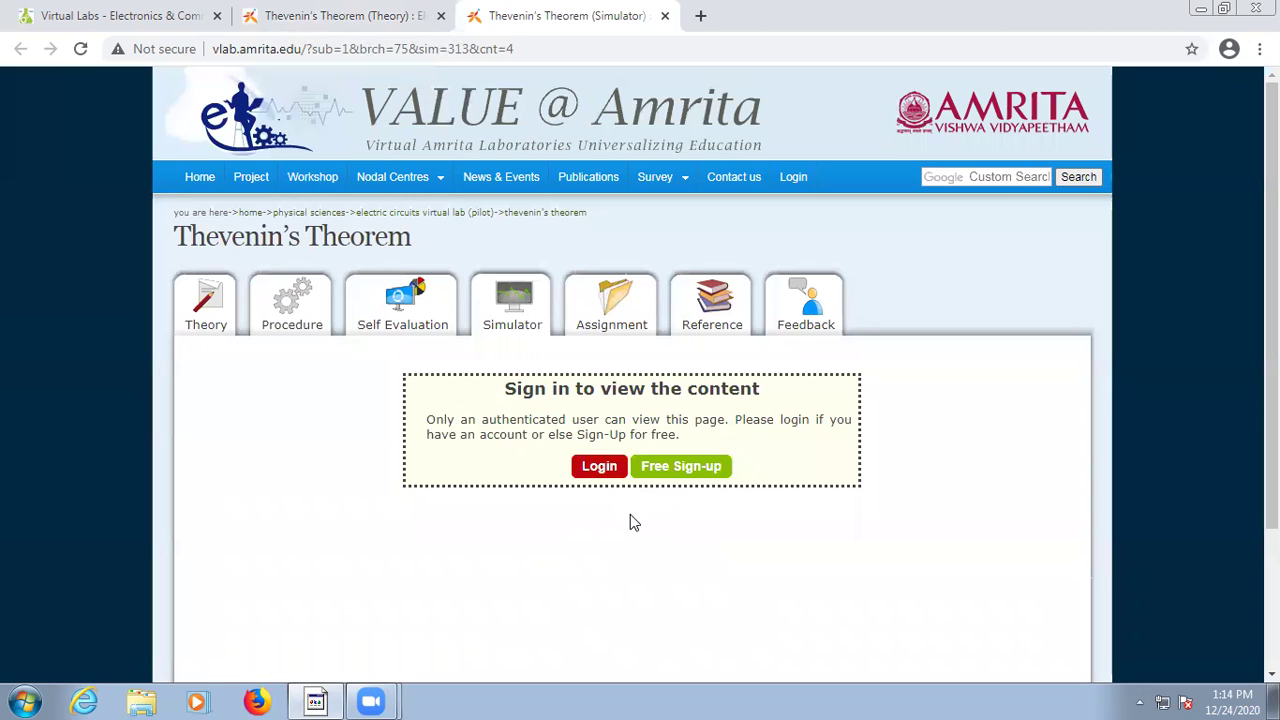
{"action": "left_click", "coordinate": [614, 476]}
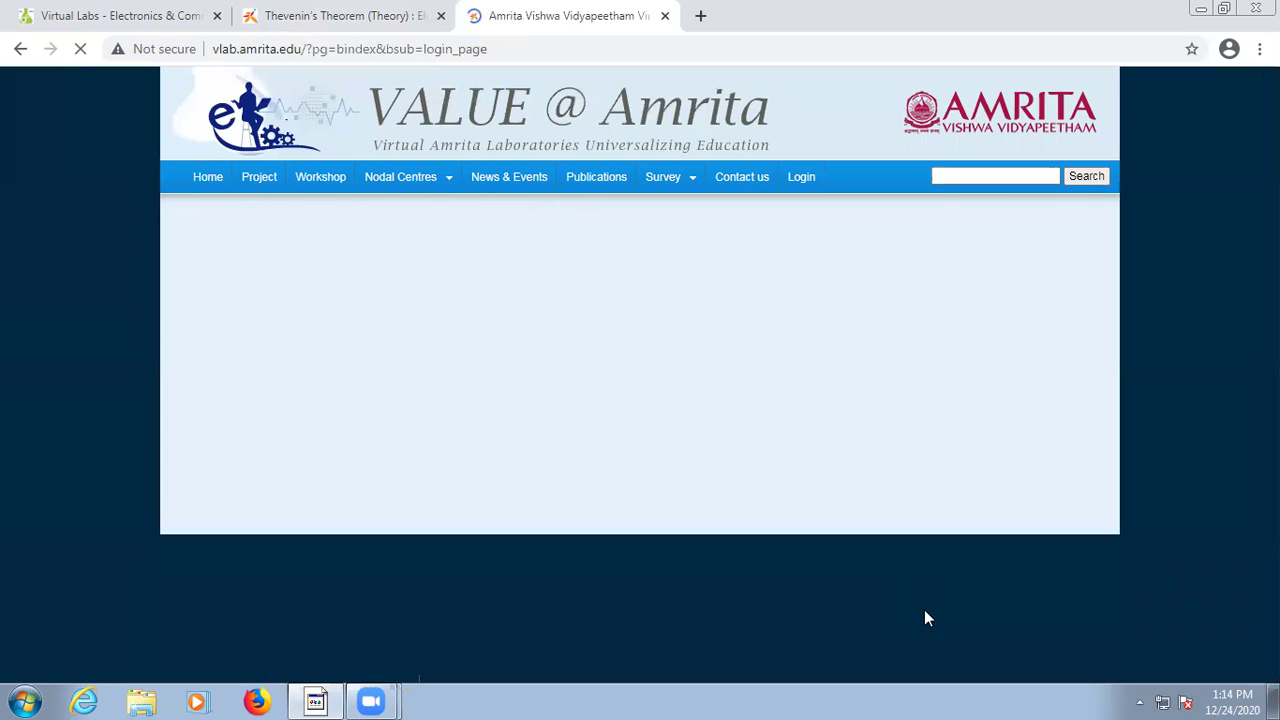
{"action": "left_click", "coordinate": [760, 297]}
{"action": "left_click", "coordinate": [761, 297]}
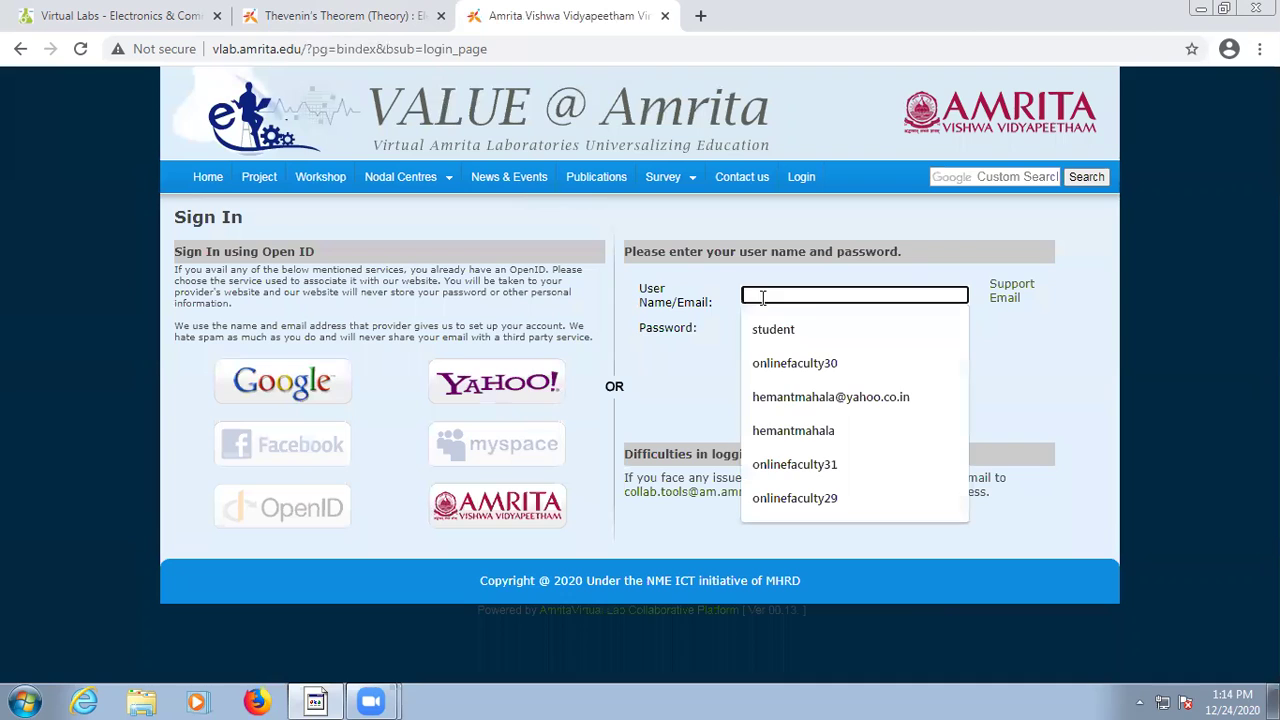
{"action": "left_click", "coordinate": [906, 399]}
{"action": "left_click", "coordinate": [786, 329]}
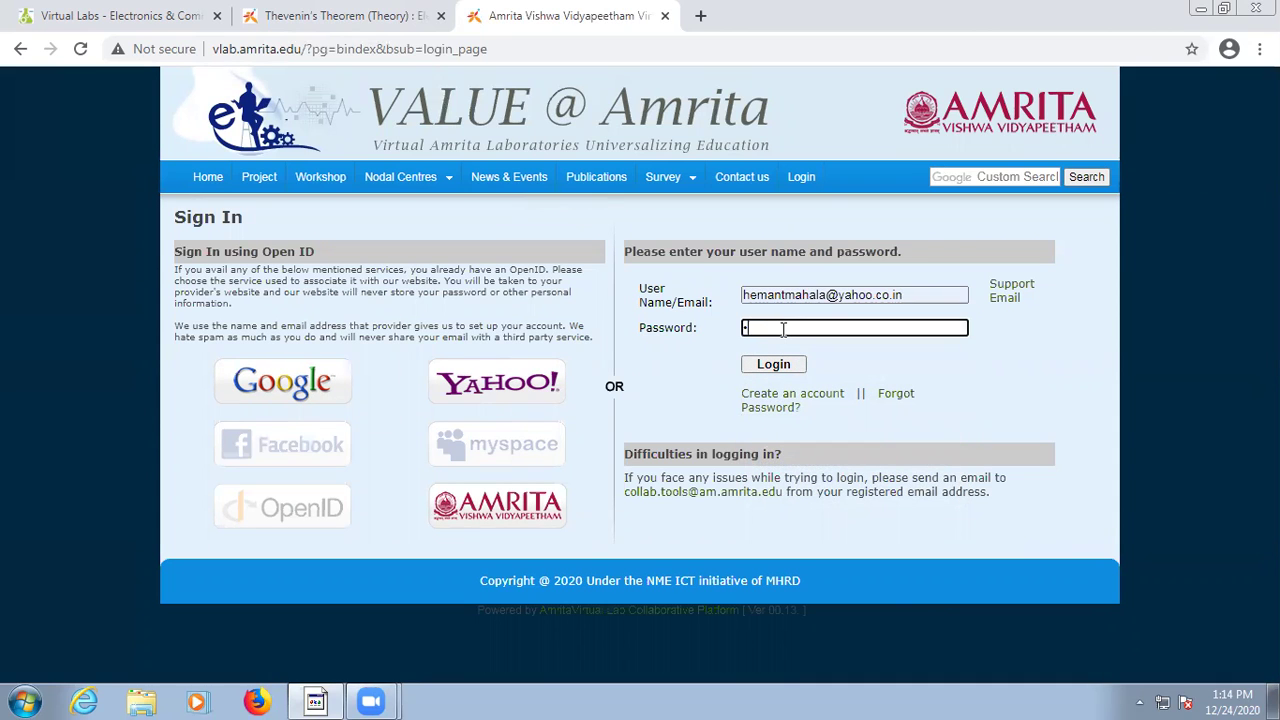
{"action": "key", "text": "Return"}
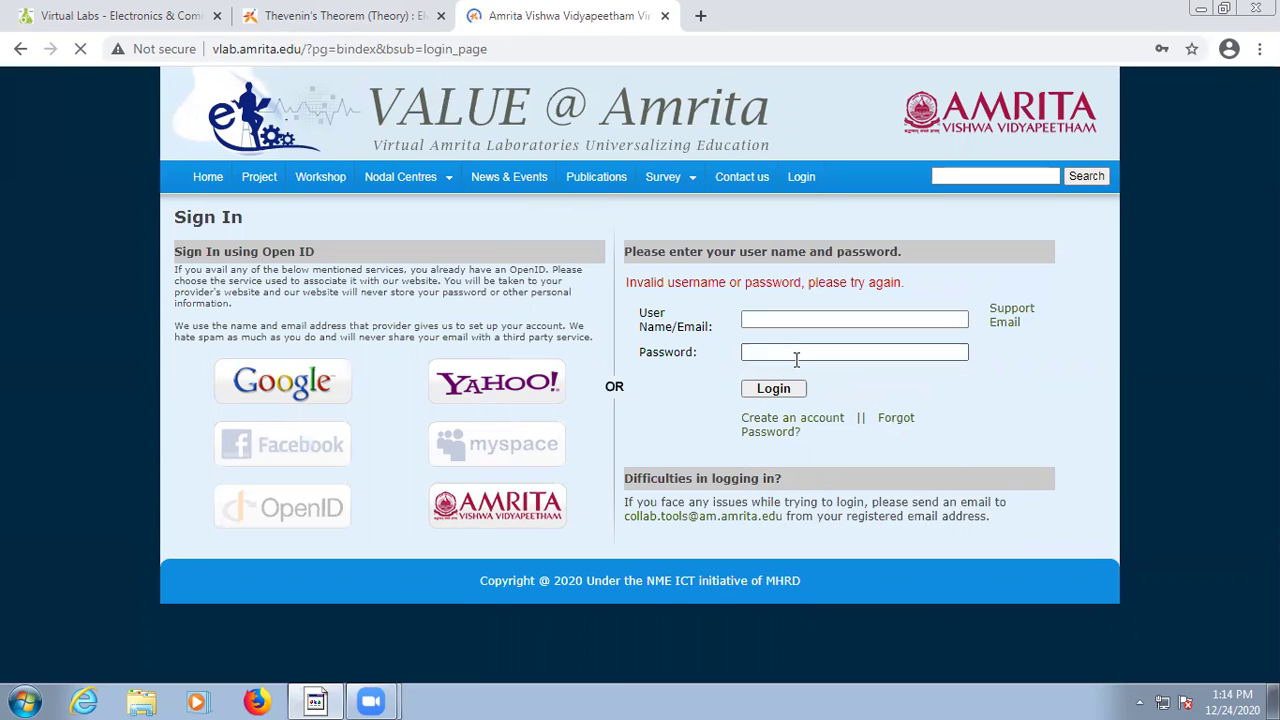
- Retry the login with the saved user name and password after the first attempt fails
{"action": "left_click", "coordinate": [786, 320]}
{"action": "left_click", "coordinate": [823, 417]}
{"action": "left_click", "coordinate": [776, 352]}
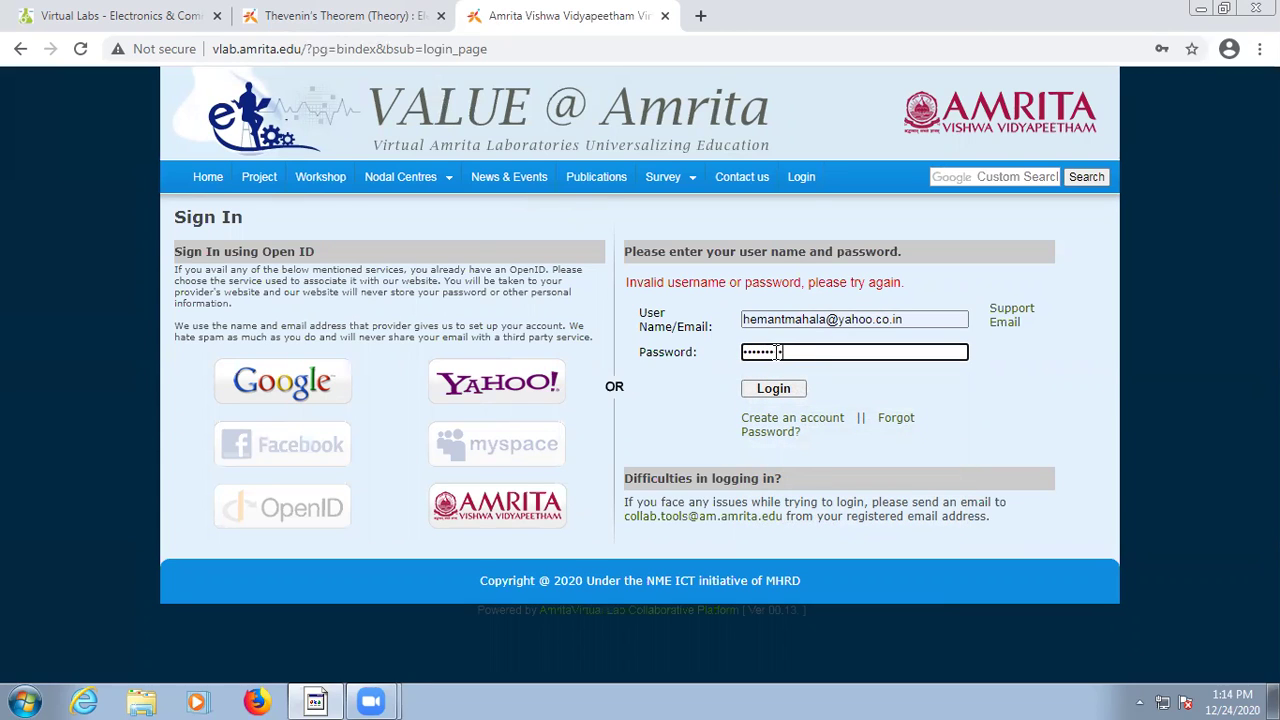
{"action": "left_click", "coordinate": [786, 386]}
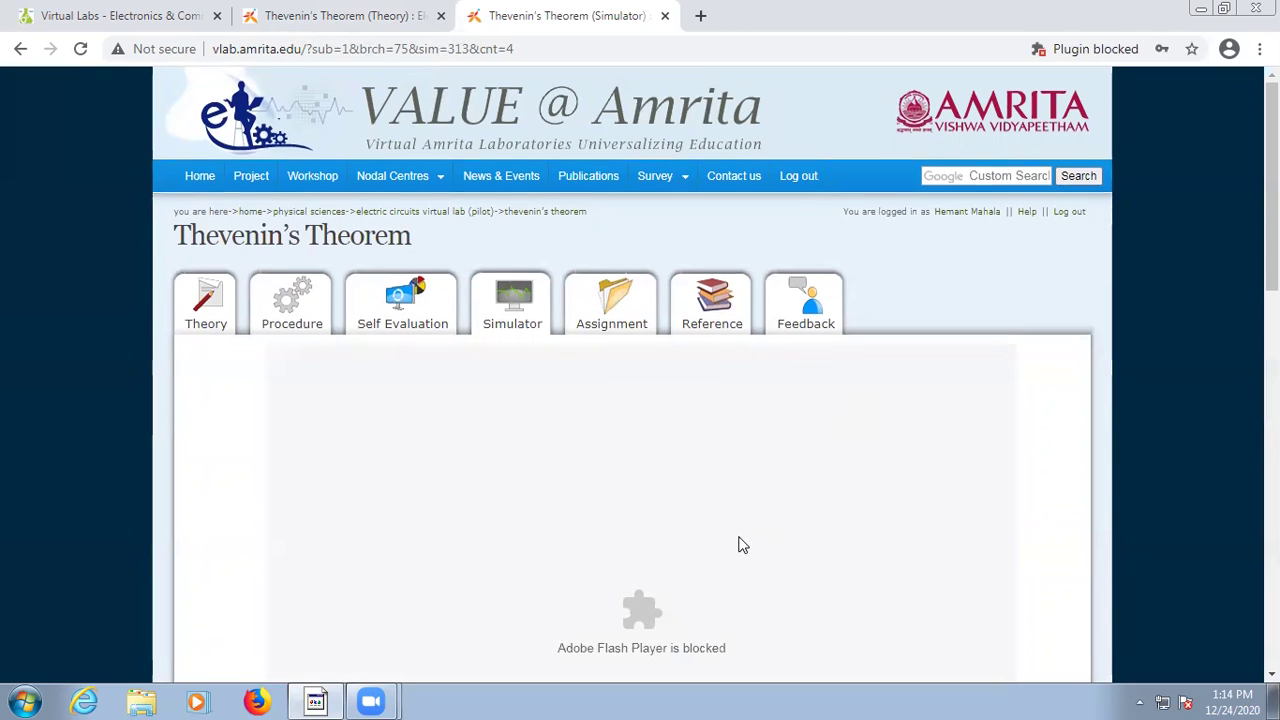
{"action": "scroll", "coordinate": [735, 542], "scroll_direction": "down", "scroll_amount": 2}
- Check and dismiss Chrome's Flash-blocked notice for the simulator page
{"action": "scroll", "coordinate": [671, 406], "scroll_direction": "up", "scroll_amount": 2}
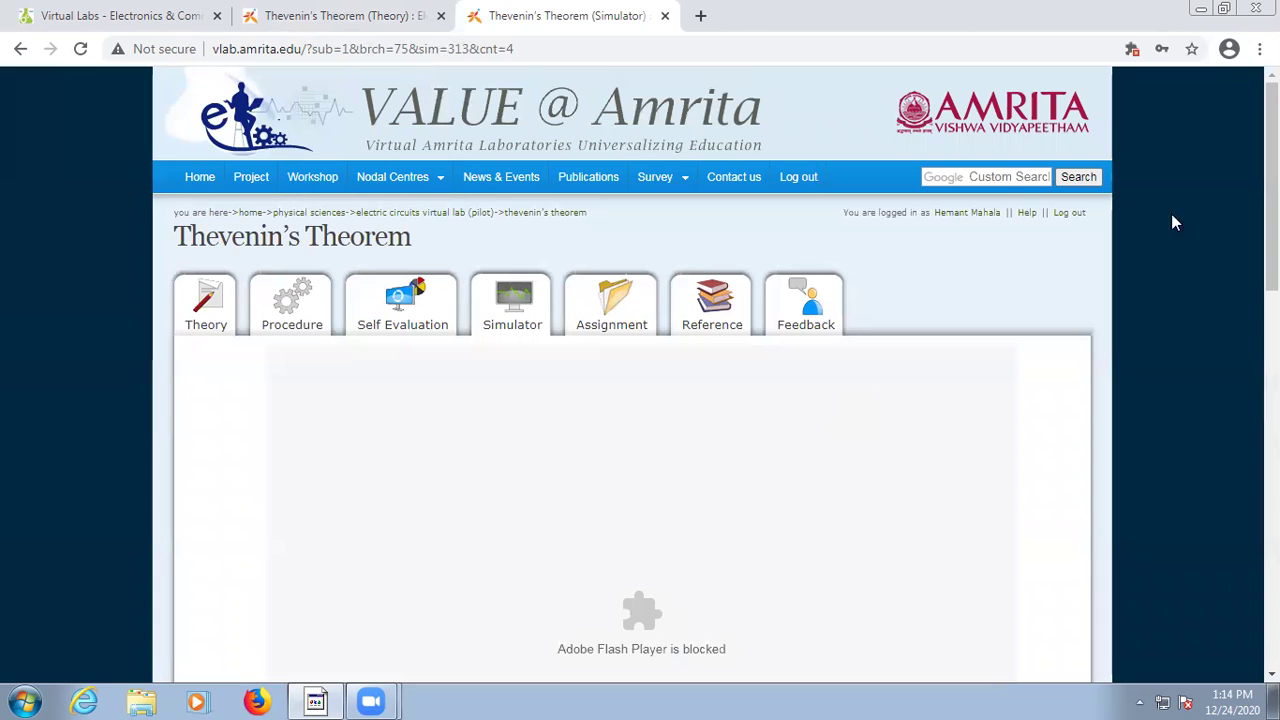
{"action": "left_click", "coordinate": [1132, 50]}
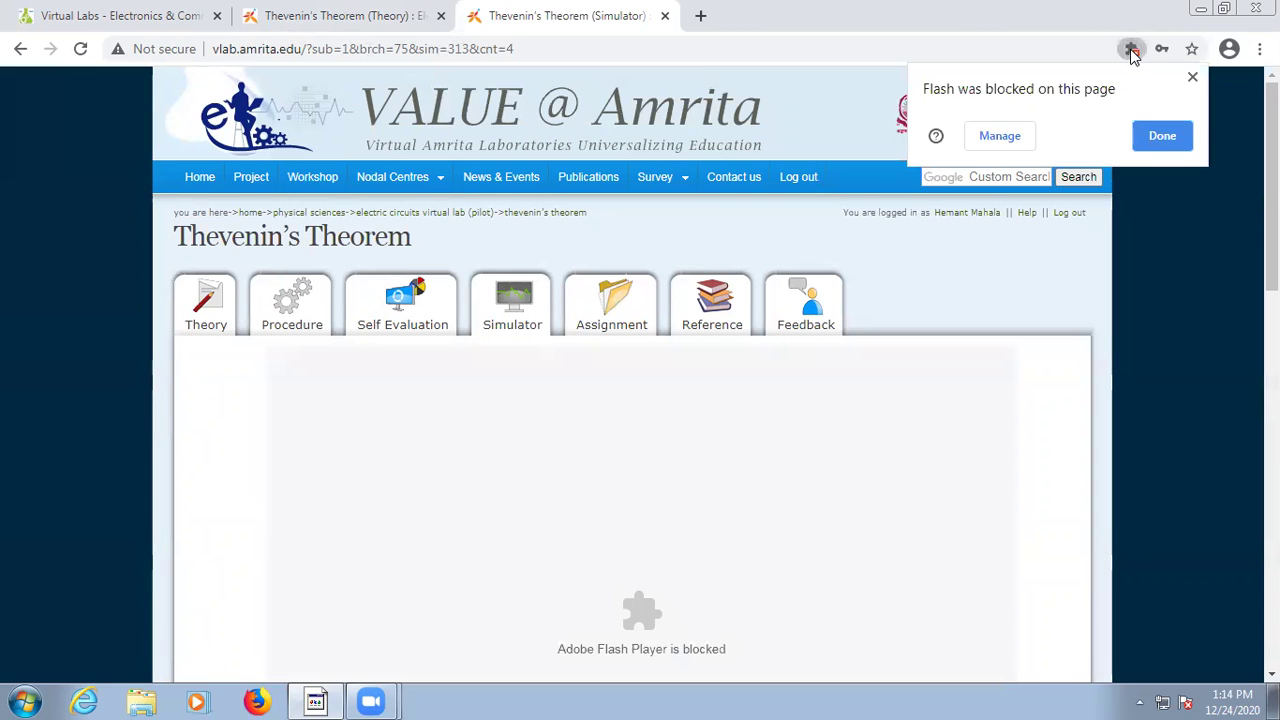
{"action": "left_click", "coordinate": [652, 585]}
{"action": "scroll", "coordinate": [680, 569], "scroll_direction": "down", "scroll_amount": 1}
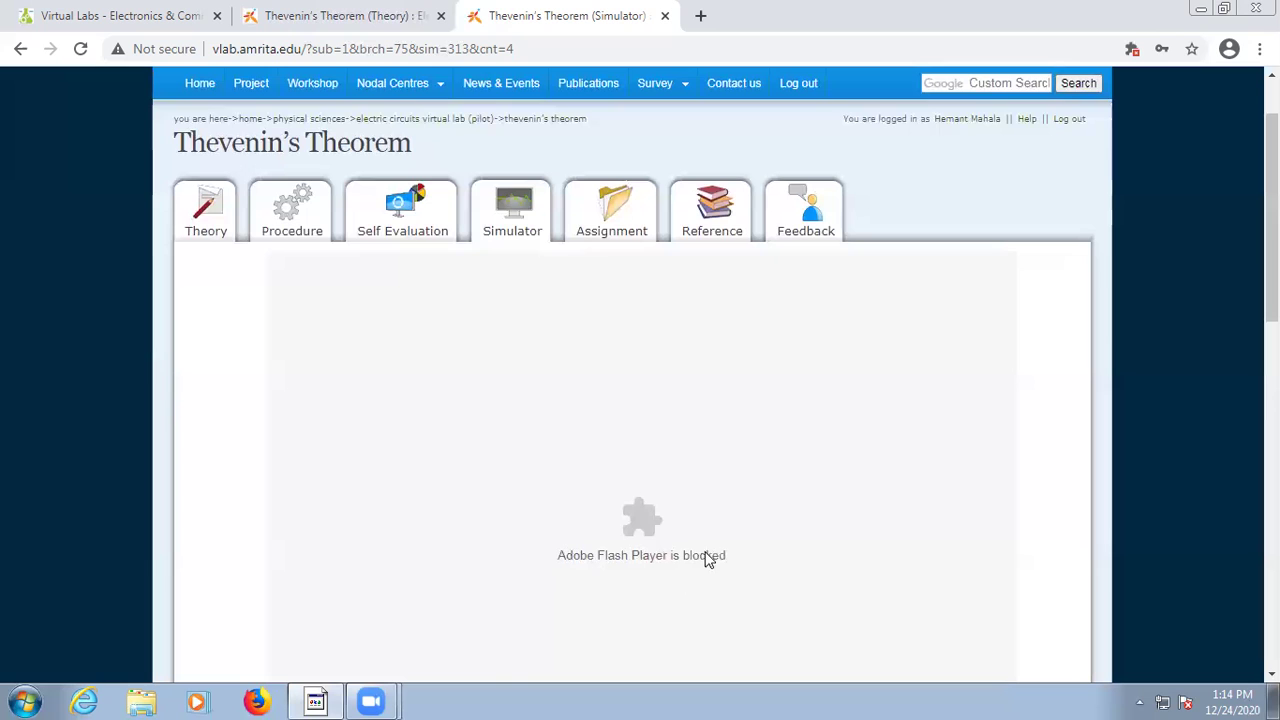
{"action": "scroll", "coordinate": [760, 560], "scroll_direction": "up", "scroll_amount": 1}
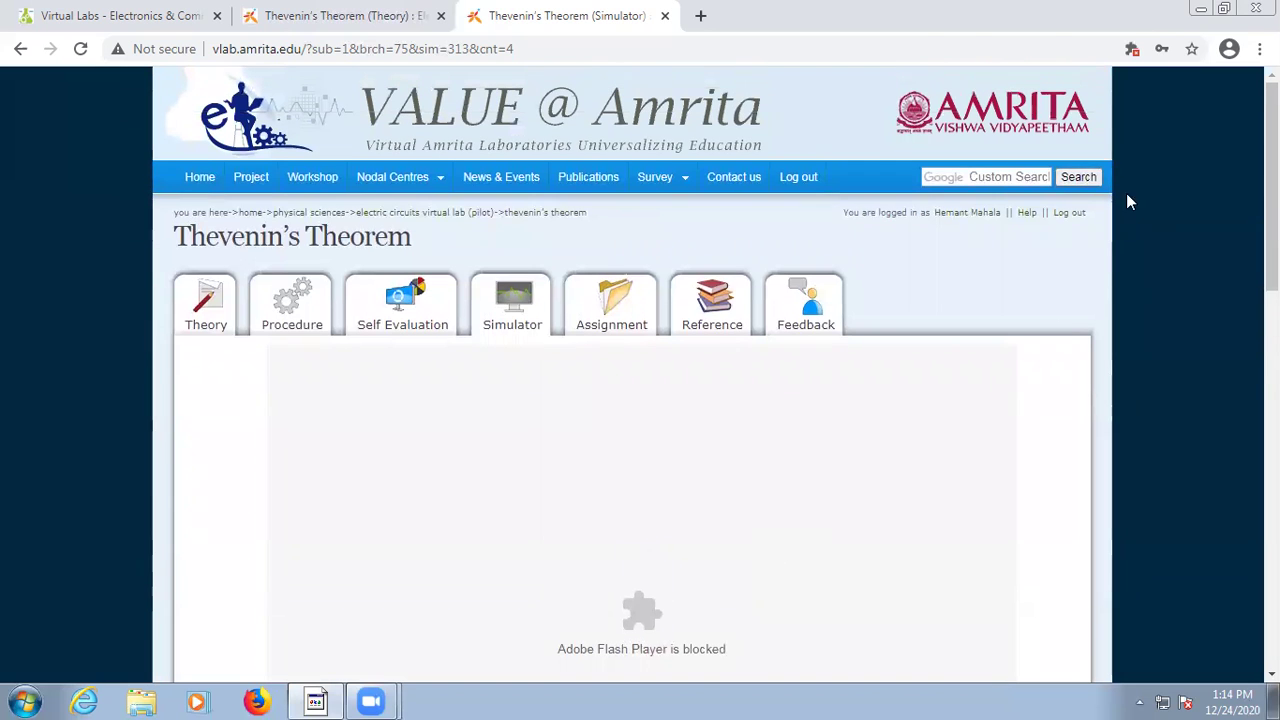
- Switch Flash to ask first in Chrome settings, then allow it on the simulator page
{"action": "left_click", "coordinate": [1132, 50]}
{"action": "left_click", "coordinate": [996, 137]}
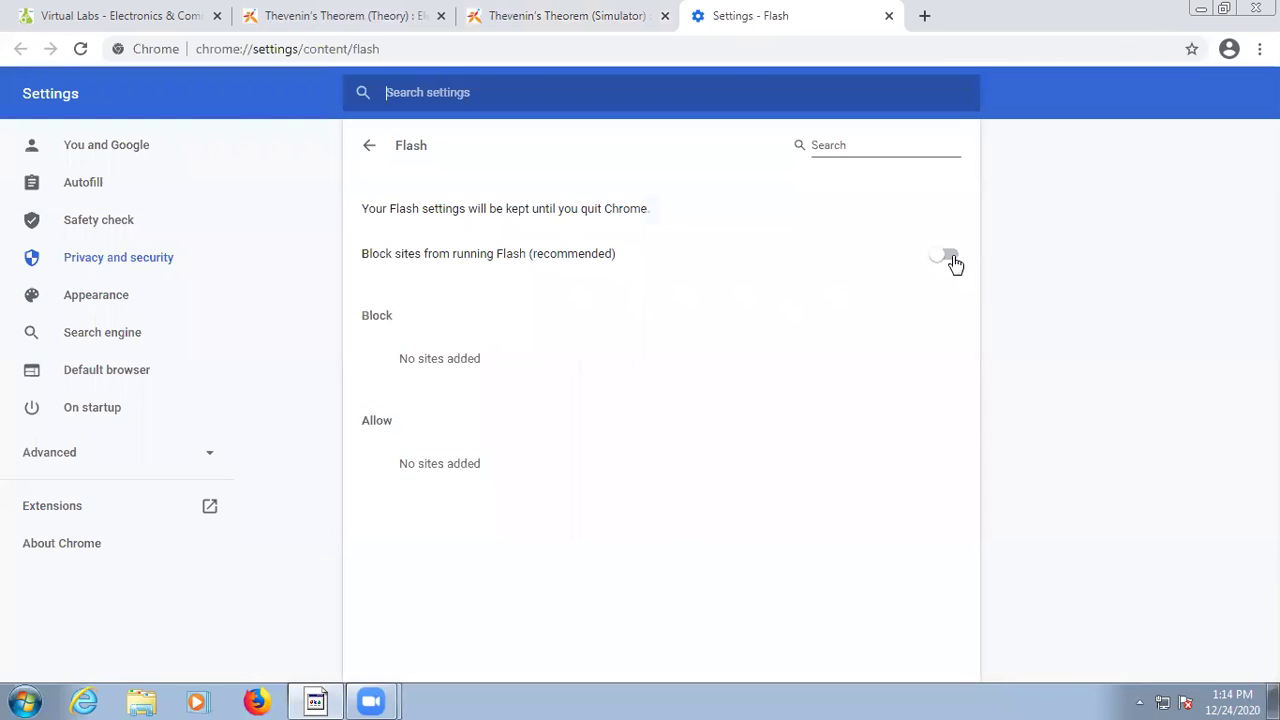
{"action": "left_click", "coordinate": [948, 257]}
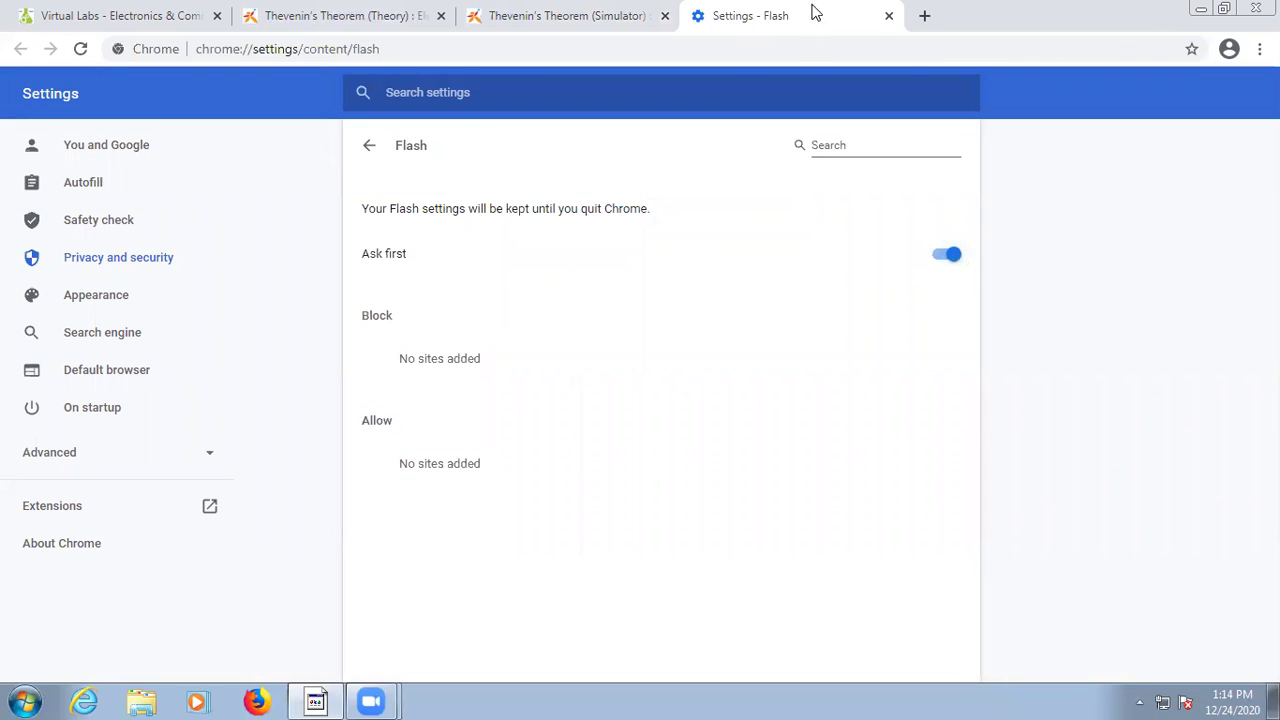
{"action": "left_click", "coordinate": [890, 17]}
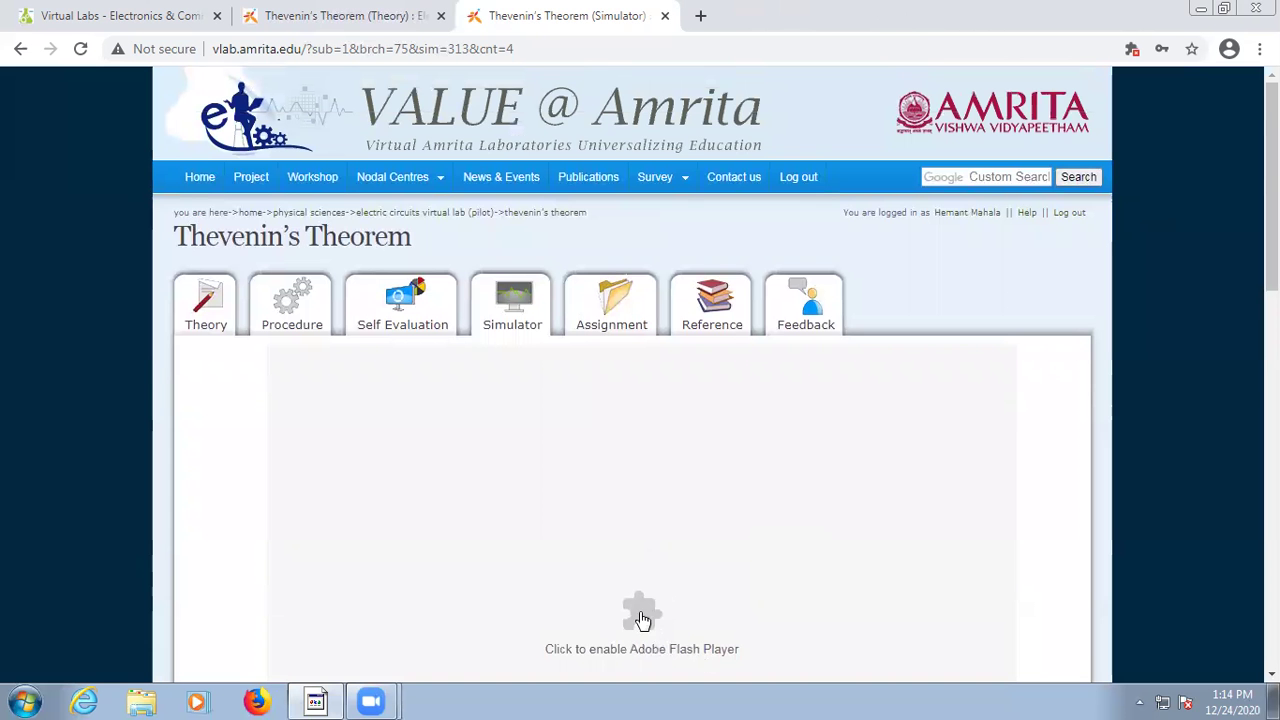
{"action": "left_click", "coordinate": [640, 614]}
{"action": "left_click", "coordinate": [290, 198]}
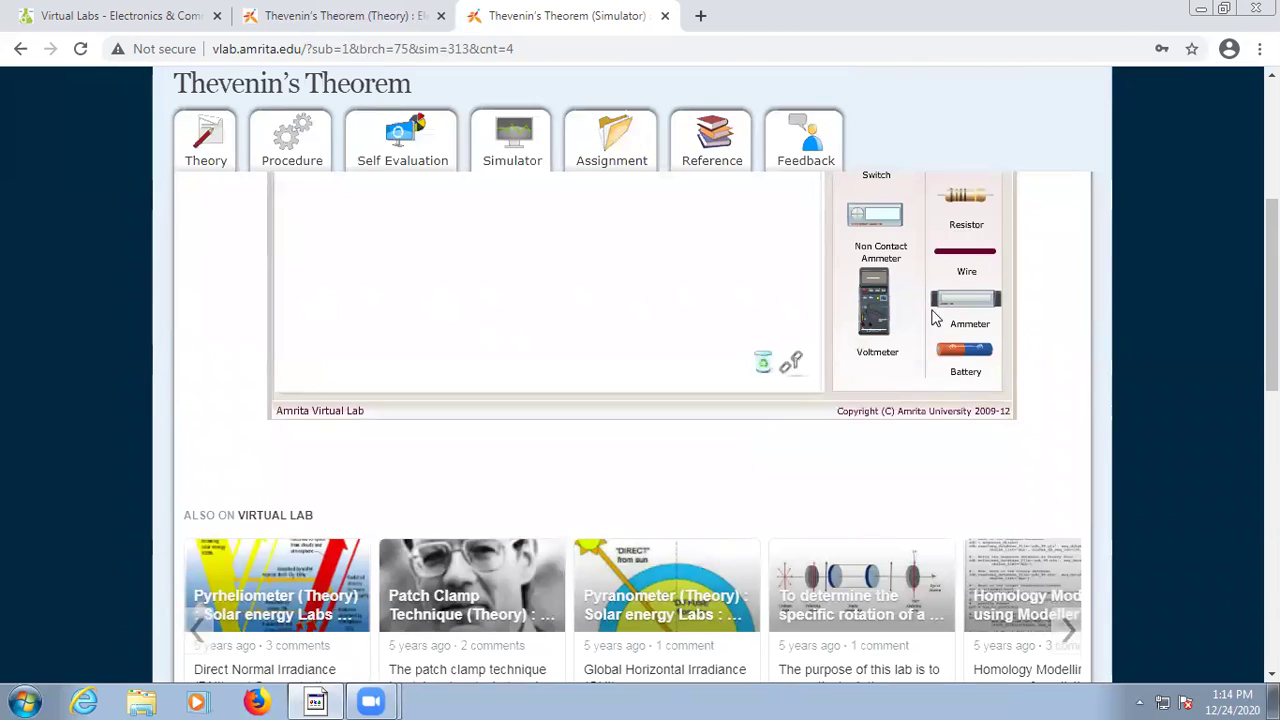
- Compare the loaded simulator with Example 1 on the Theory tab, ending on DC Circuit Simulation
{"action": "scroll", "coordinate": [964, 344], "scroll_direction": "down", "scroll_amount": 2}
{"action": "scroll", "coordinate": [966, 345], "scroll_direction": "up", "scroll_amount": 2}
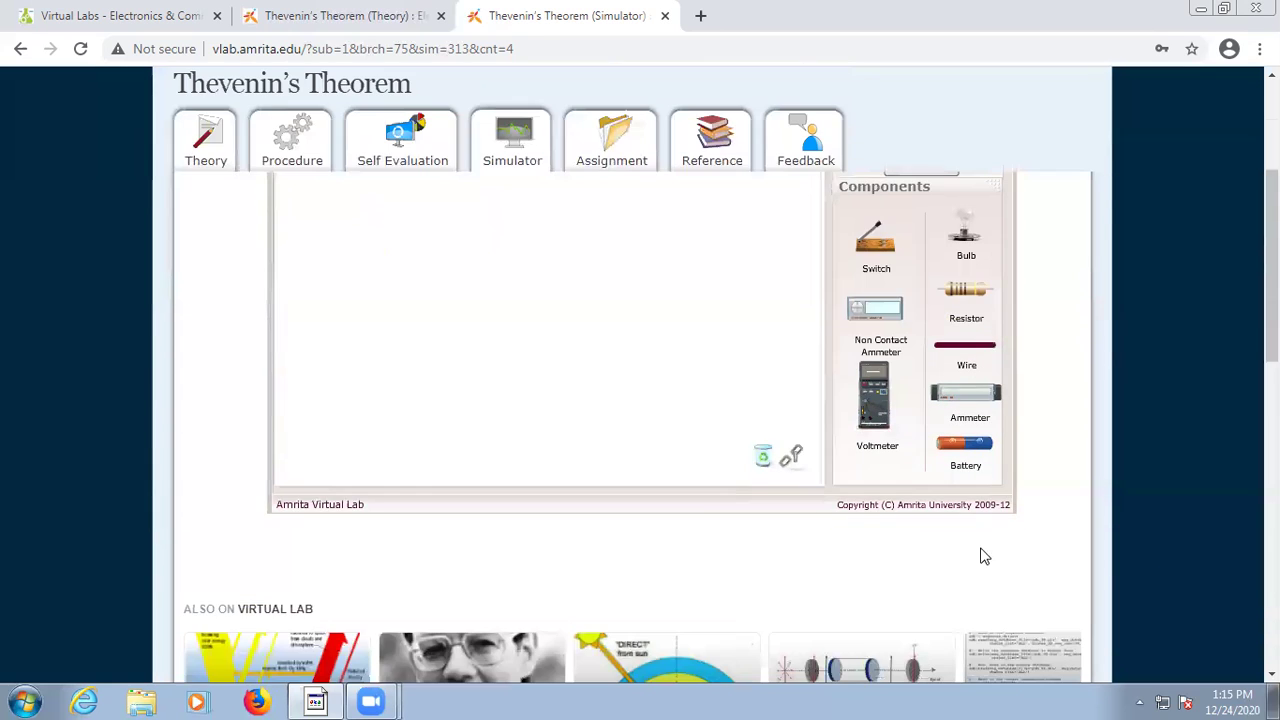
{"action": "left_click", "coordinate": [331, 12]}
{"action": "scroll", "coordinate": [634, 543], "scroll_direction": "up", "scroll_amount": 15}
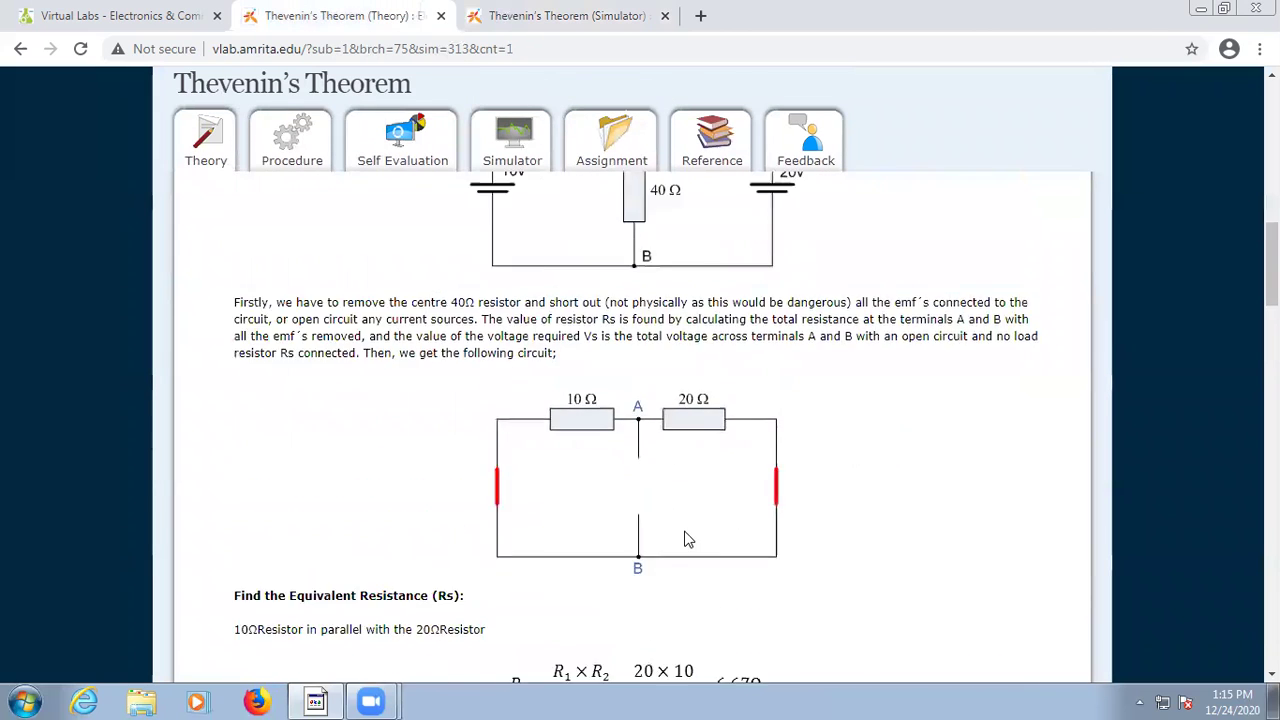
{"action": "scroll", "coordinate": [776, 538], "scroll_direction": "down", "scroll_amount": 1}
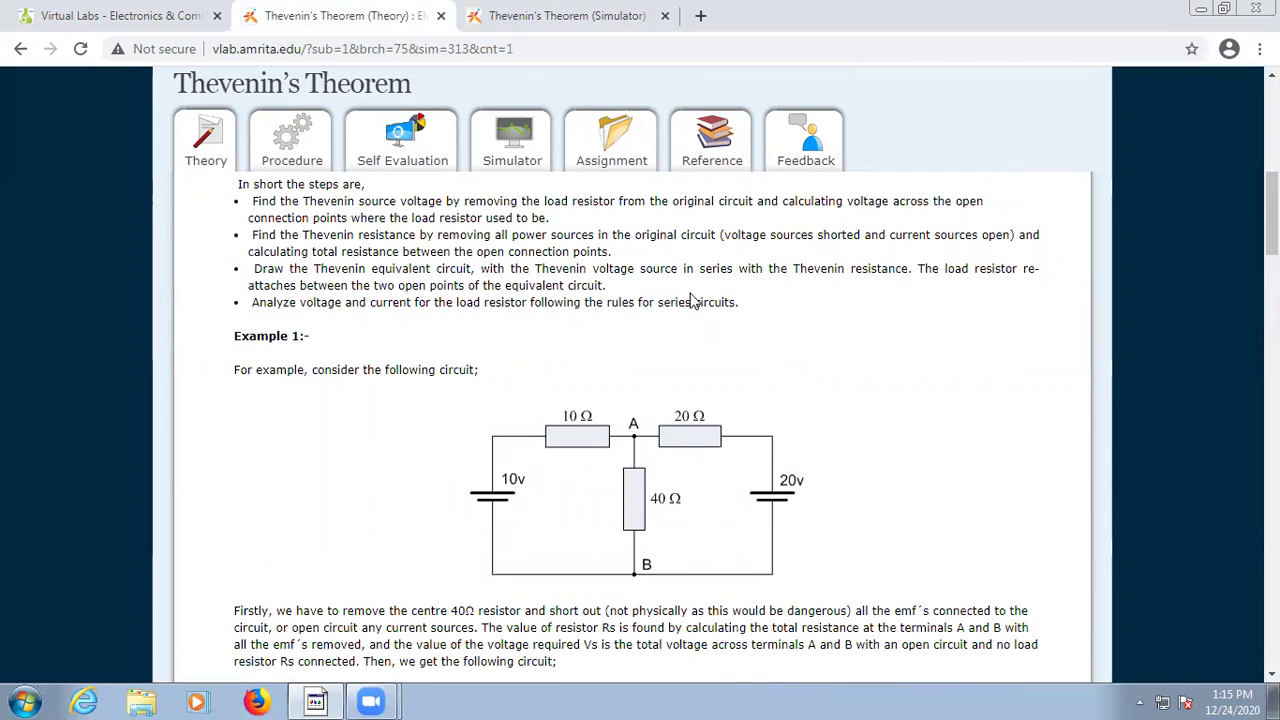
{"action": "left_click", "coordinate": [570, 15]}
{"action": "left_click", "coordinate": [430, 15]}
{"action": "left_click", "coordinate": [490, 12]}
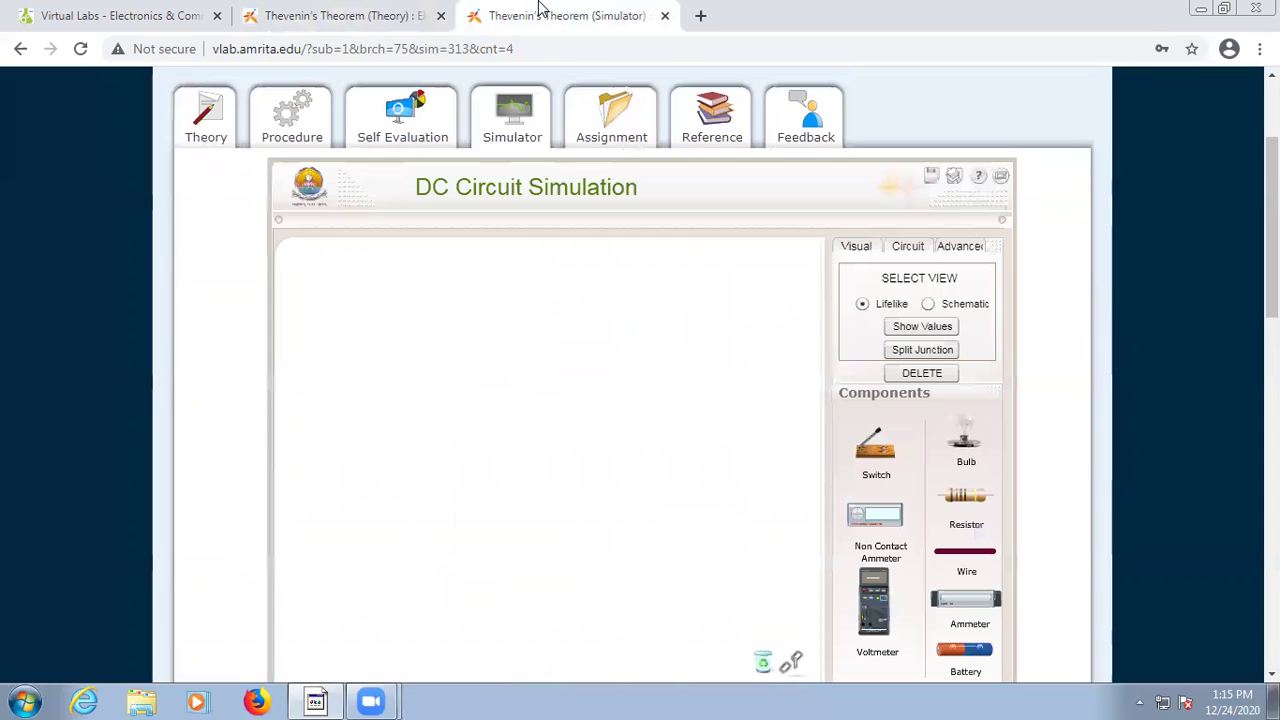
{"action": "left_click", "coordinate": [361, 12]}
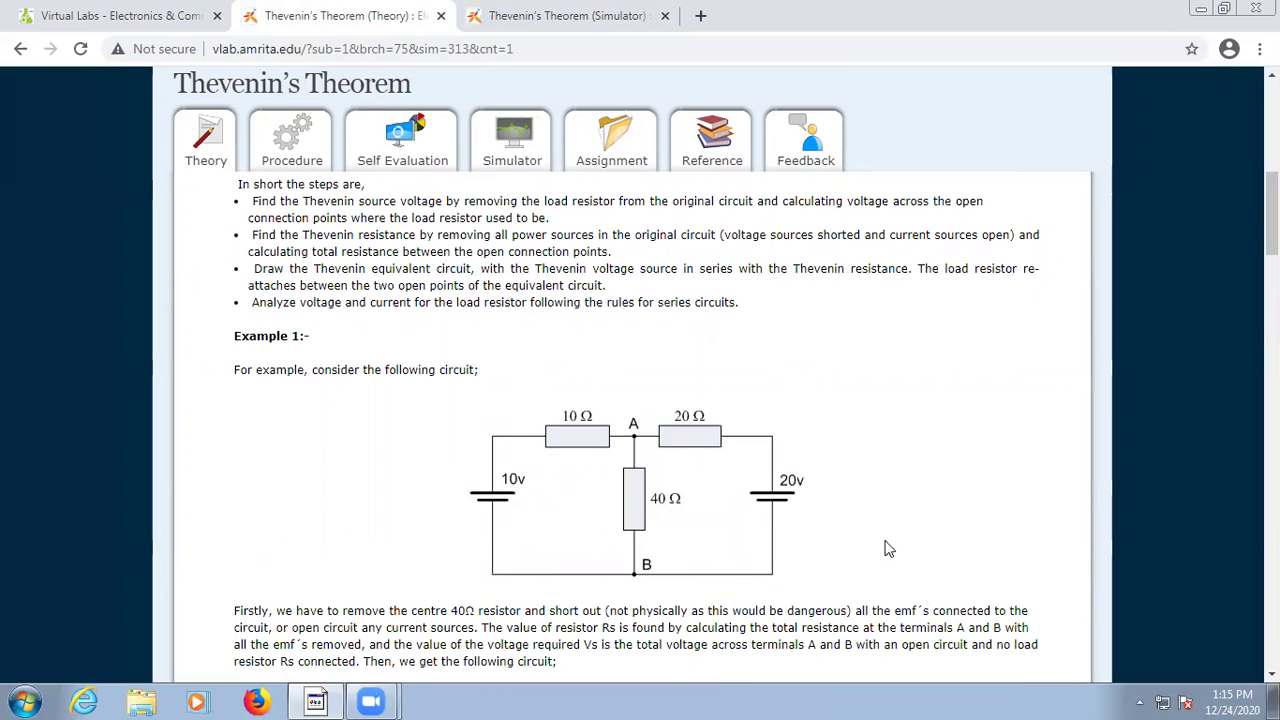
{"action": "left_click", "coordinate": [609, 16]}
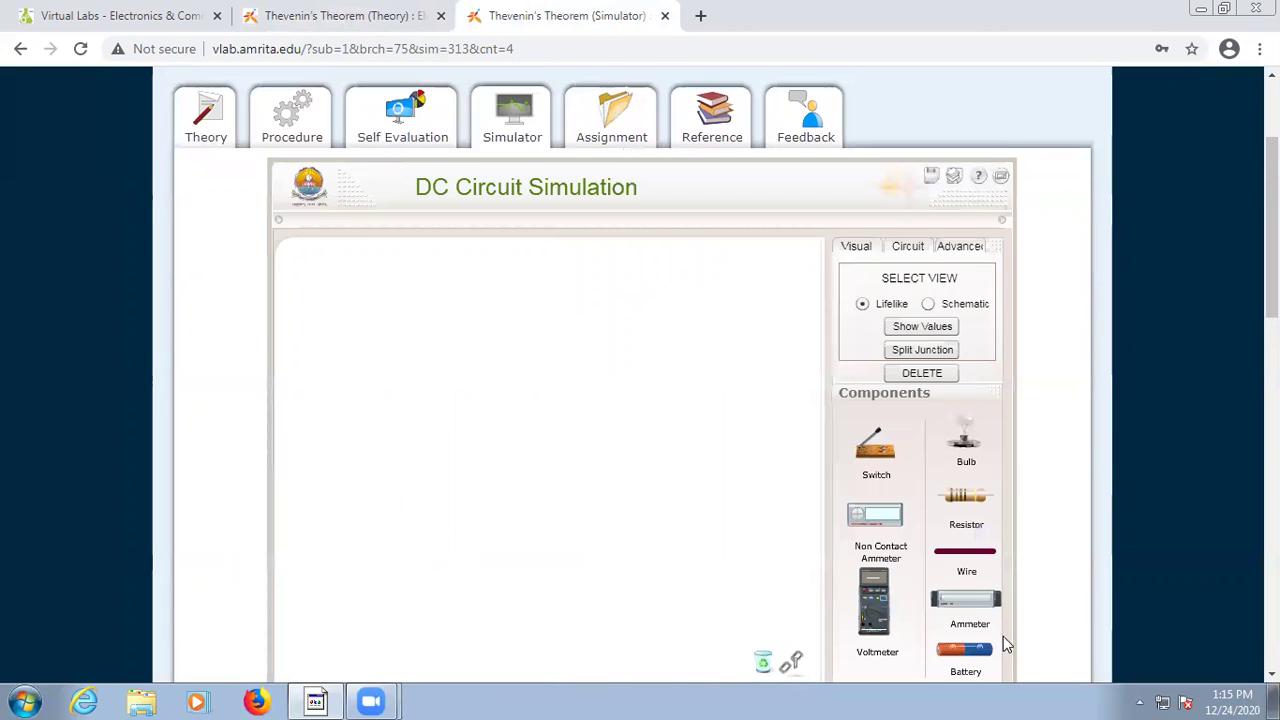
- Place a battery on the DC Circuit Simulation canvas and compare it with the theory circuit
{"action": "left_click_drag", "start_coordinate": [972, 660], "coordinate": [386, 513]}
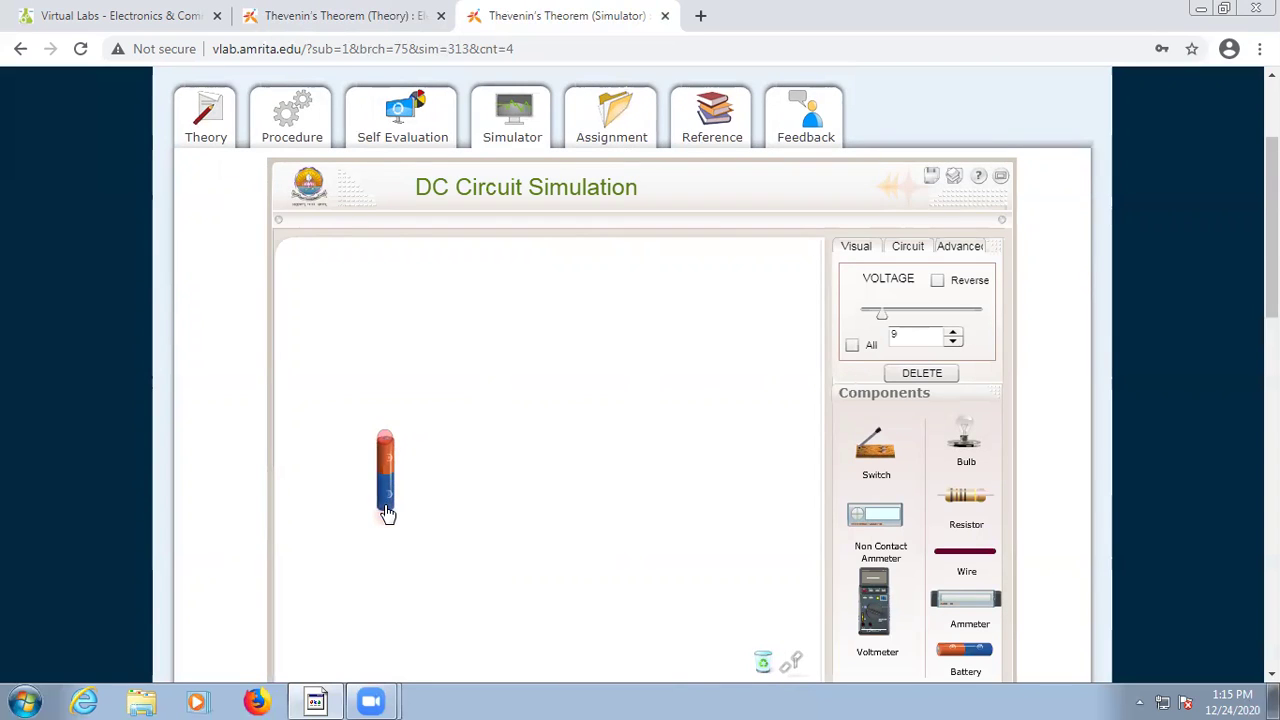
{"action": "left_click", "coordinate": [920, 337]}
{"action": "left_click", "coordinate": [350, 12]}
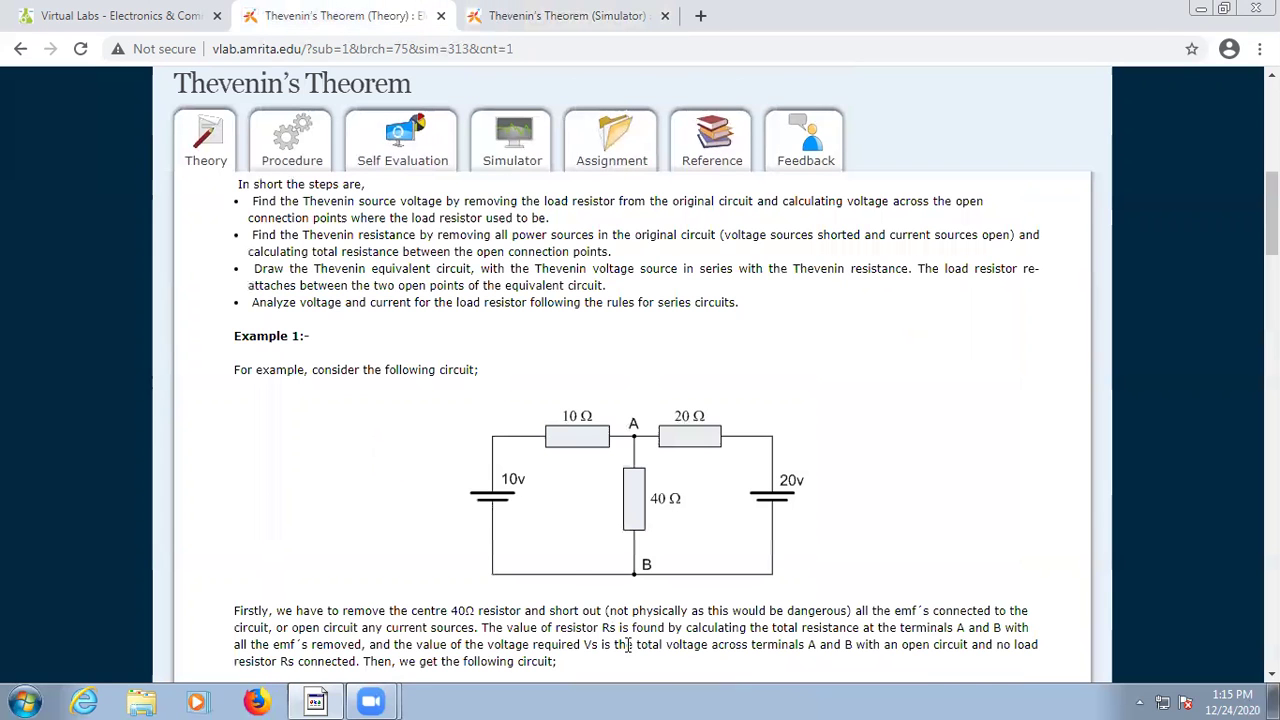
{"action": "left_click", "coordinate": [551, 11]}
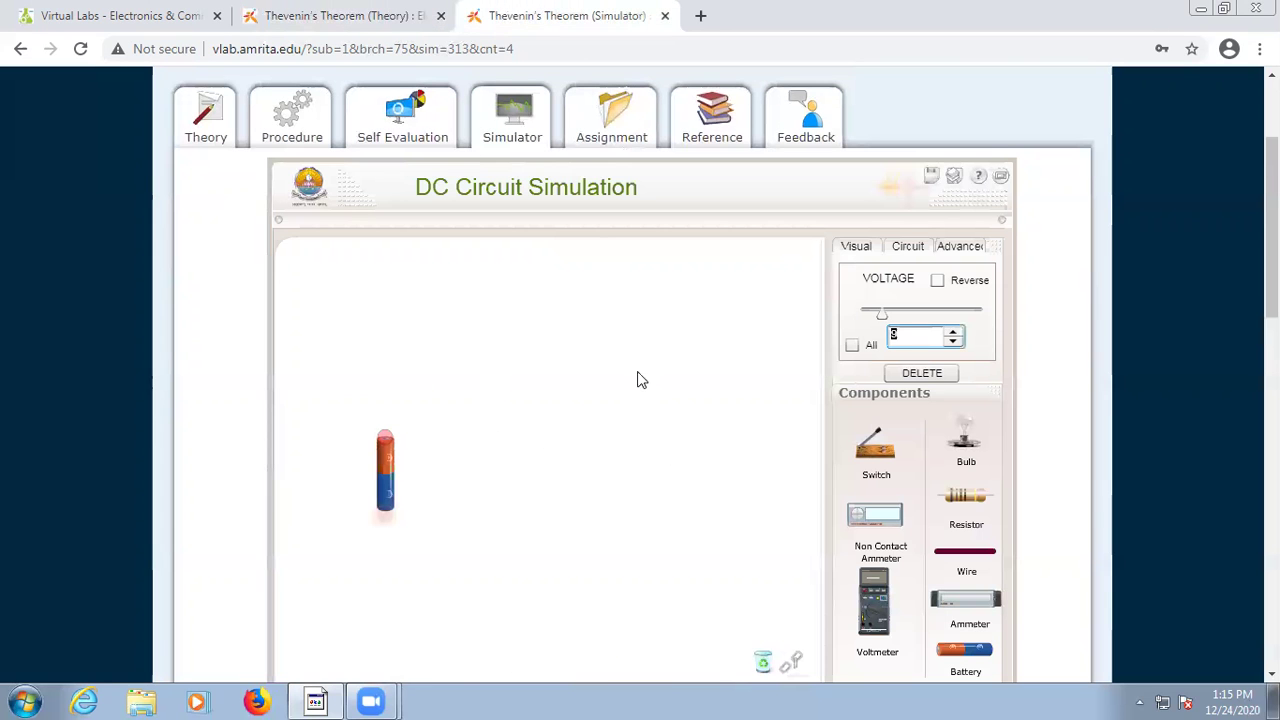
- Turn on Show Values so the battery reads 10 V, and drag in a second battery
{"action": "left_click", "coordinate": [389, 476]}
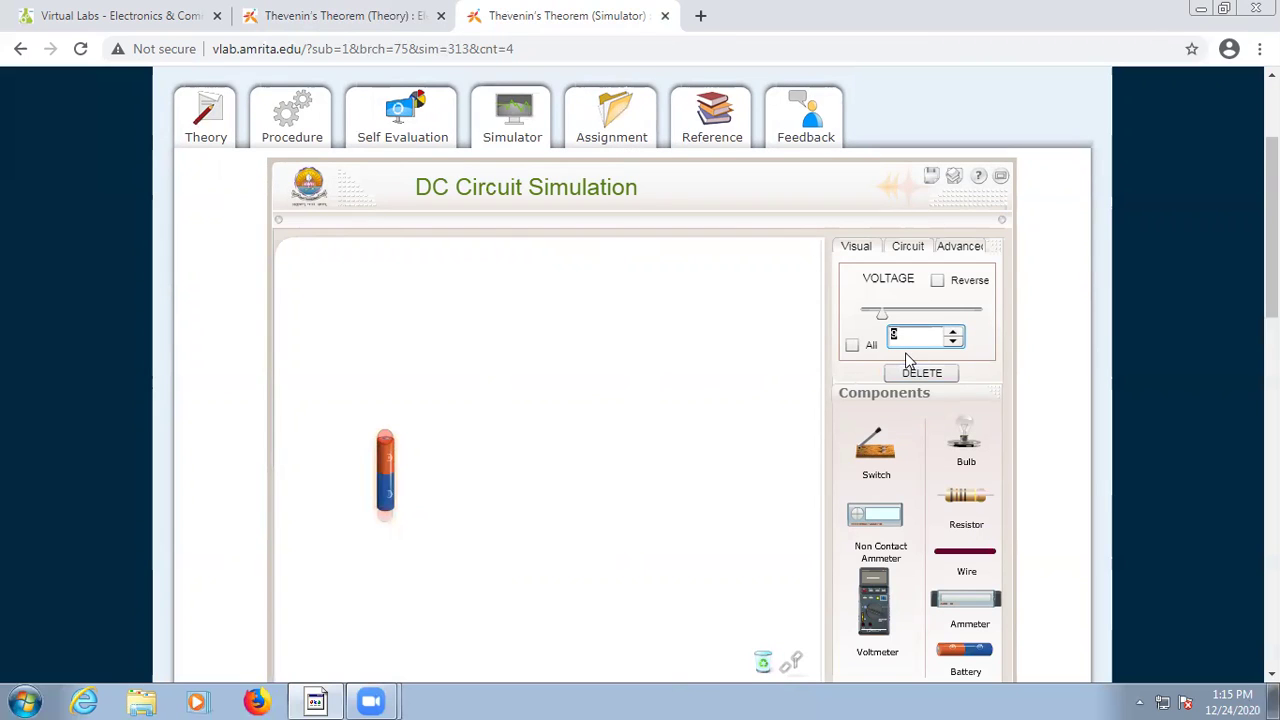
{"action": "left_click", "coordinate": [626, 521]}
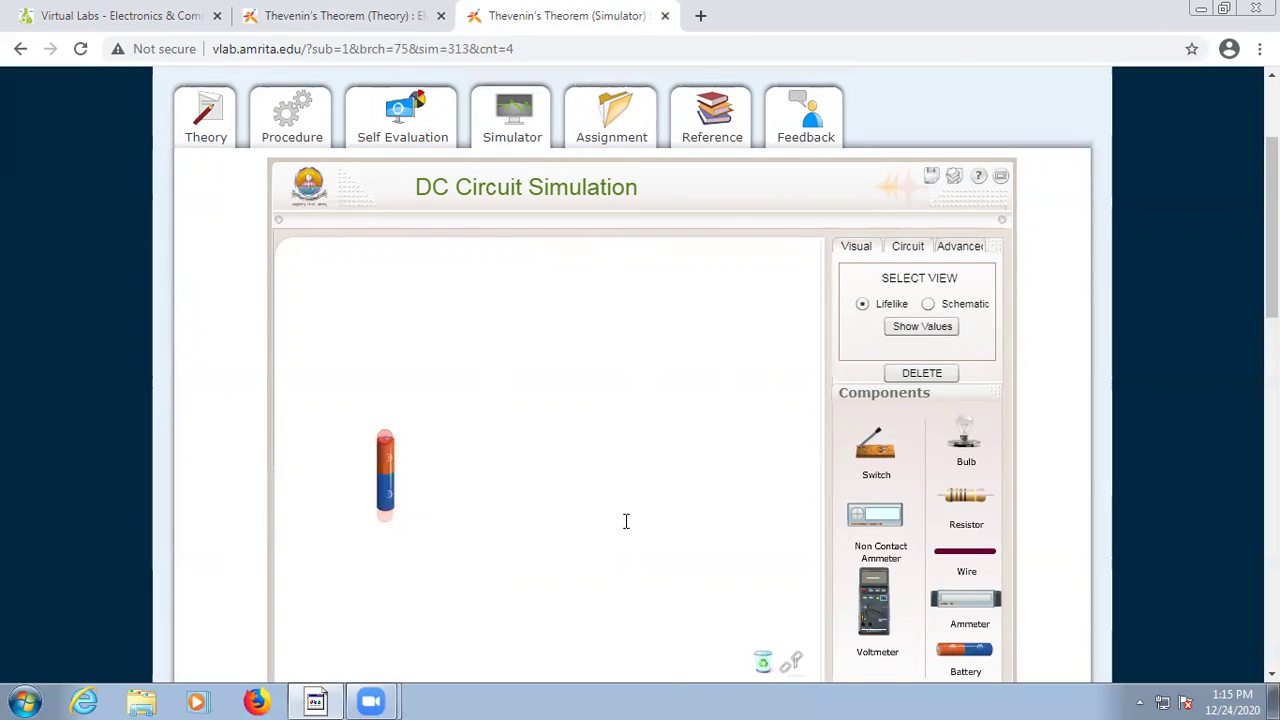
{"action": "left_click", "coordinate": [922, 328]}
{"action": "left_click_drag", "start_coordinate": [968, 660], "coordinate": [637, 540]}
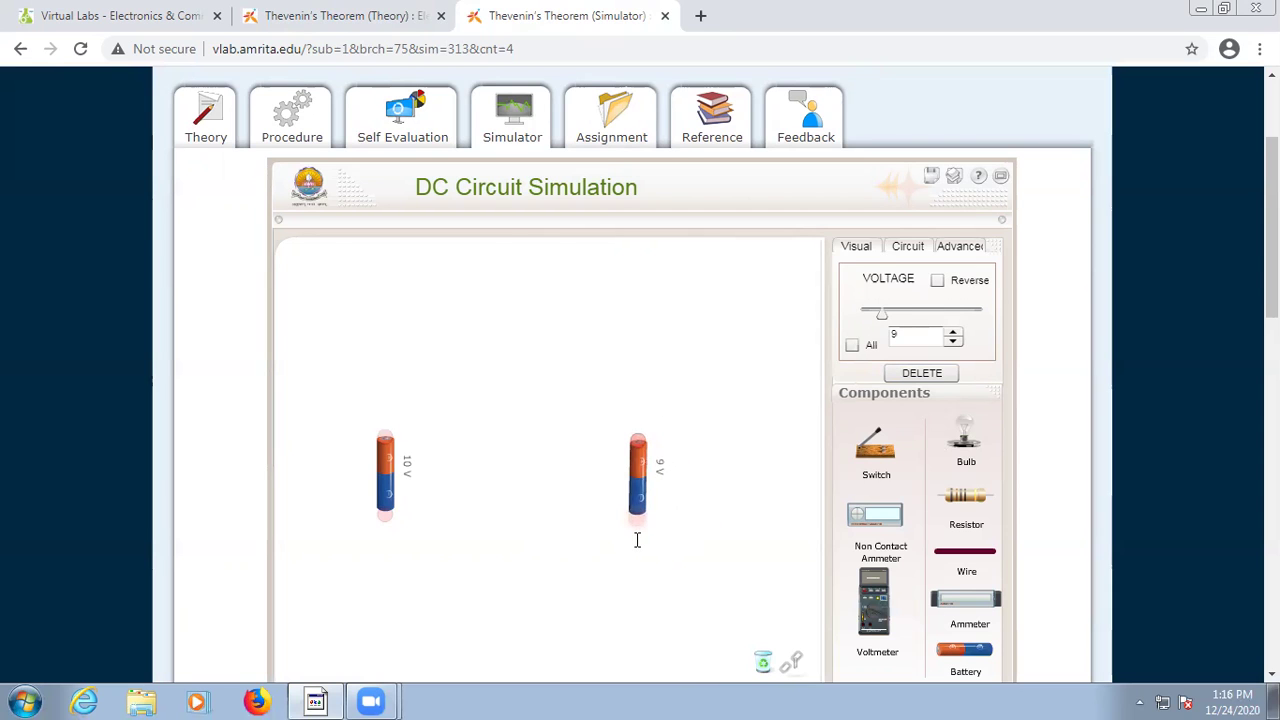
- Set the second battery's voltage from 9 V to 20 V
{"action": "left_click", "coordinate": [388, 12]}
{"action": "left_click", "coordinate": [548, 14]}
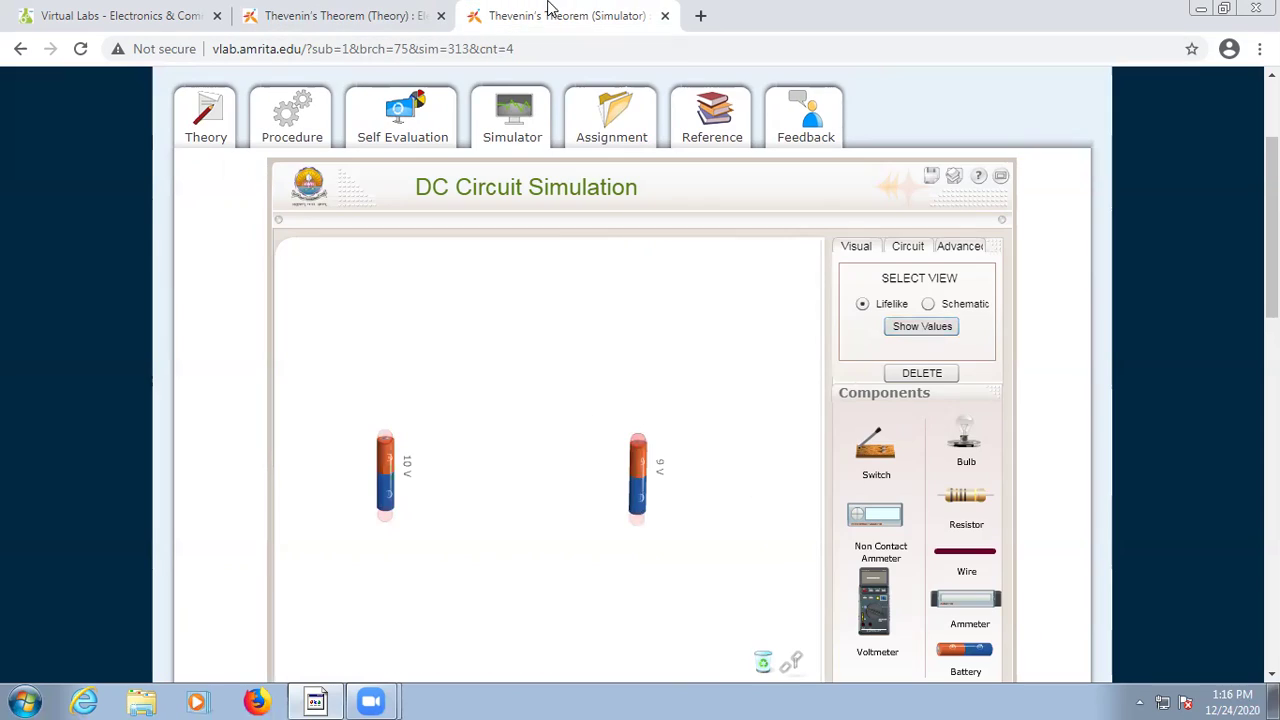
{"action": "left_click", "coordinate": [640, 505]}
{"action": "left_click", "coordinate": [640, 505]}
{"action": "left_click", "coordinate": [640, 505]}
{"action": "left_click", "coordinate": [912, 334]}
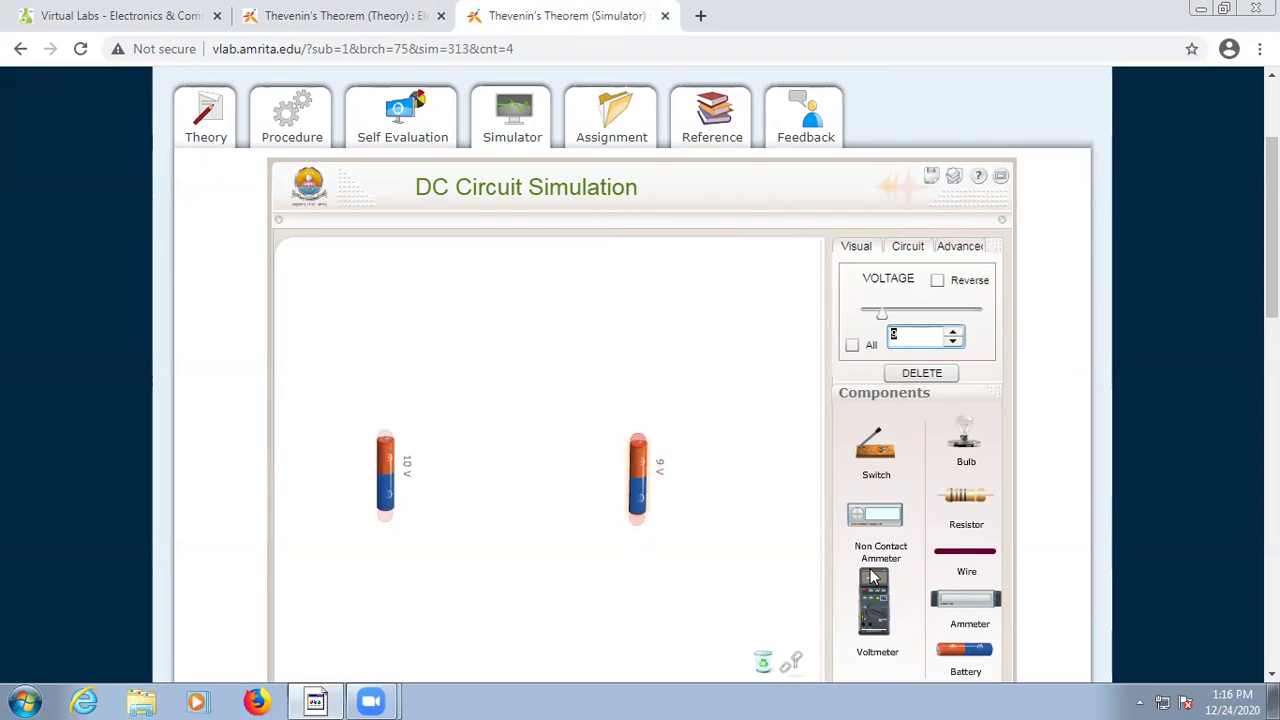
{"action": "type", "text": "20"}
{"action": "left_click", "coordinate": [800, 378]}
- Shift the 20 V battery right of the 10 V battery and recheck the theory circuit
{"action": "left_click_drag", "start_coordinate": [640, 490], "coordinate": [674, 520]}
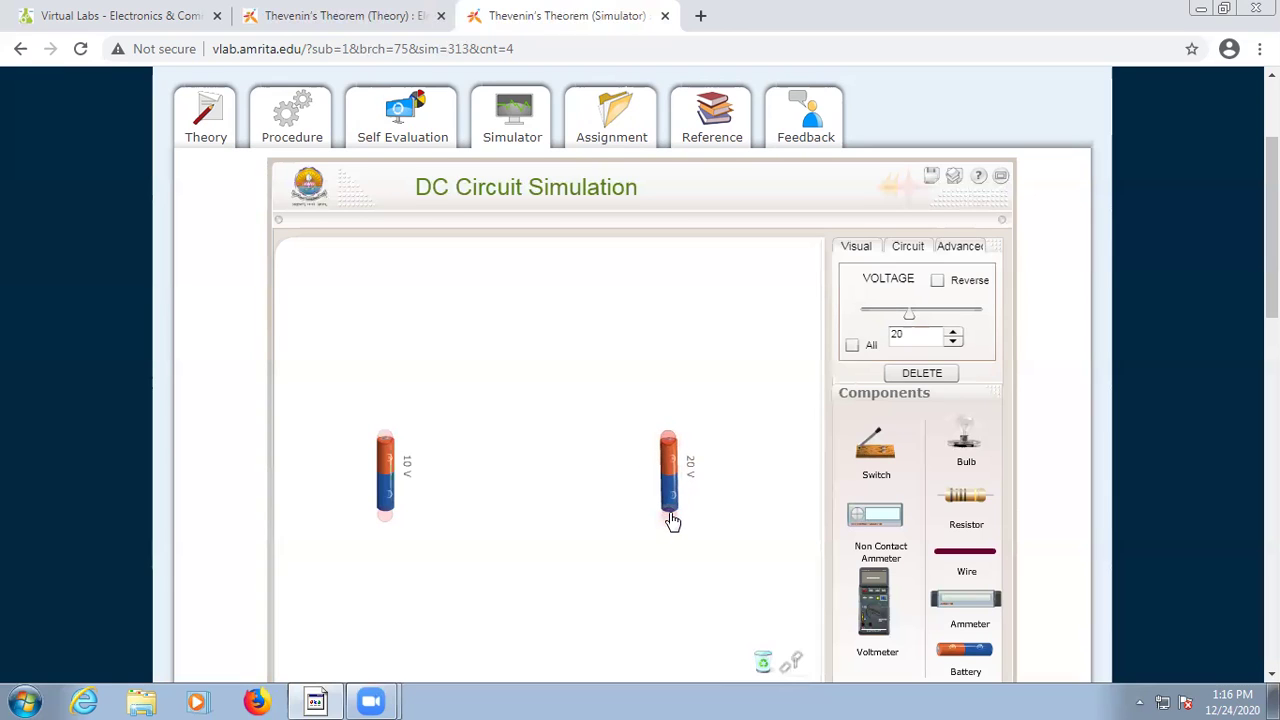
{"action": "left_click", "coordinate": [720, 548]}
{"action": "left_click", "coordinate": [330, 12]}
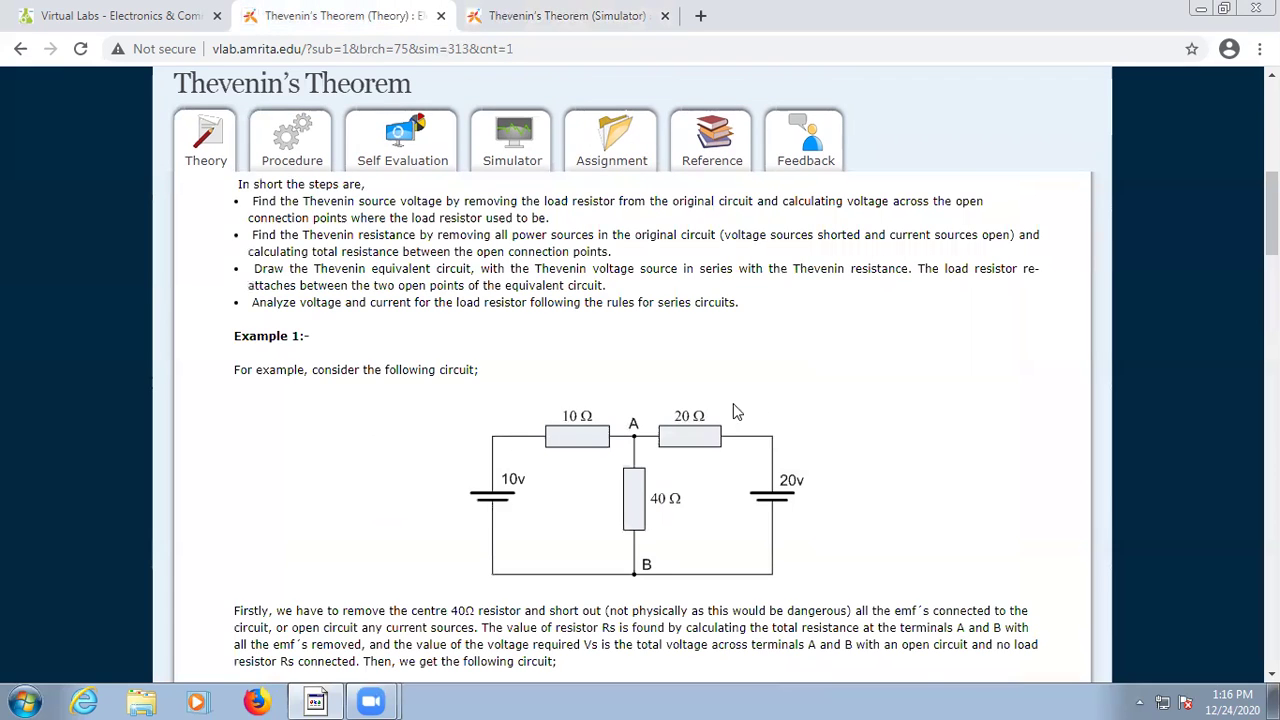
{"action": "left_click", "coordinate": [586, 12]}
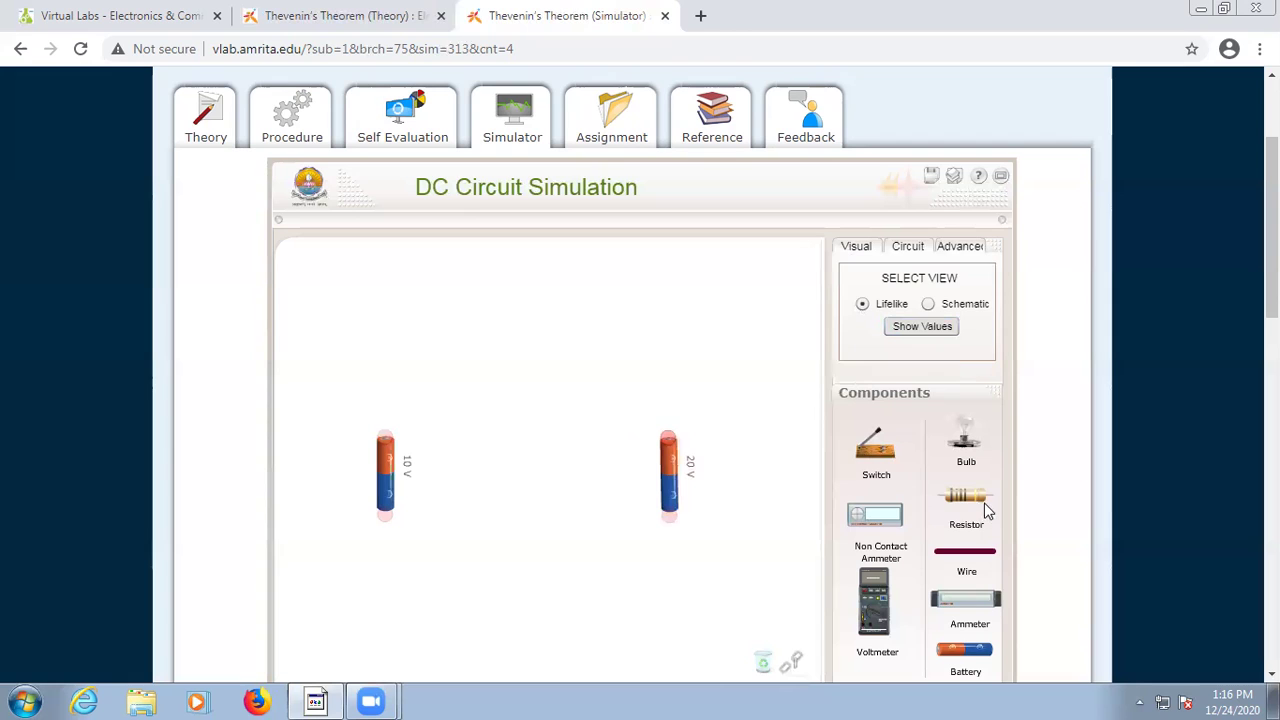
- Place two resistors across the top, leaving the first at 10 Ω and setting the second to 20 Ω
{"action": "left_click_drag", "start_coordinate": [973, 507], "coordinate": [466, 383]}
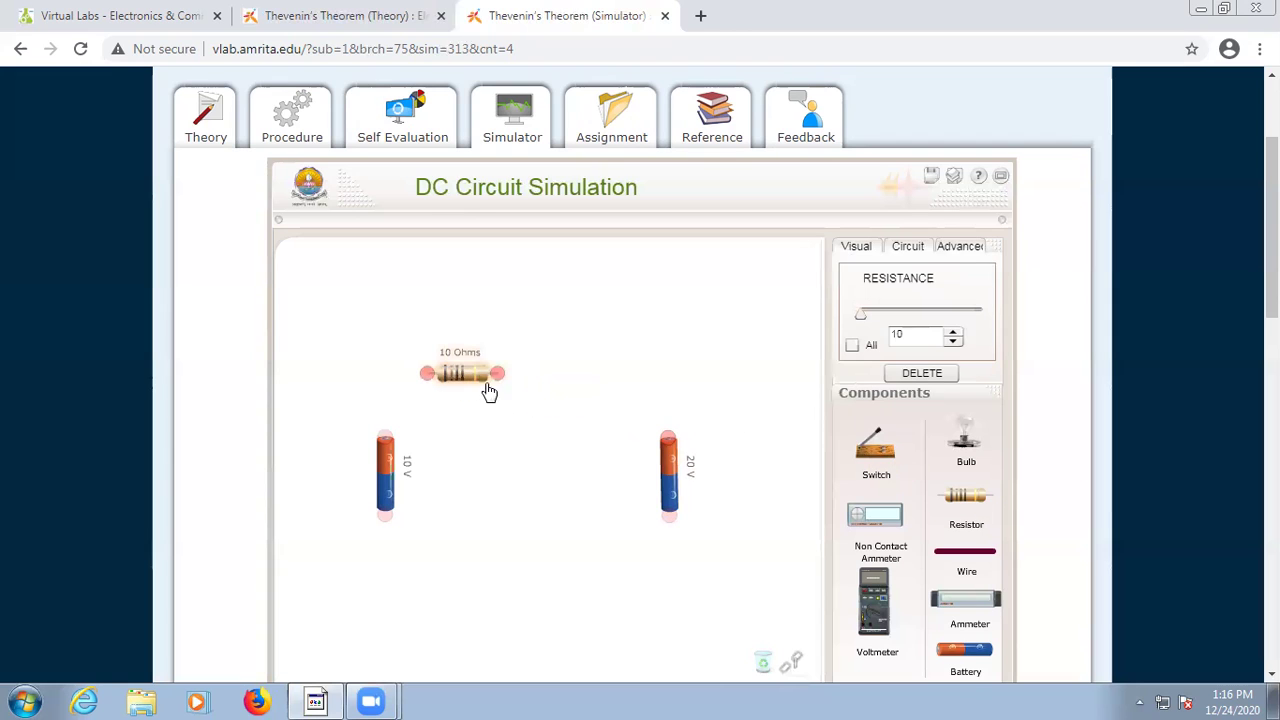
{"action": "left_click_drag", "start_coordinate": [977, 509], "coordinate": [609, 381]}
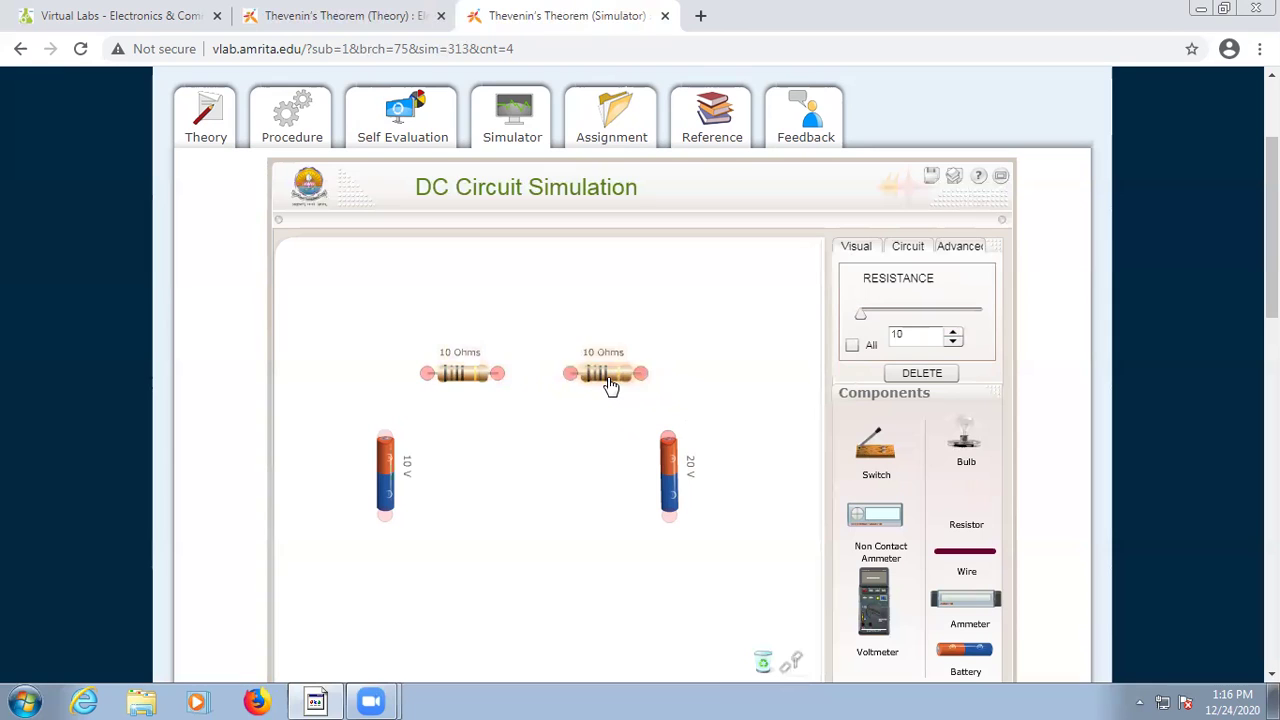
{"action": "left_click_drag", "start_coordinate": [918, 338], "coordinate": [854, 335]}
{"action": "type", "text": "20"}
{"action": "left_click", "coordinate": [742, 365]}
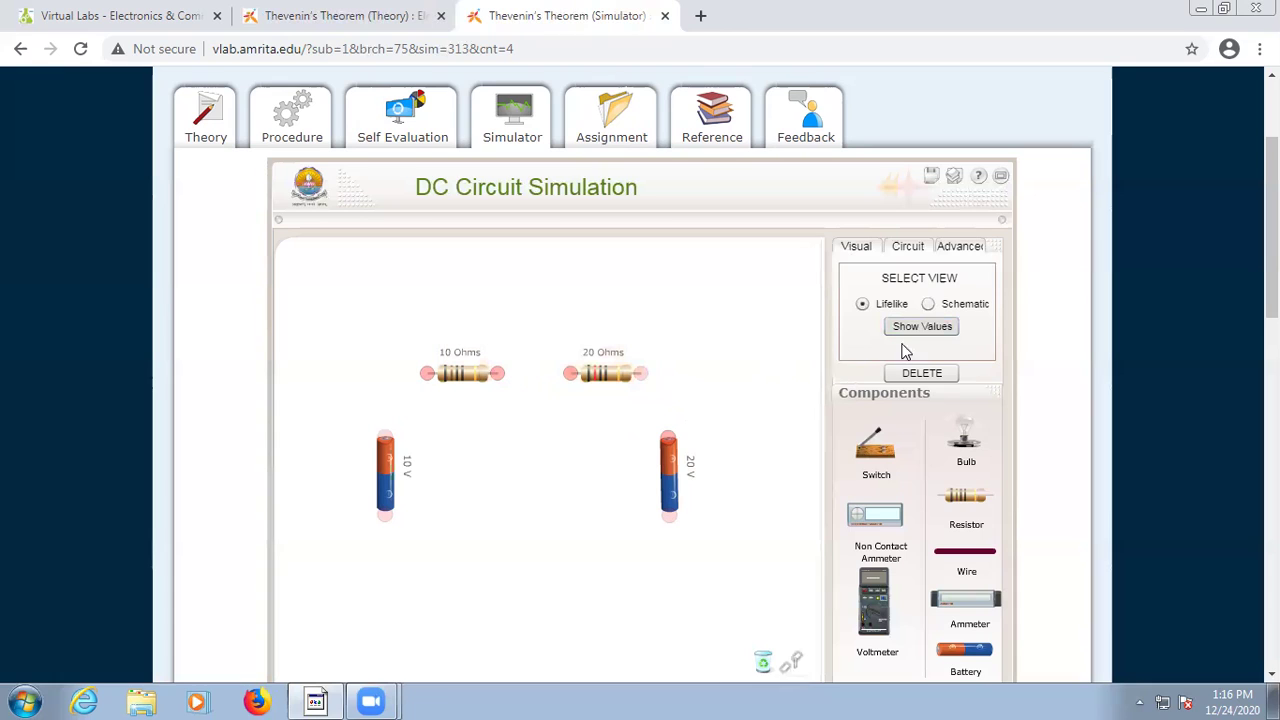
{"action": "left_click_drag", "start_coordinate": [594, 380], "coordinate": [592, 378]}
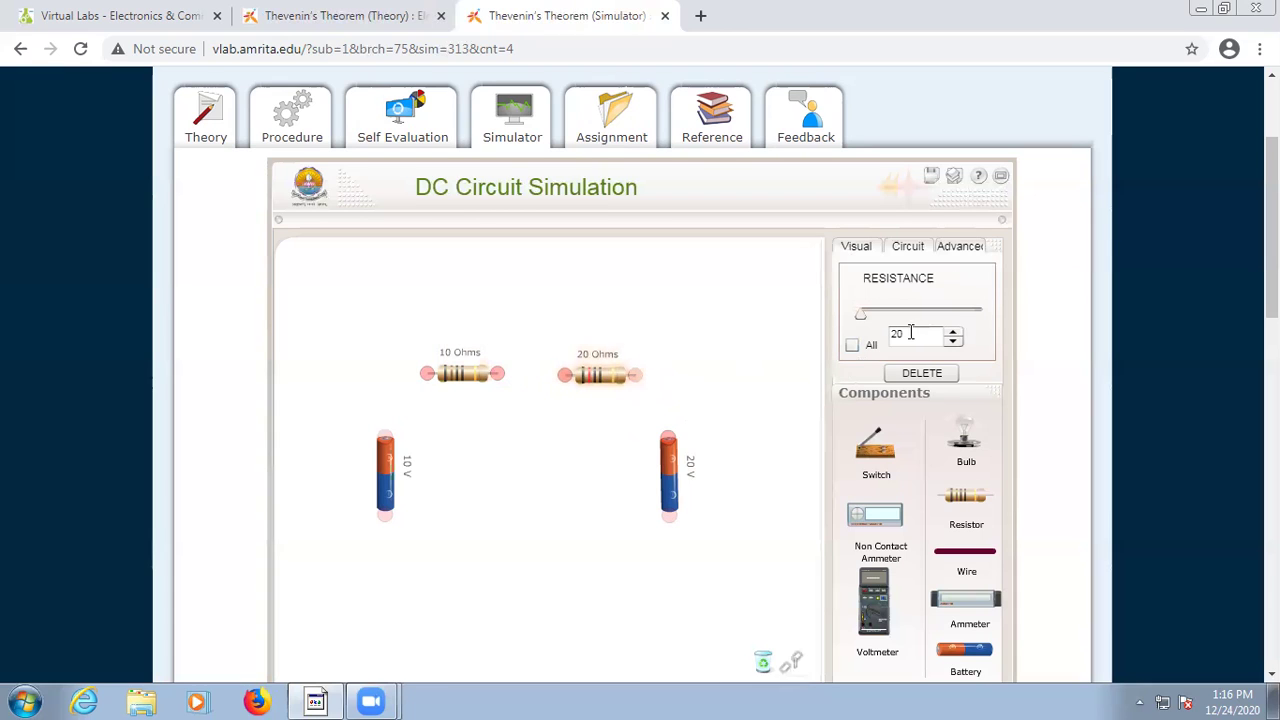
- Check the theory page's example, then add an upright 40 Ω resistor between the batteries
{"action": "left_click", "coordinate": [674, 343]}
{"action": "left_click", "coordinate": [330, 12]}
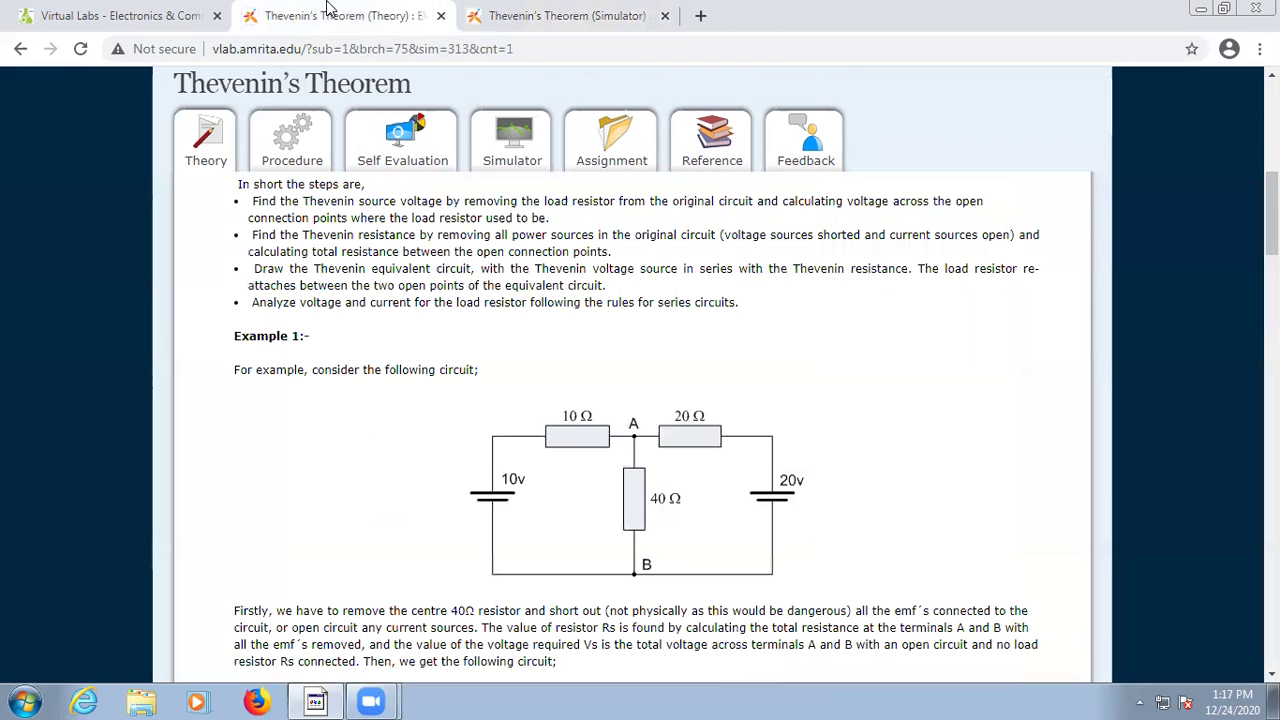
{"action": "left_click", "coordinate": [534, 13]}
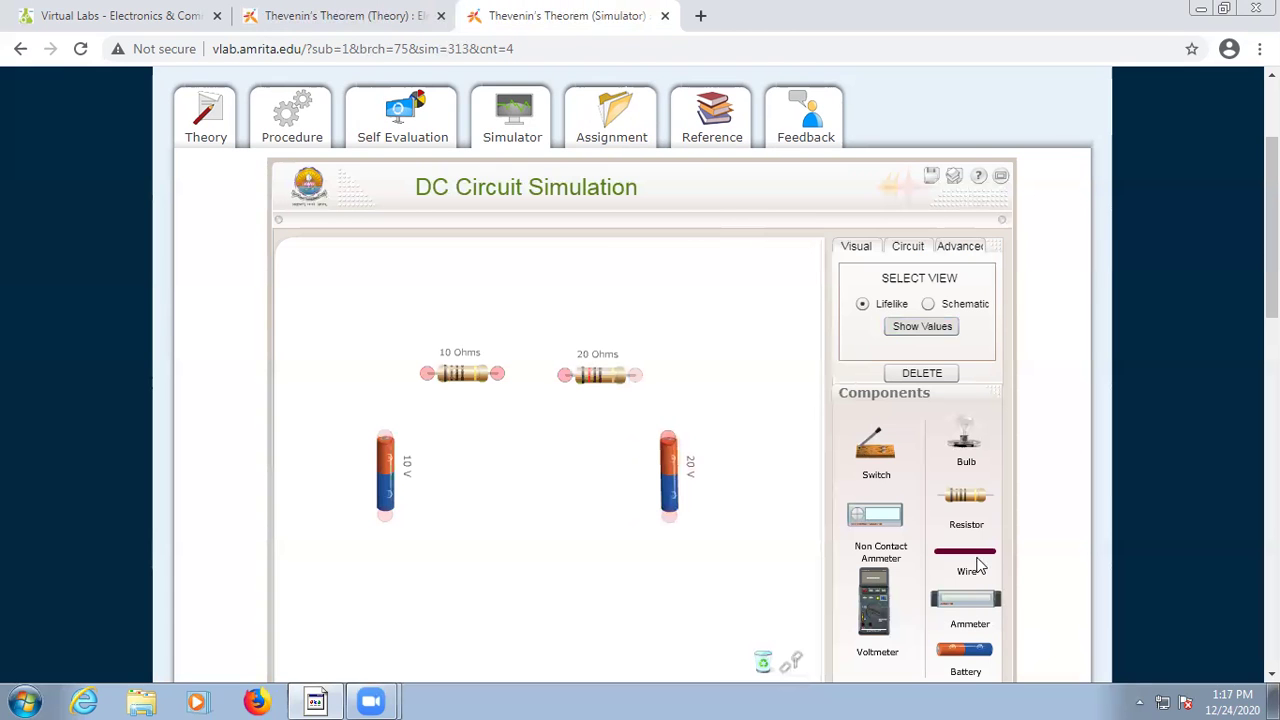
{"action": "left_click_drag", "start_coordinate": [966, 500], "coordinate": [543, 523]}
{"action": "left_click", "coordinate": [557, 551]}
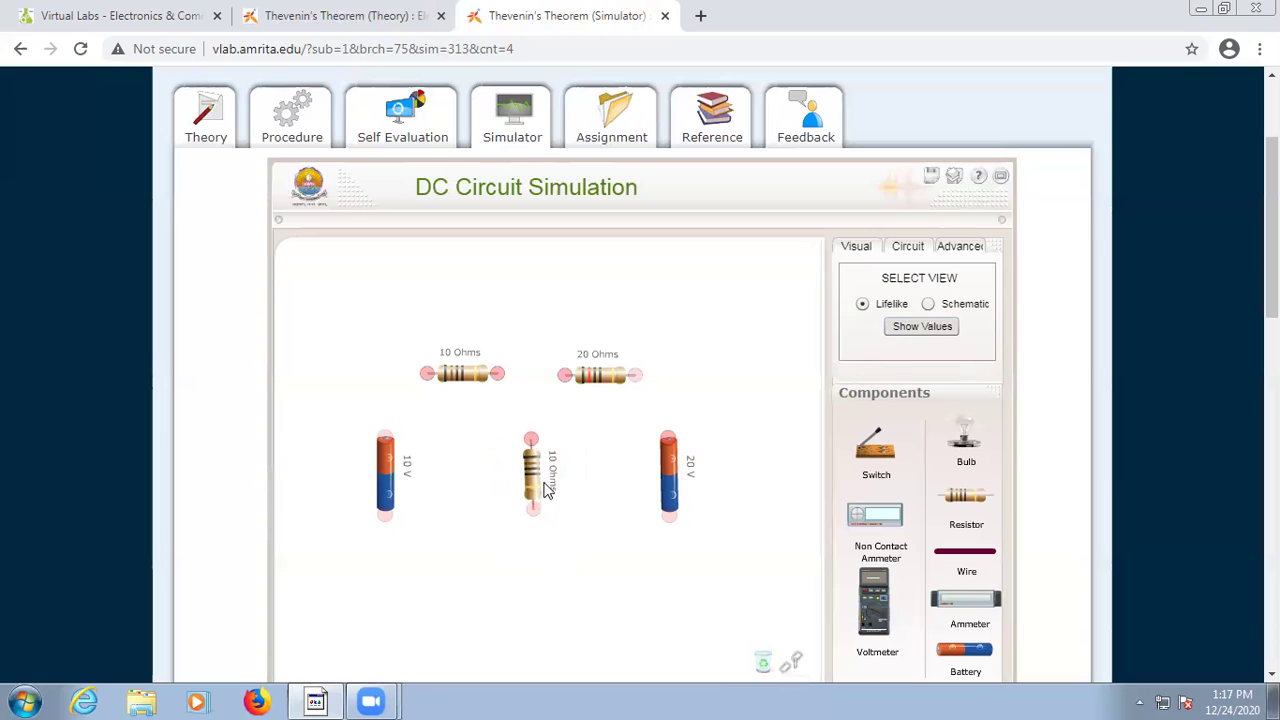
{"action": "left_click", "coordinate": [536, 483]}
{"action": "left_click_drag", "start_coordinate": [937, 342], "coordinate": [861, 336]}
{"action": "type", "text": "40"}
{"action": "left_click", "coordinate": [610, 598]}
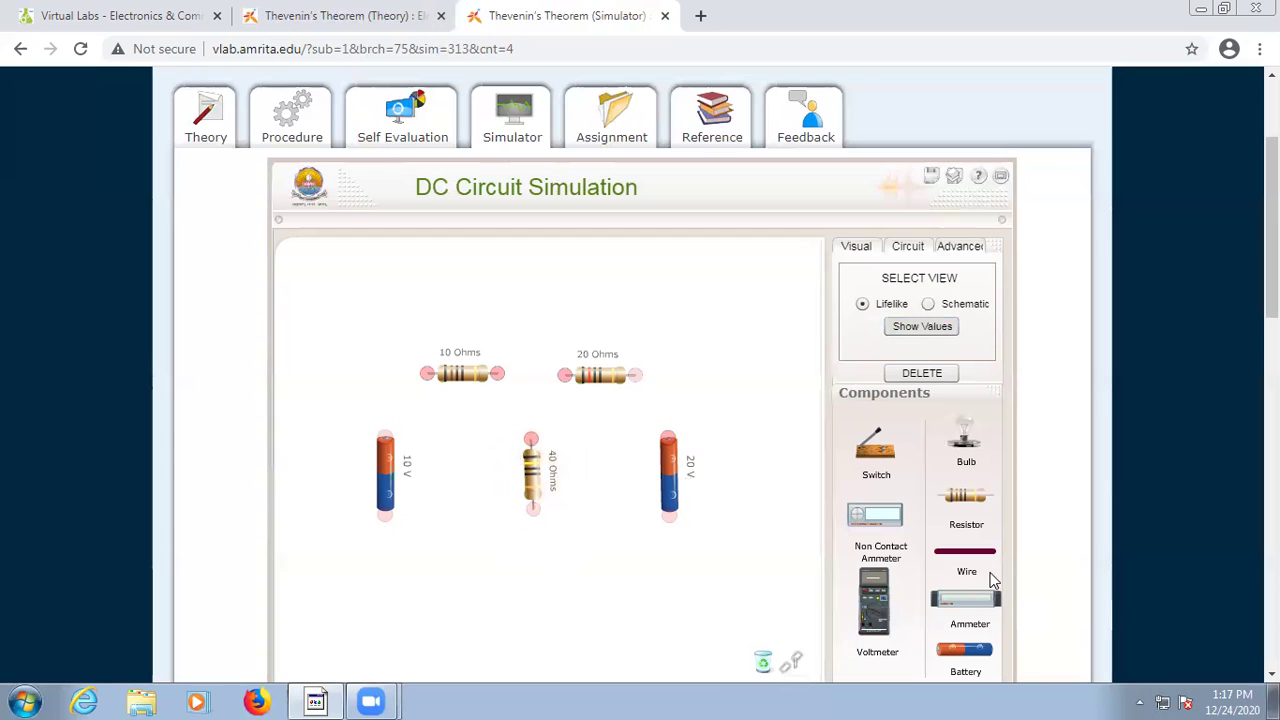
{"action": "scroll", "coordinate": [794, 466], "scroll_direction": "down", "scroll_amount": 2}
{"action": "scroll", "coordinate": [1003, 530], "scroll_direction": "up", "scroll_amount": 2}
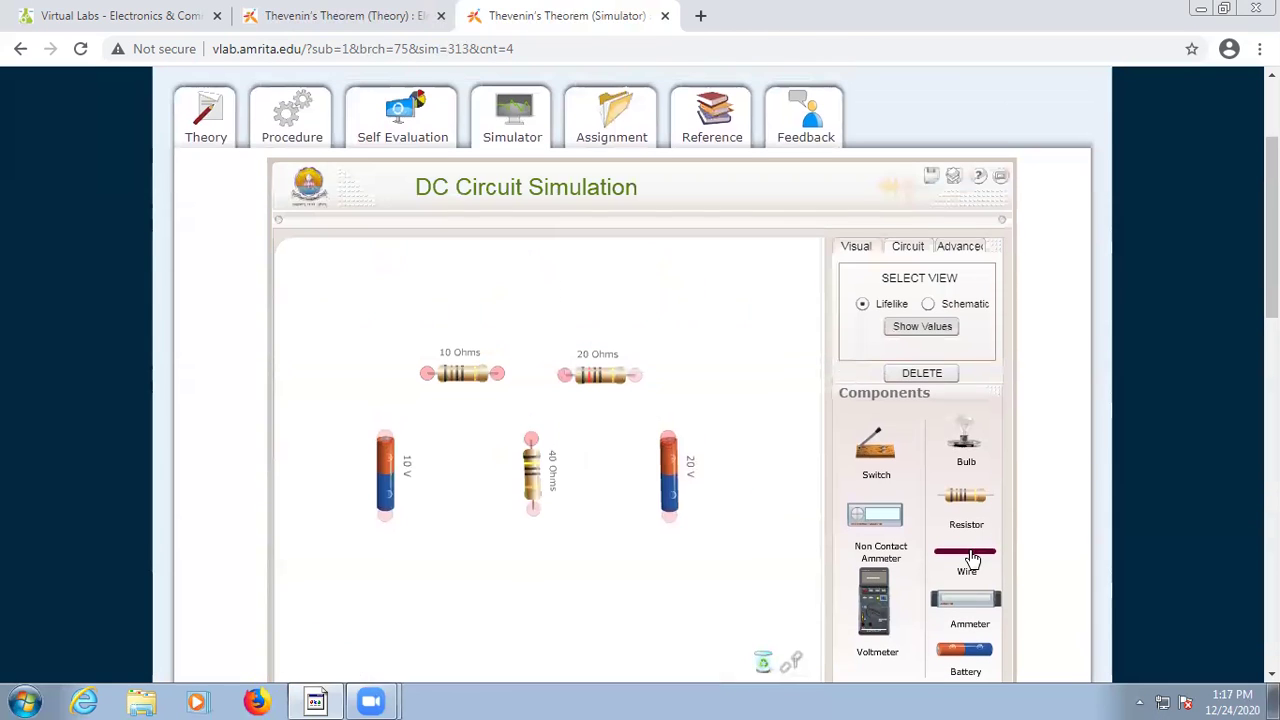
- Attach wires to the 10 V battery's bottom, running toward the 40 Ω resistor
{"action": "left_click_drag", "start_coordinate": [970, 562], "coordinate": [392, 532]}
{"action": "left_click_drag", "start_coordinate": [390, 530], "coordinate": [392, 528]}
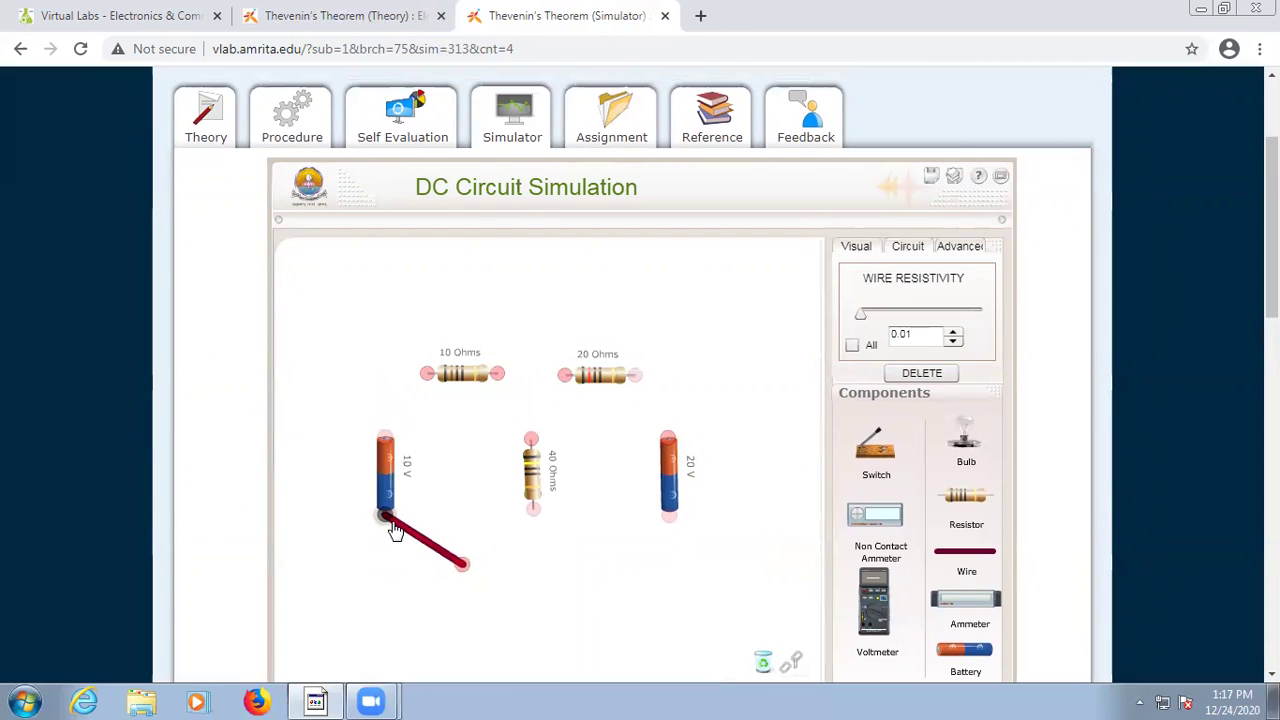
{"action": "left_click_drag", "start_coordinate": [463, 567], "coordinate": [388, 560]}
{"action": "left_click", "coordinate": [600, 562]}
{"action": "left_click_drag", "start_coordinate": [960, 563], "coordinate": [383, 570]}
{"action": "left_click_drag", "start_coordinate": [514, 560], "coordinate": [535, 562]}
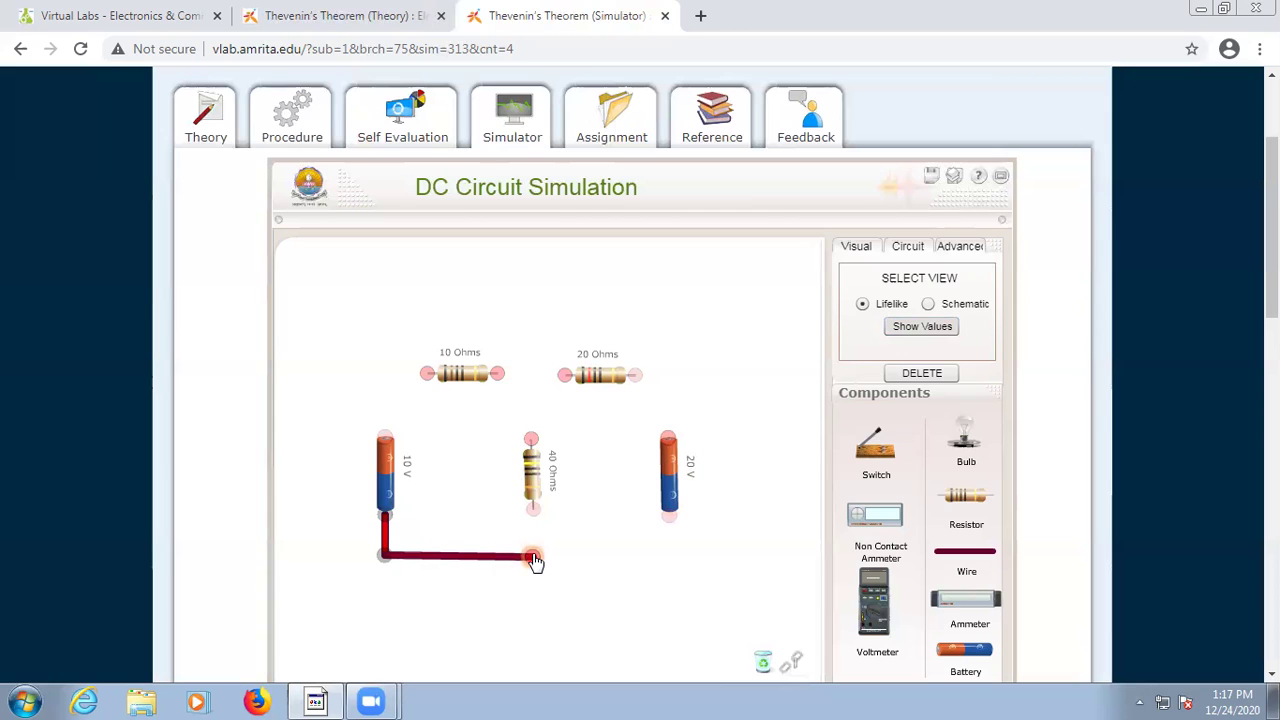
- Extend the bottom wire to the 20 V battery's bottom terminal
{"action": "left_click_drag", "start_coordinate": [966, 556], "coordinate": [668, 516]}
{"action": "left_click", "coordinate": [597, 543]}
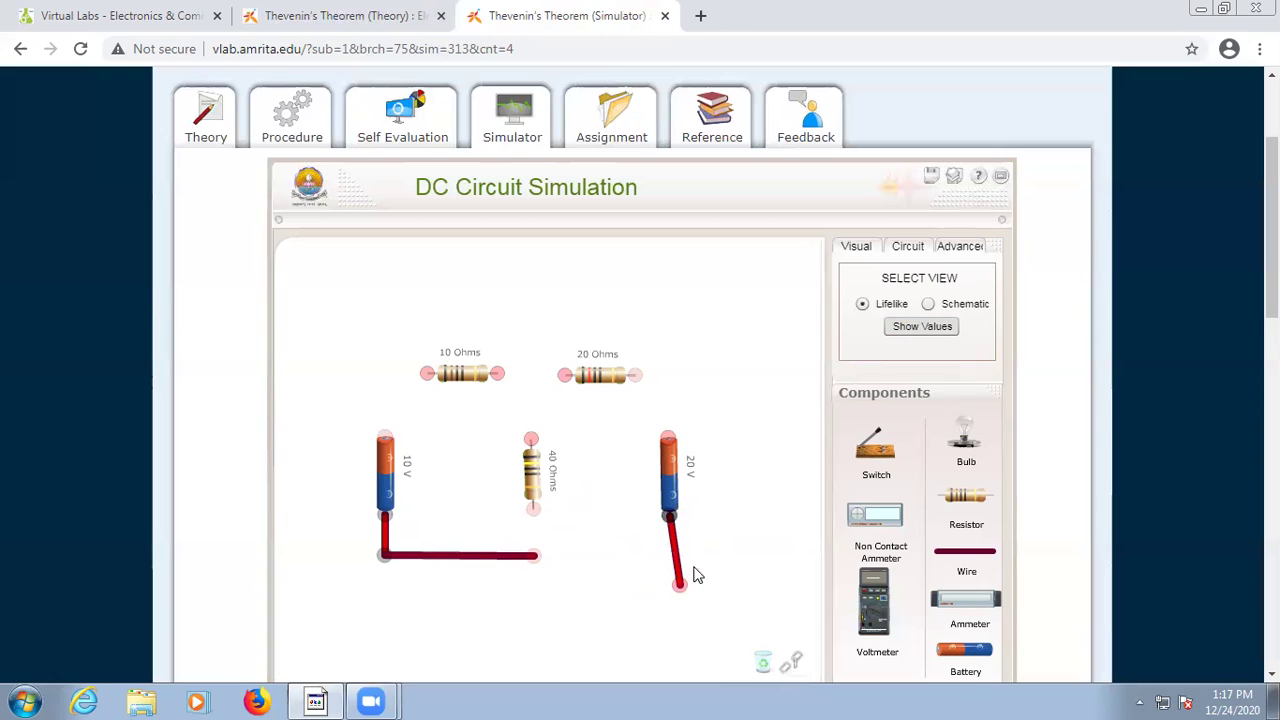
{"action": "left_click_drag", "start_coordinate": [684, 595], "coordinate": [677, 563]}
{"action": "left_click_drag", "start_coordinate": [954, 565], "coordinate": [527, 566]}
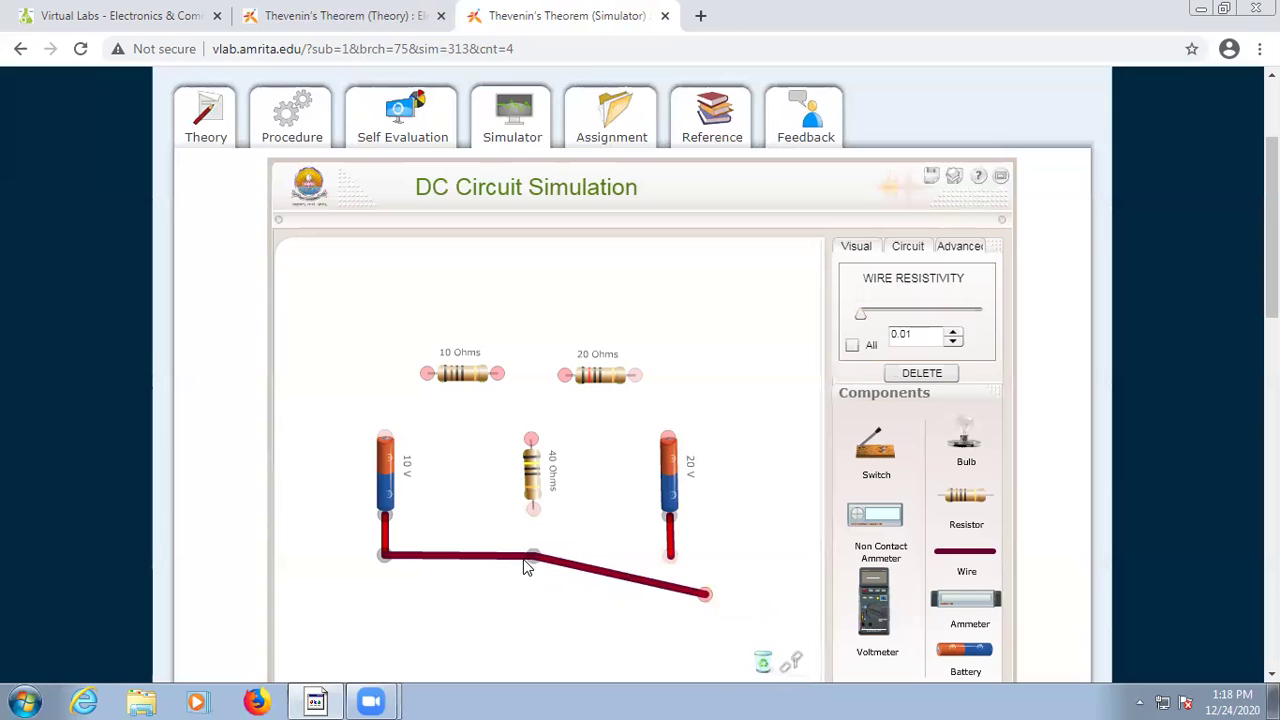
{"action": "left_click_drag", "start_coordinate": [705, 600], "coordinate": [675, 560]}
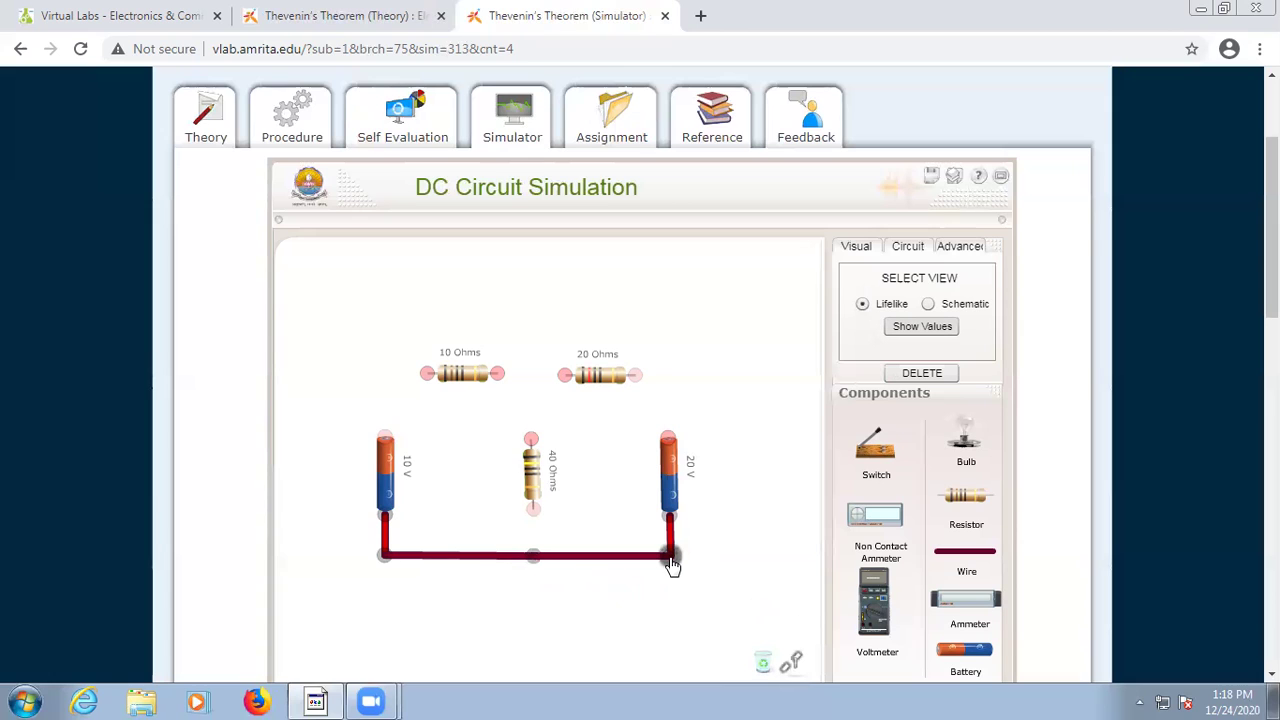
{"action": "left_click", "coordinate": [673, 560]}
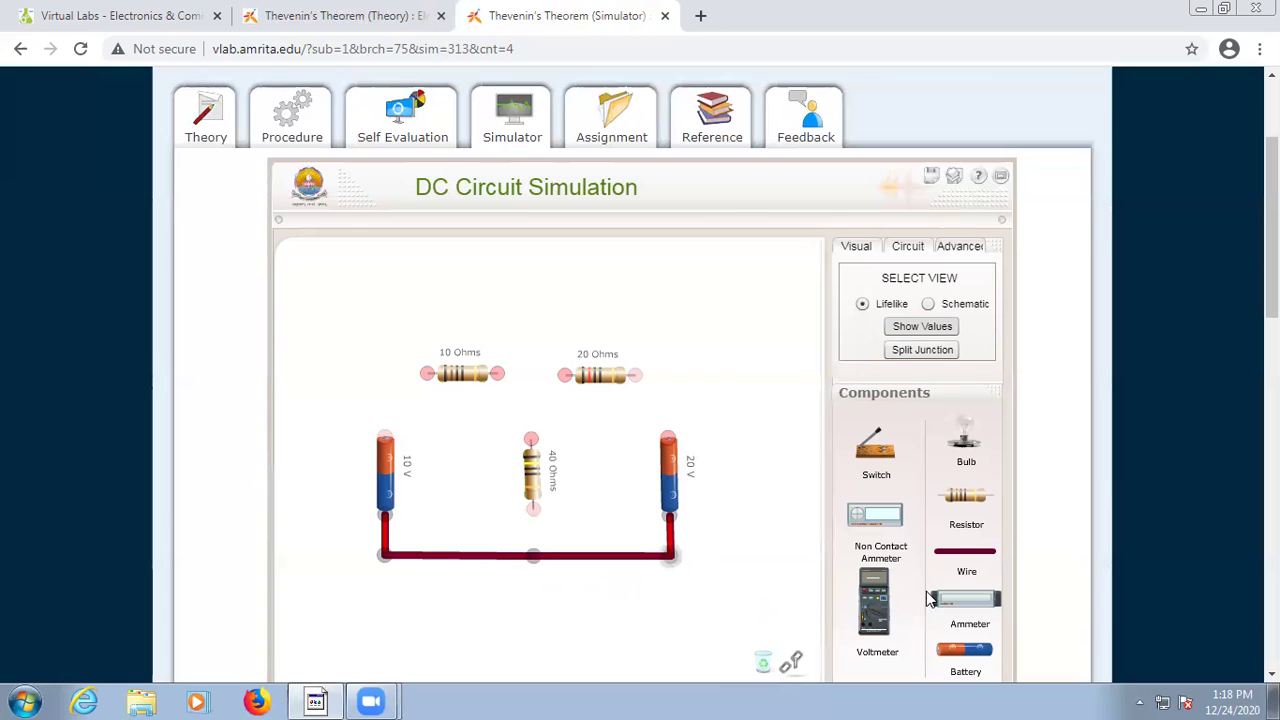
- Wire the 40 Ω resistor to the bottom rail, and the 20 Ω resistor's right end to the 20 V battery
{"action": "left_click_drag", "start_coordinate": [983, 563], "coordinate": [533, 521]}
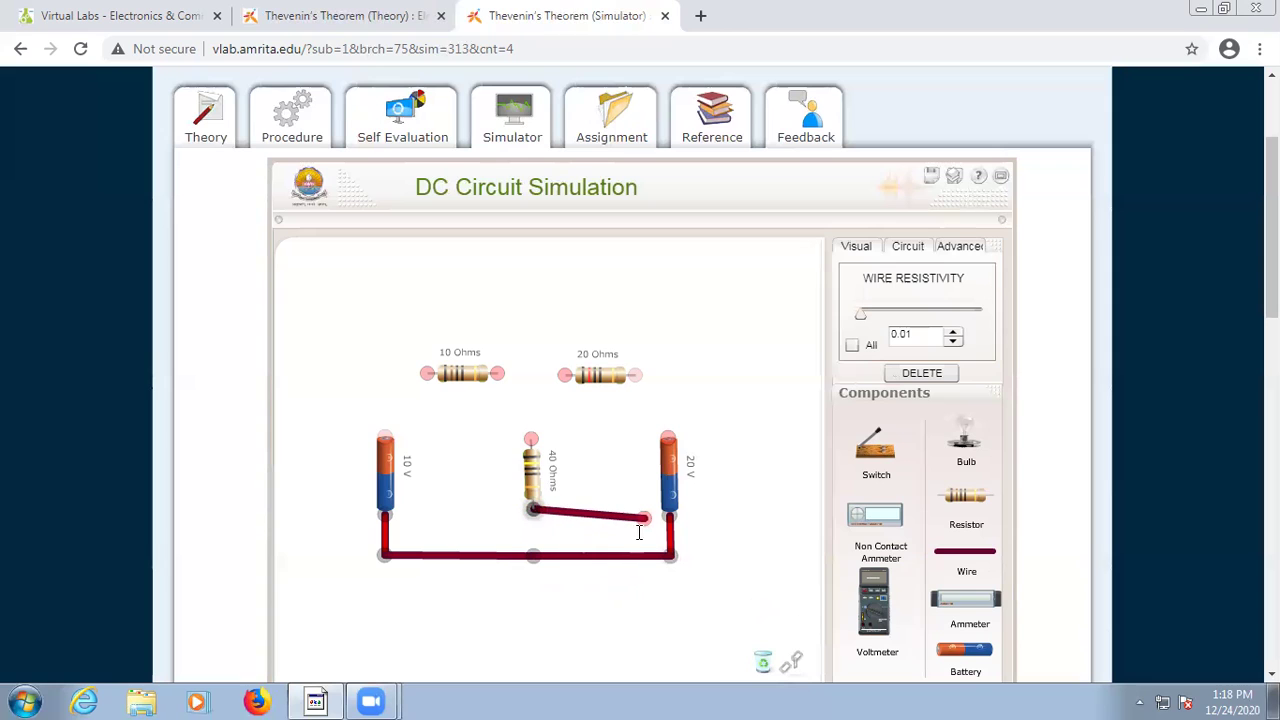
{"action": "left_click_drag", "start_coordinate": [652, 524], "coordinate": [533, 556]}
{"action": "left_click_drag", "start_coordinate": [960, 563], "coordinate": [636, 387]}
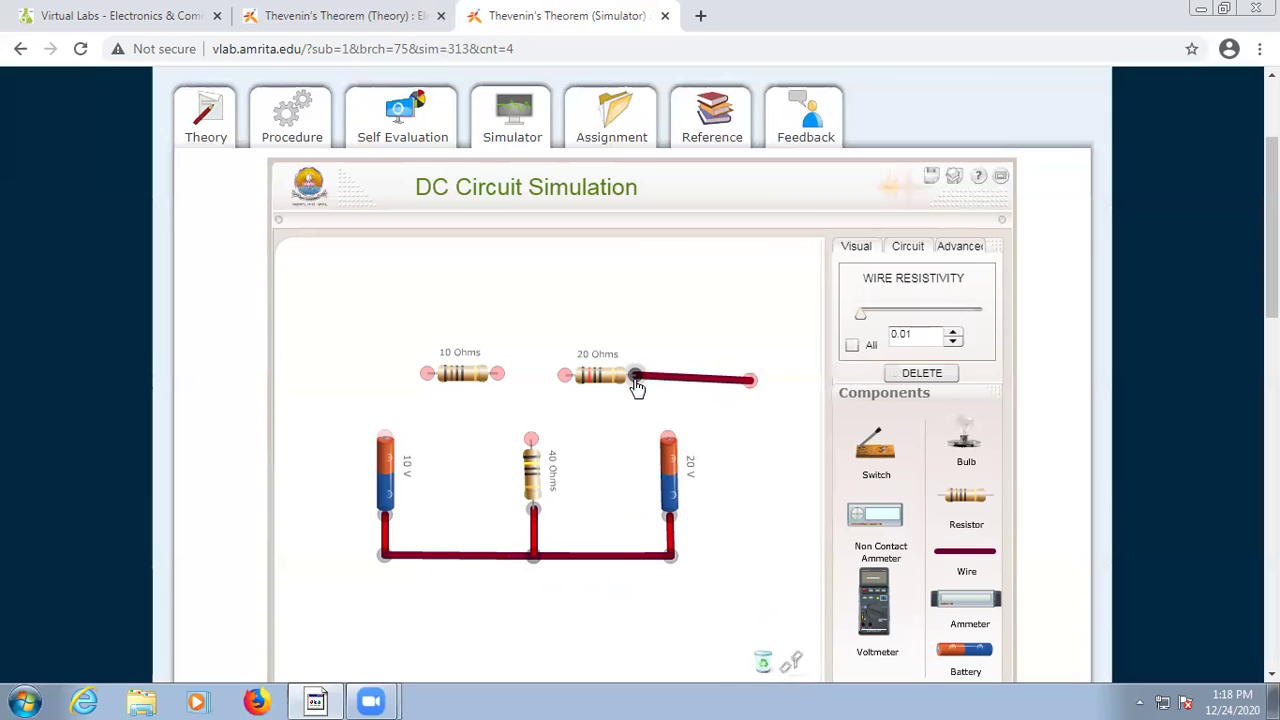
{"action": "left_click_drag", "start_coordinate": [750, 393], "coordinate": [665, 385]}
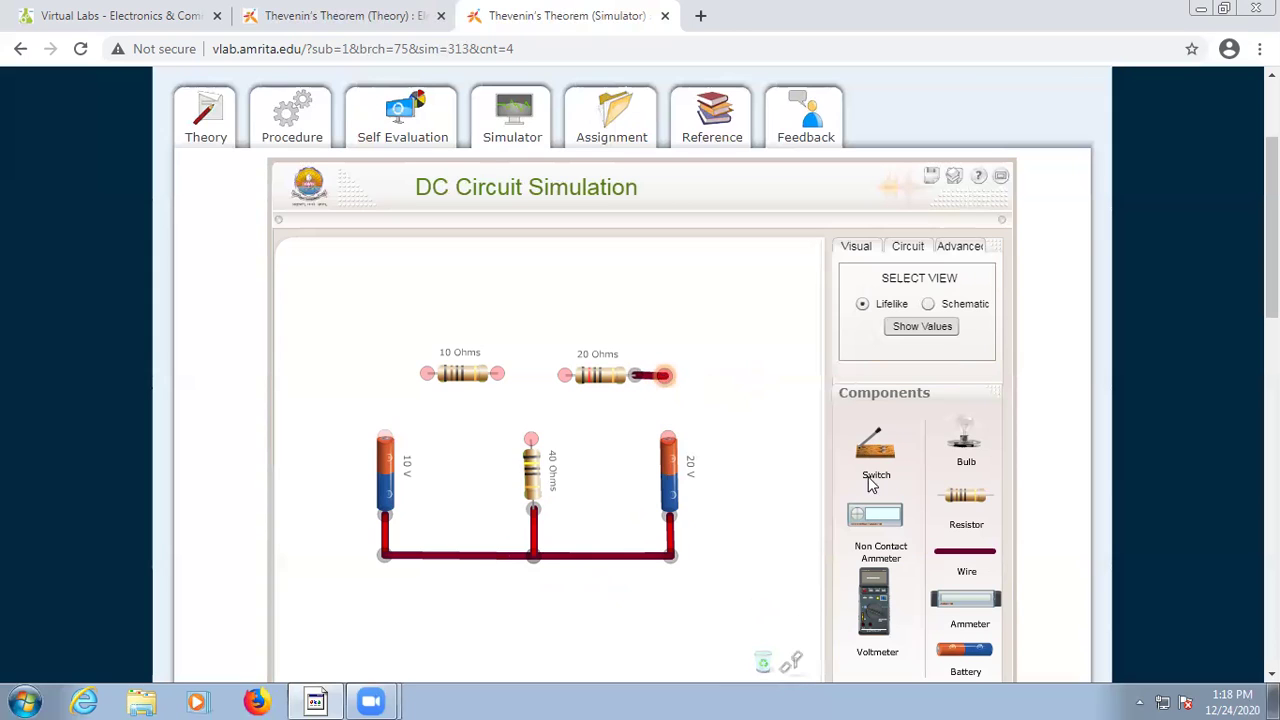
{"action": "left_click", "coordinate": [962, 545]}
{"action": "left_click_drag", "start_coordinate": [771, 400], "coordinate": [663, 385]}
{"action": "left_click_drag", "start_coordinate": [842, 392], "coordinate": [680, 465]}
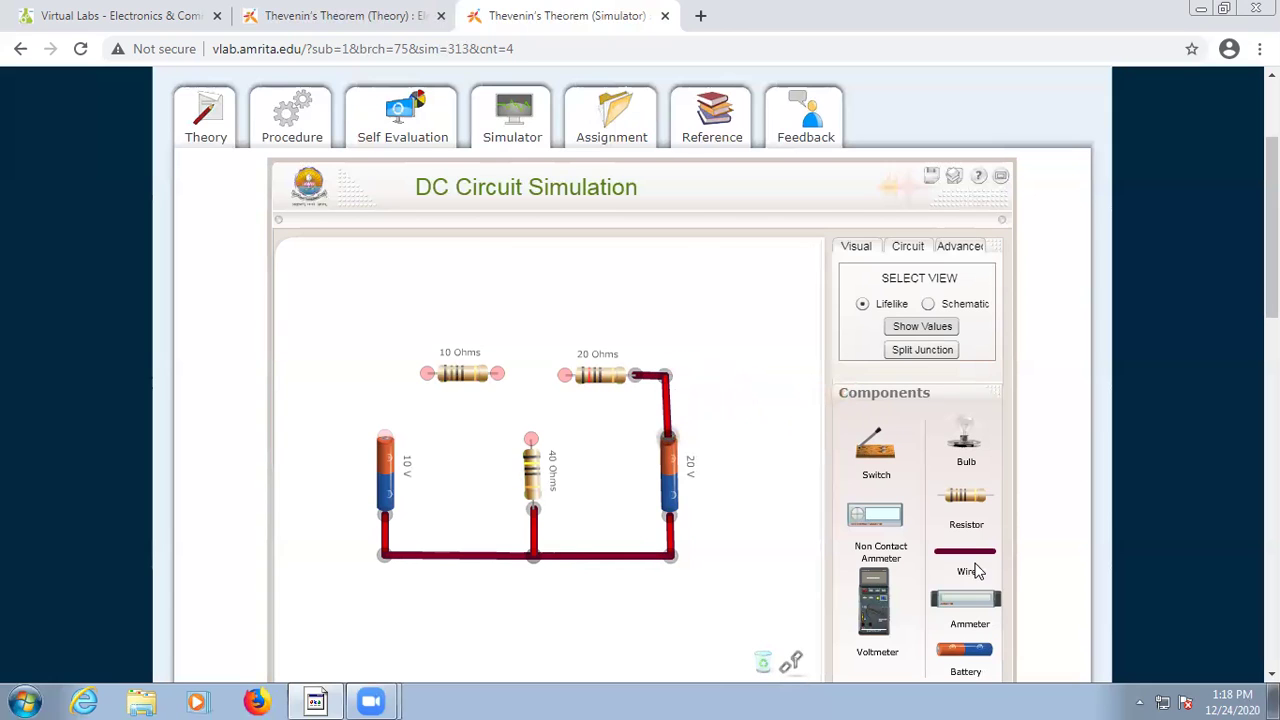
- Connect the 10 V battery's top to the 10 Ω resistor and run a wire toward the 20 Ω resistor
{"action": "left_click_drag", "start_coordinate": [973, 562], "coordinate": [384, 436]}
{"action": "left_click_drag", "start_coordinate": [575, 415], "coordinate": [388, 386]}
{"action": "left_click_drag", "start_coordinate": [964, 562], "coordinate": [385, 384]}
{"action": "left_click_drag", "start_coordinate": [443, 276], "coordinate": [423, 372]}
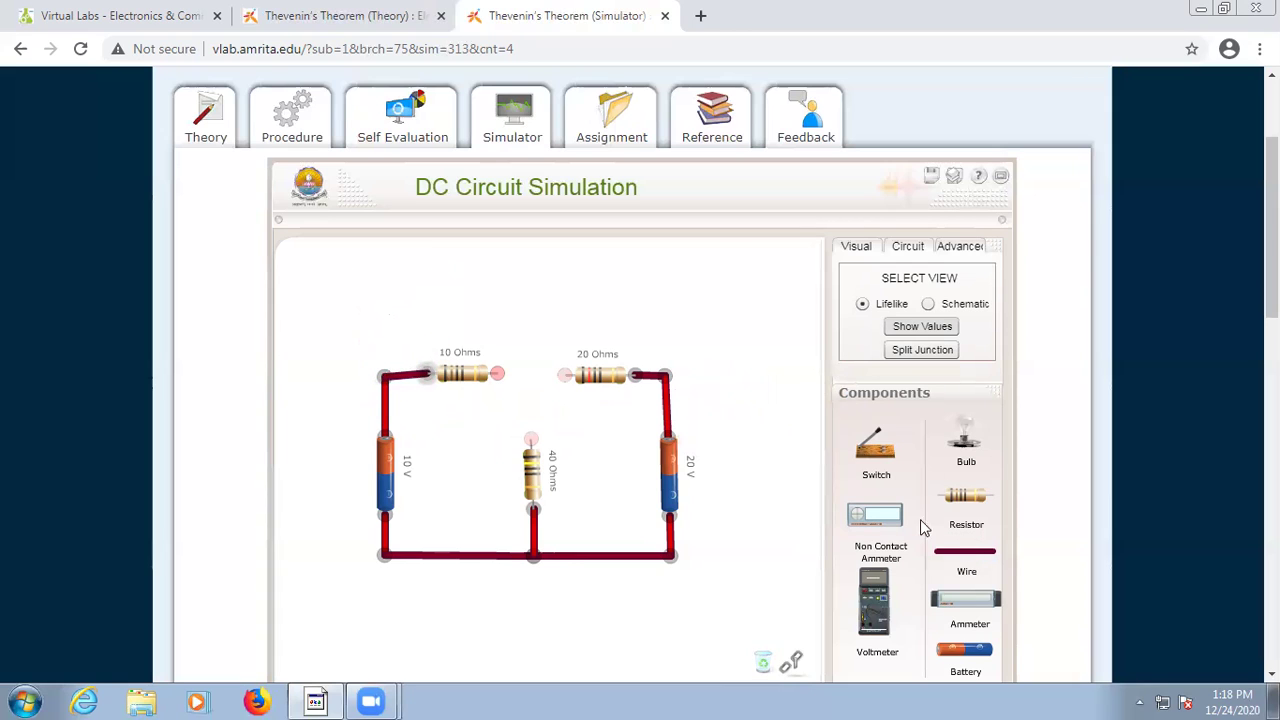
{"action": "left_click_drag", "start_coordinate": [982, 560], "coordinate": [502, 376]}
{"action": "left_click_drag", "start_coordinate": [733, 330], "coordinate": [567, 377]}
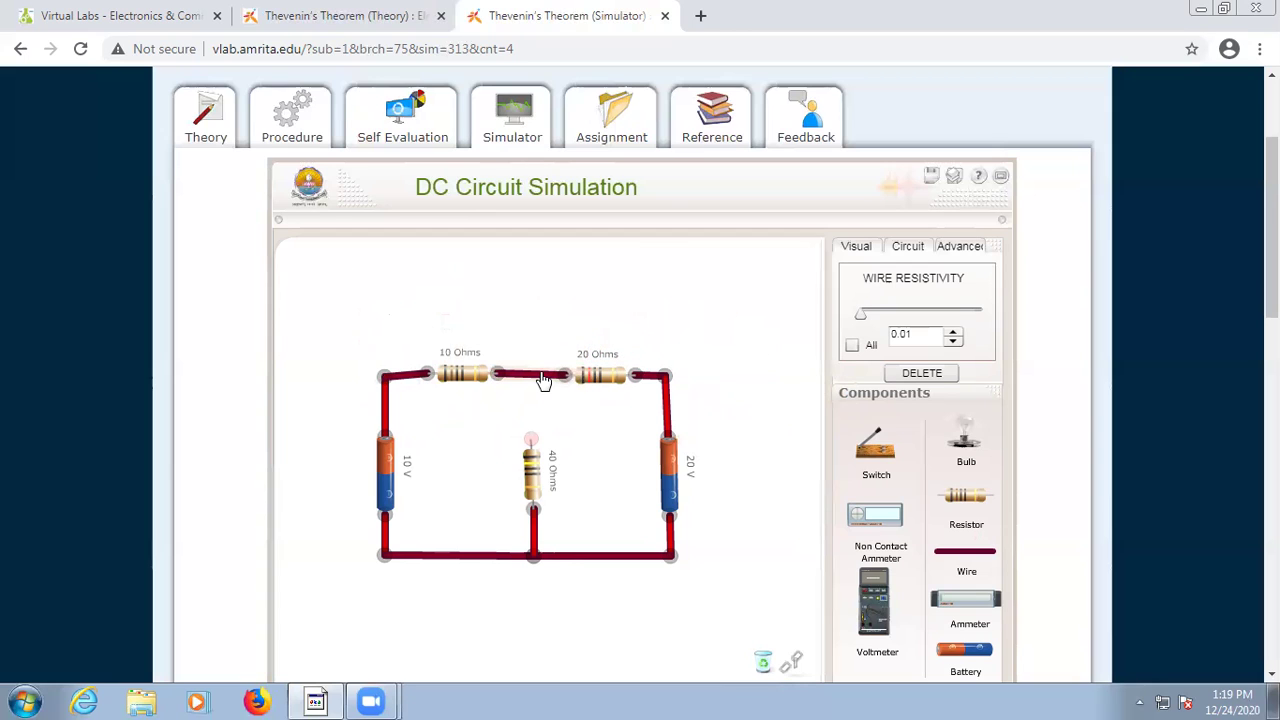
- Replace the faulty top wire with a new one joining the 10 Ω and 20 Ω resistors
{"action": "left_click", "coordinate": [918, 375]}
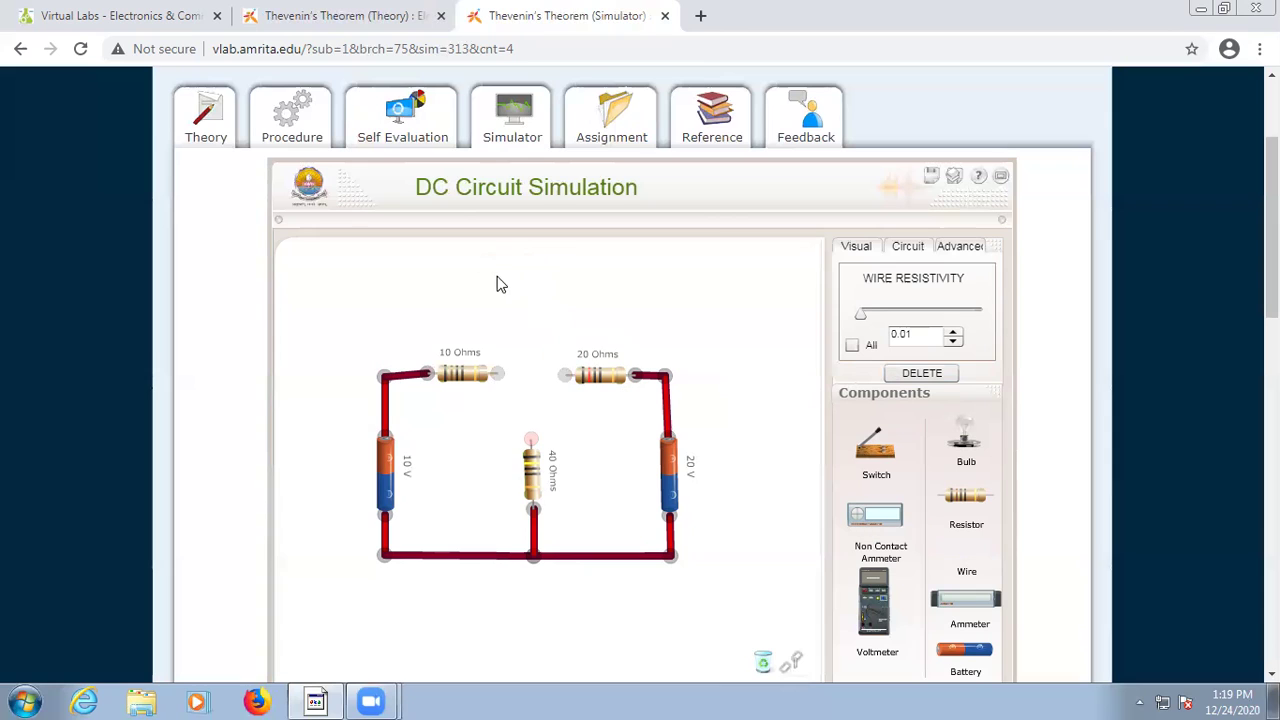
{"action": "left_click_drag", "start_coordinate": [972, 560], "coordinate": [528, 375]}
{"action": "left_click", "coordinate": [783, 470]}
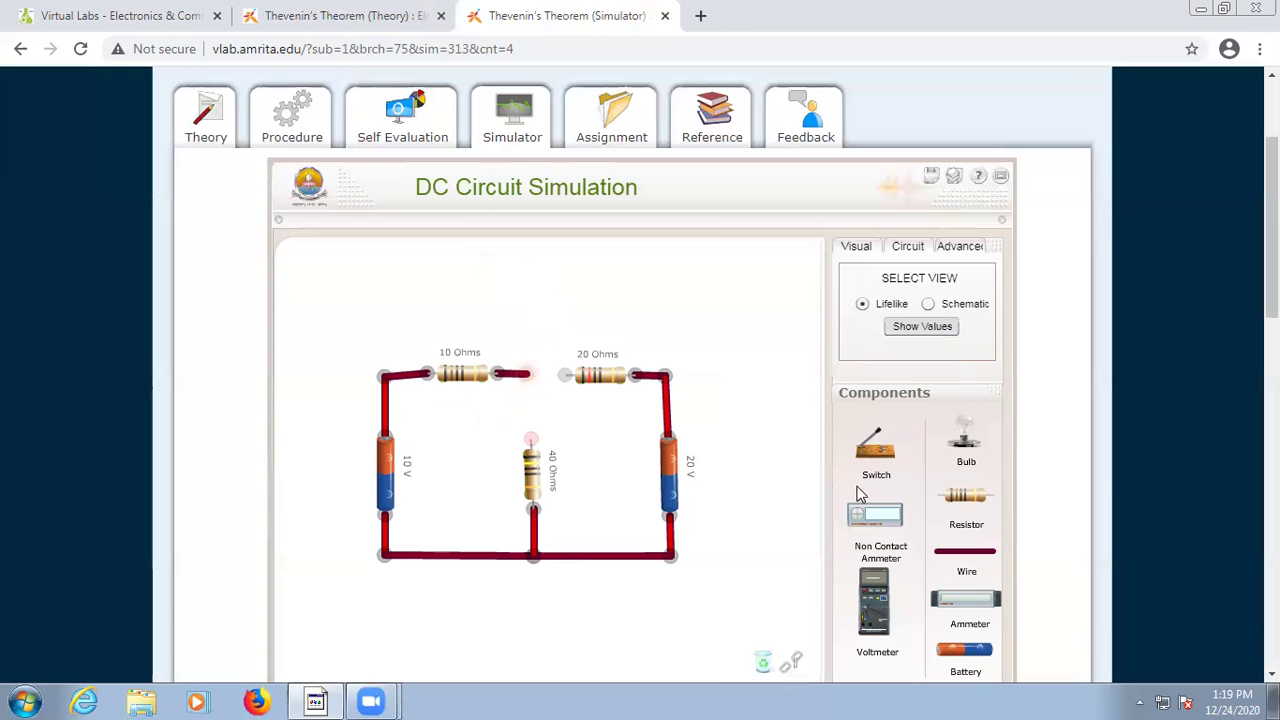
{"action": "left_click_drag", "start_coordinate": [972, 563], "coordinate": [528, 373]}
{"action": "left_click", "coordinate": [605, 330]}
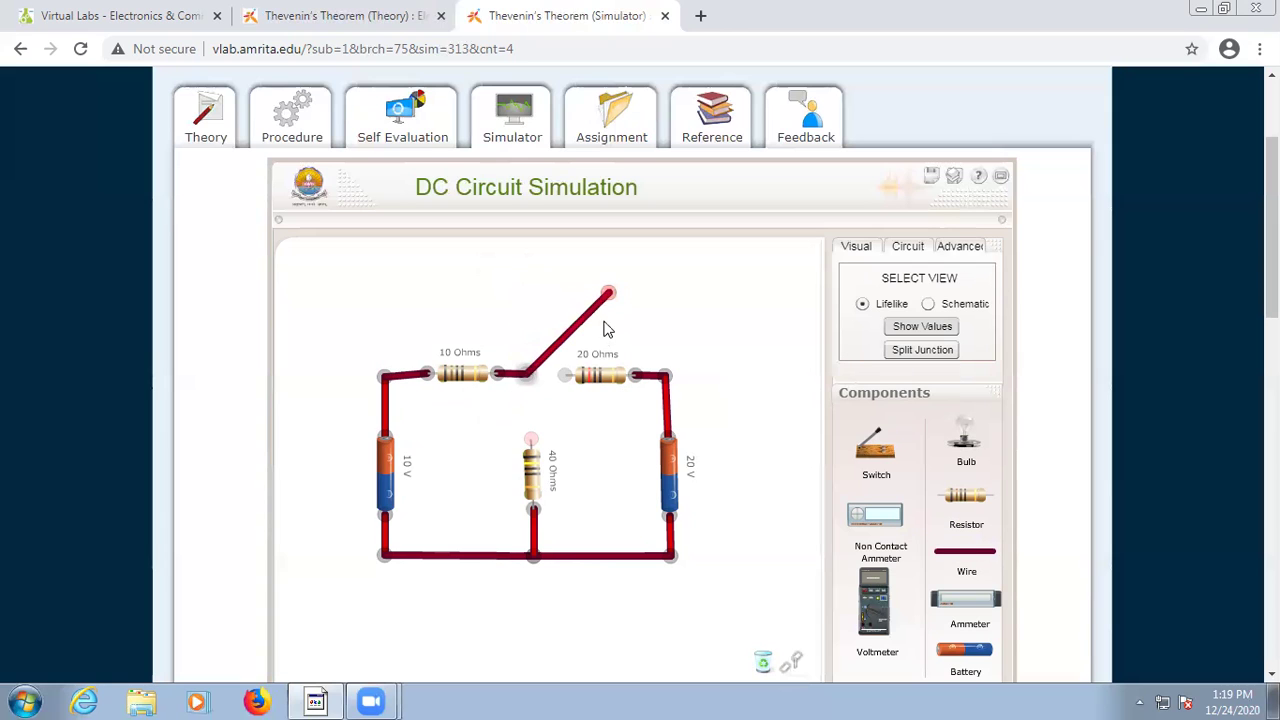
{"action": "left_click_drag", "start_coordinate": [610, 295], "coordinate": [564, 377]}
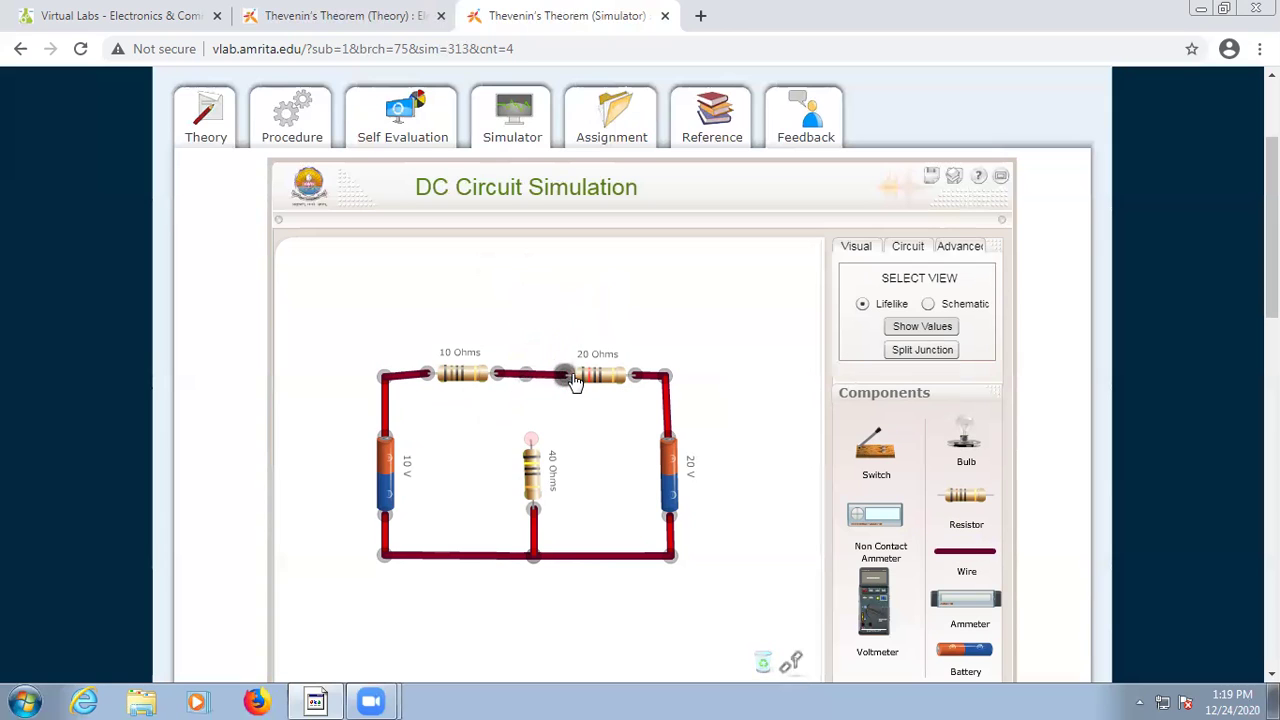
- Bridge the gap to the 20 Ω resistor, delete the stray wire and straighten the top junction
{"action": "left_click_drag", "start_coordinate": [960, 558], "coordinate": [525, 373]}
{"action": "left_click", "coordinate": [787, 327]}
{"action": "left_click_drag", "start_coordinate": [766, 298], "coordinate": [665, 376]}
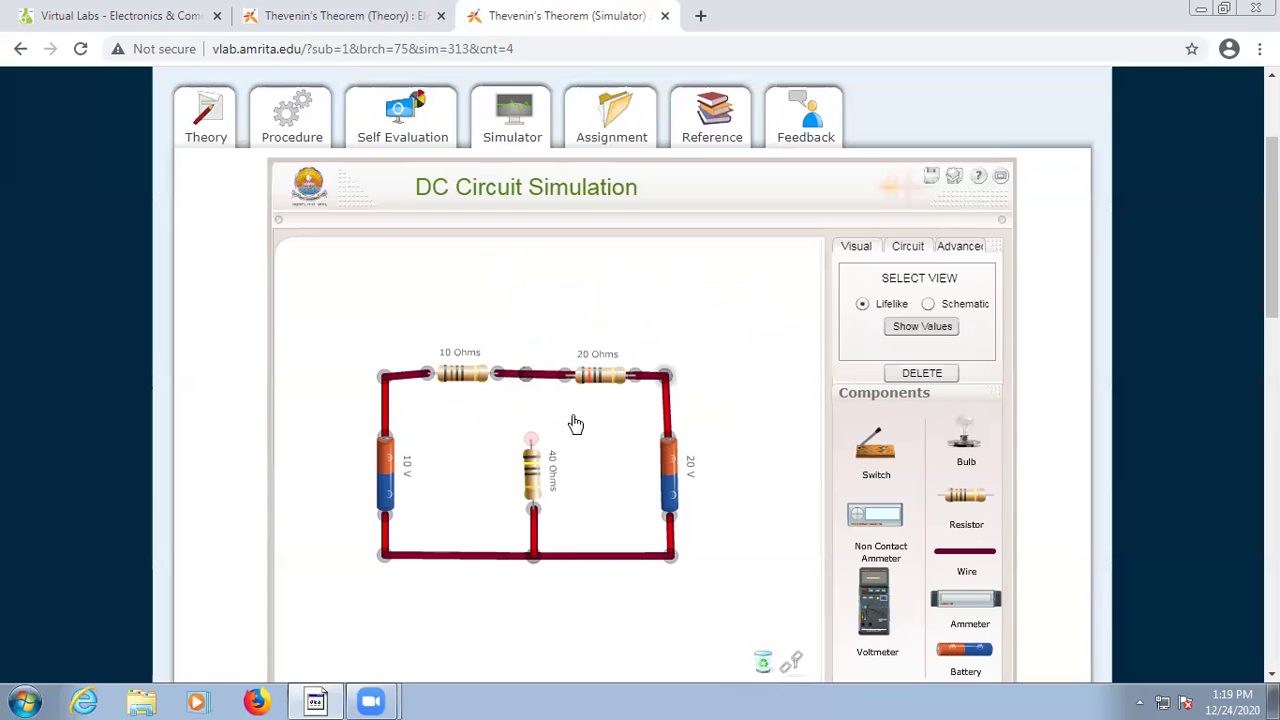
{"action": "left_click_drag", "start_coordinate": [523, 380], "coordinate": [554, 323]}
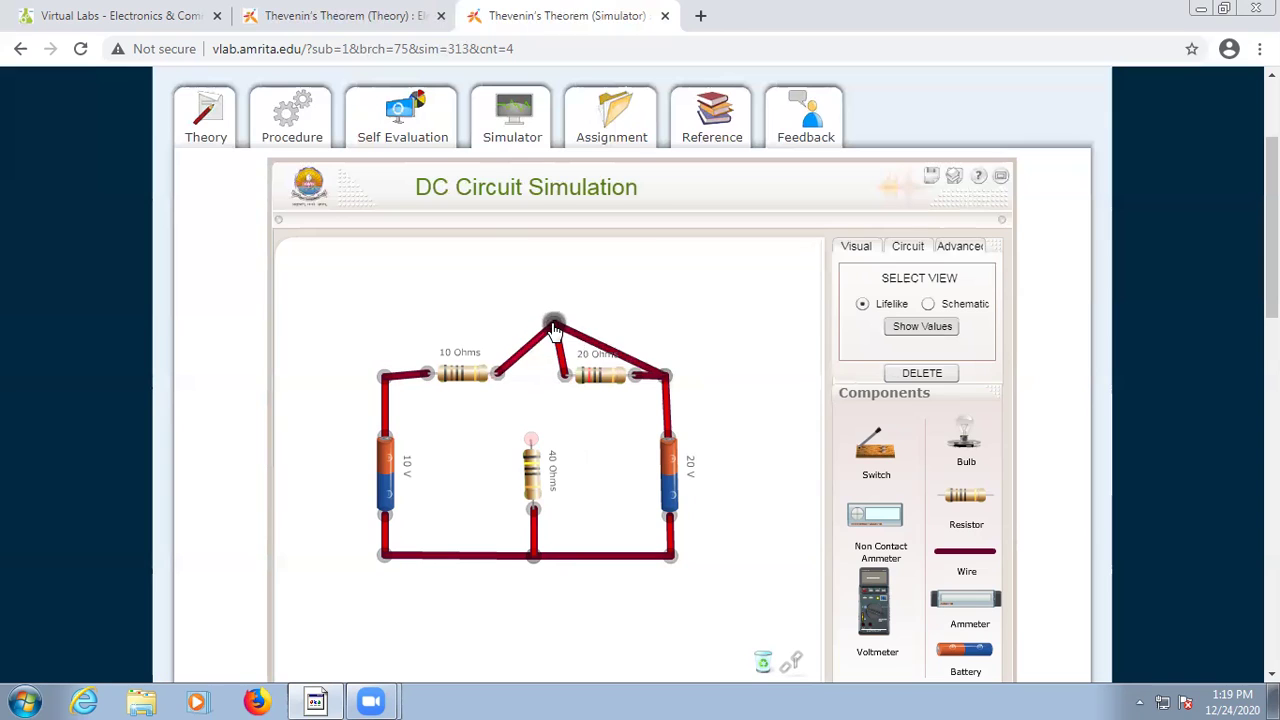
{"action": "left_click", "coordinate": [645, 366]}
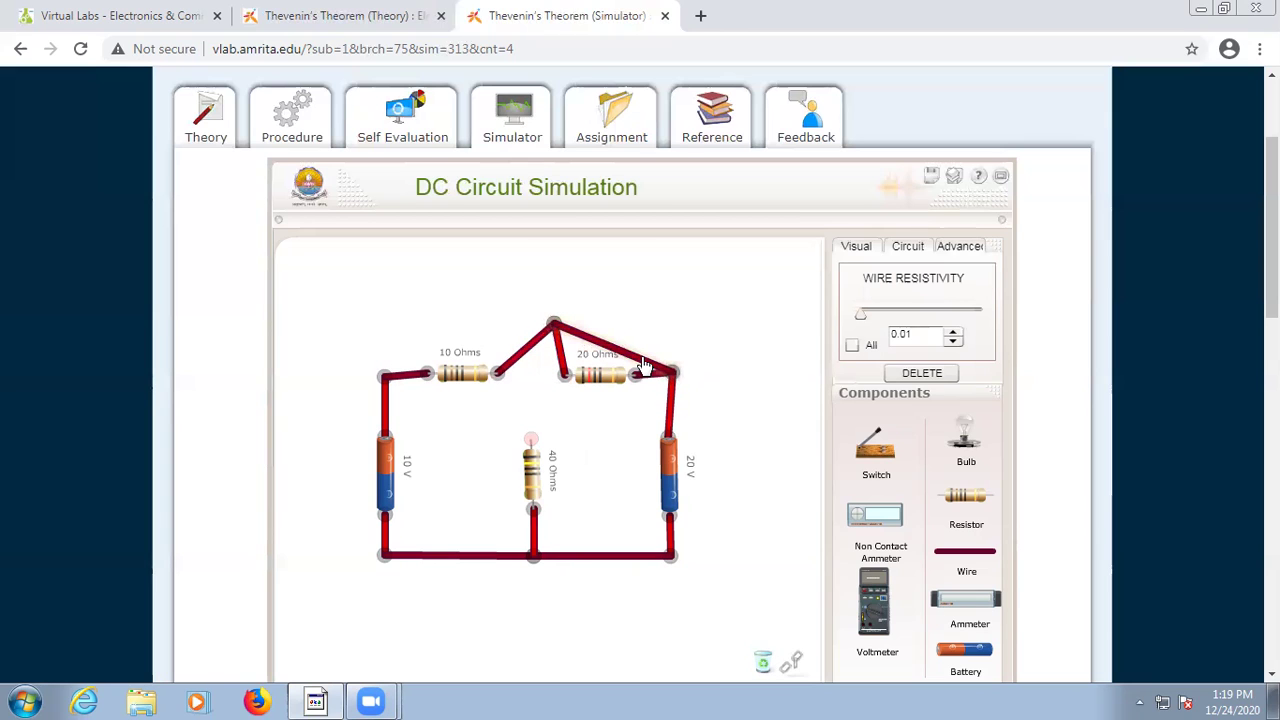
{"action": "left_click", "coordinate": [924, 374]}
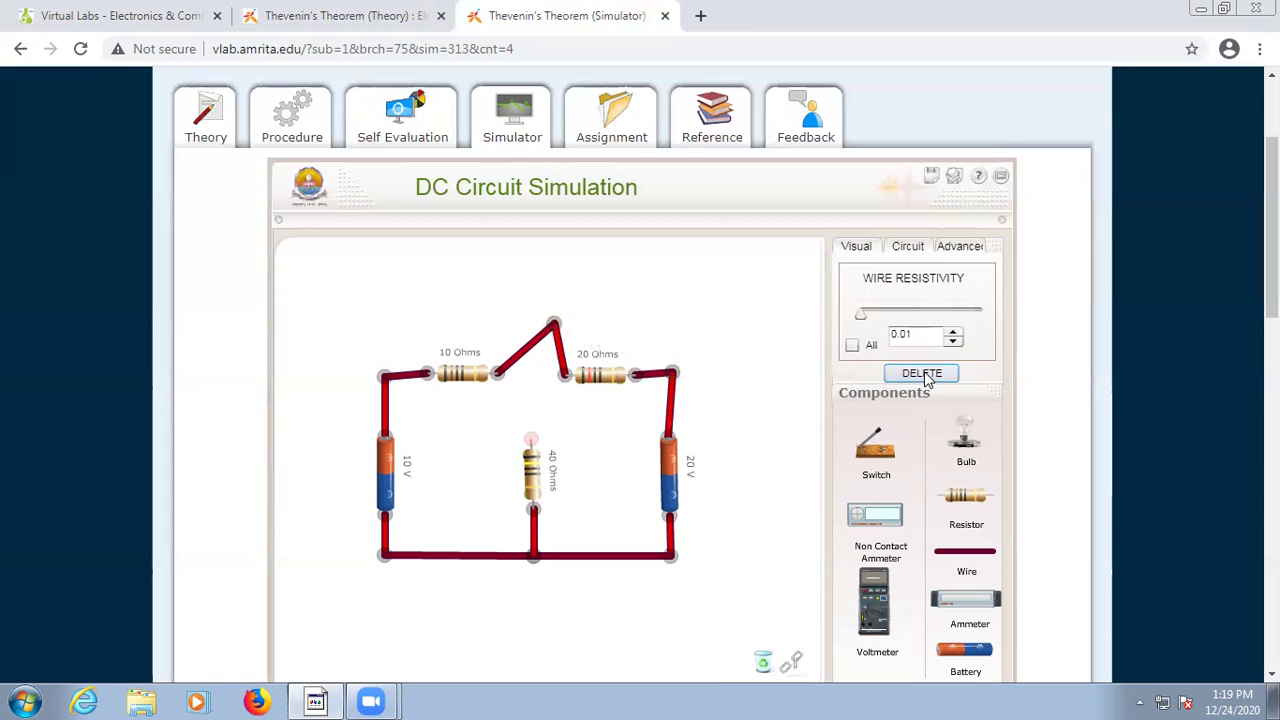
{"action": "left_click", "coordinate": [529, 371]}
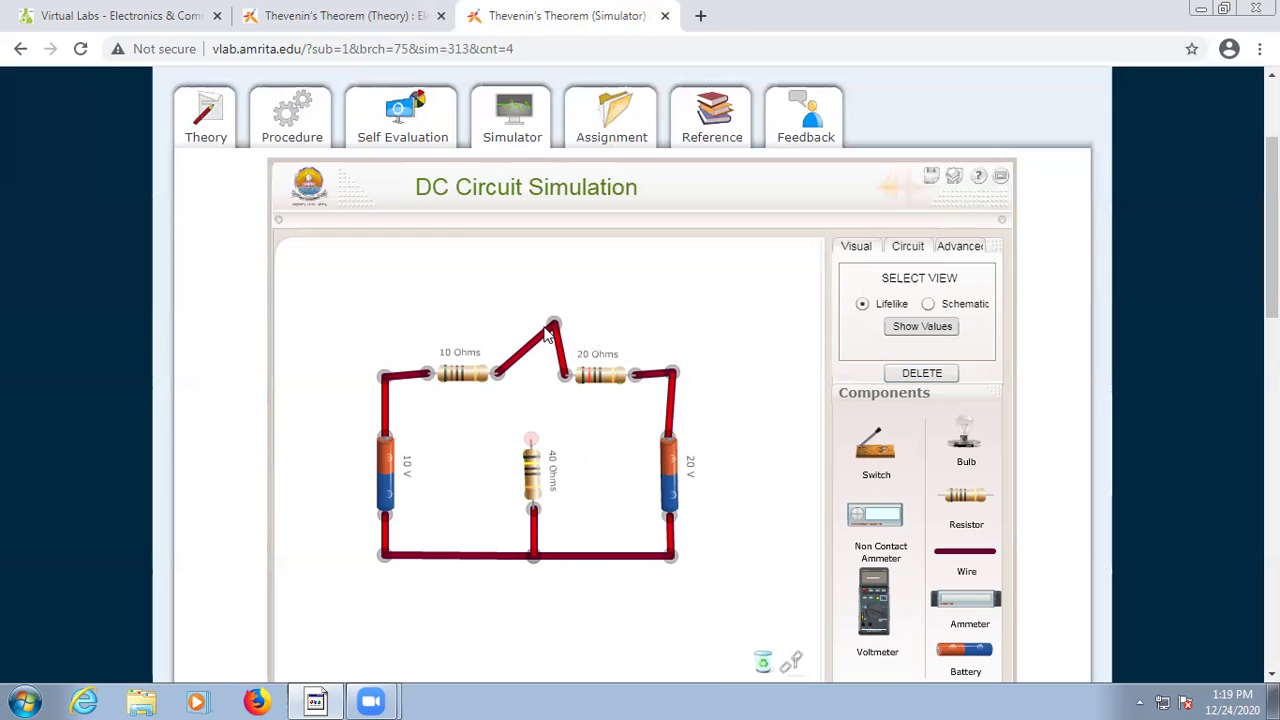
{"action": "left_click_drag", "start_coordinate": [553, 324], "coordinate": [532, 379]}
- Wire the 40 Ω resistor's top to the top junction
{"action": "left_click_drag", "start_coordinate": [968, 560], "coordinate": [531, 440]}
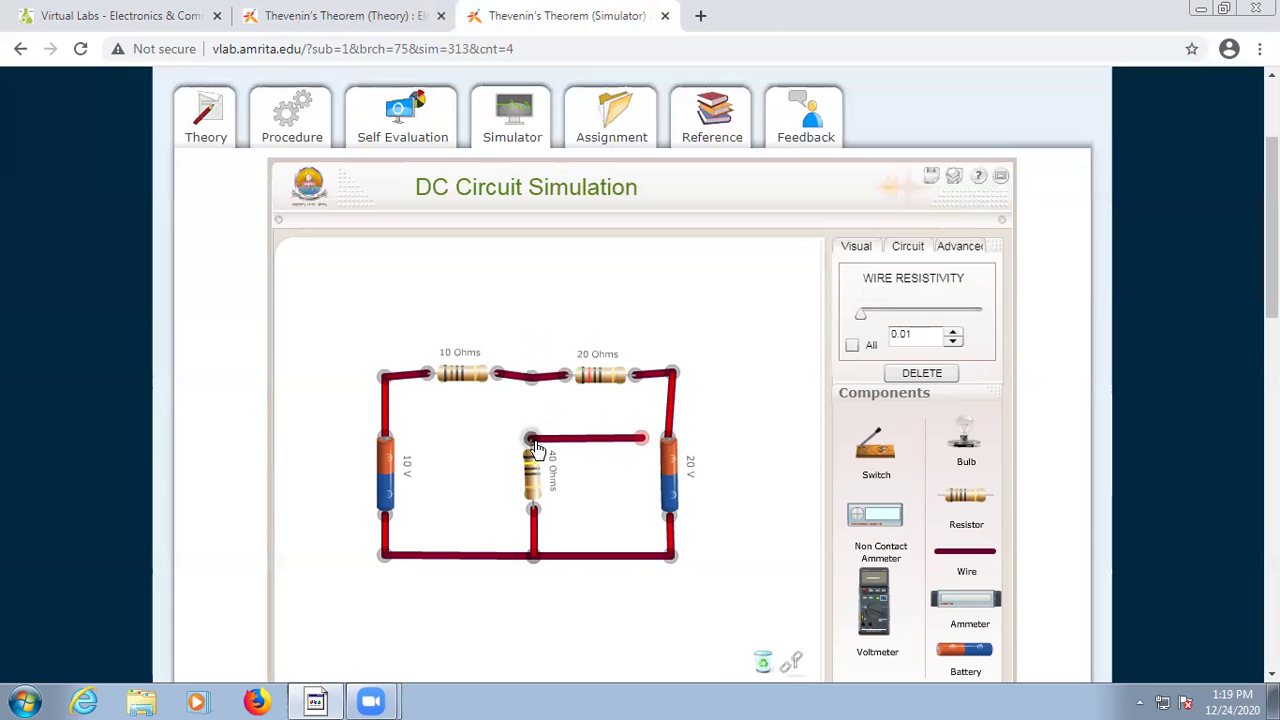
{"action": "left_click_drag", "start_coordinate": [640, 440], "coordinate": [531, 377]}
{"action": "left_click", "coordinate": [697, 415]}
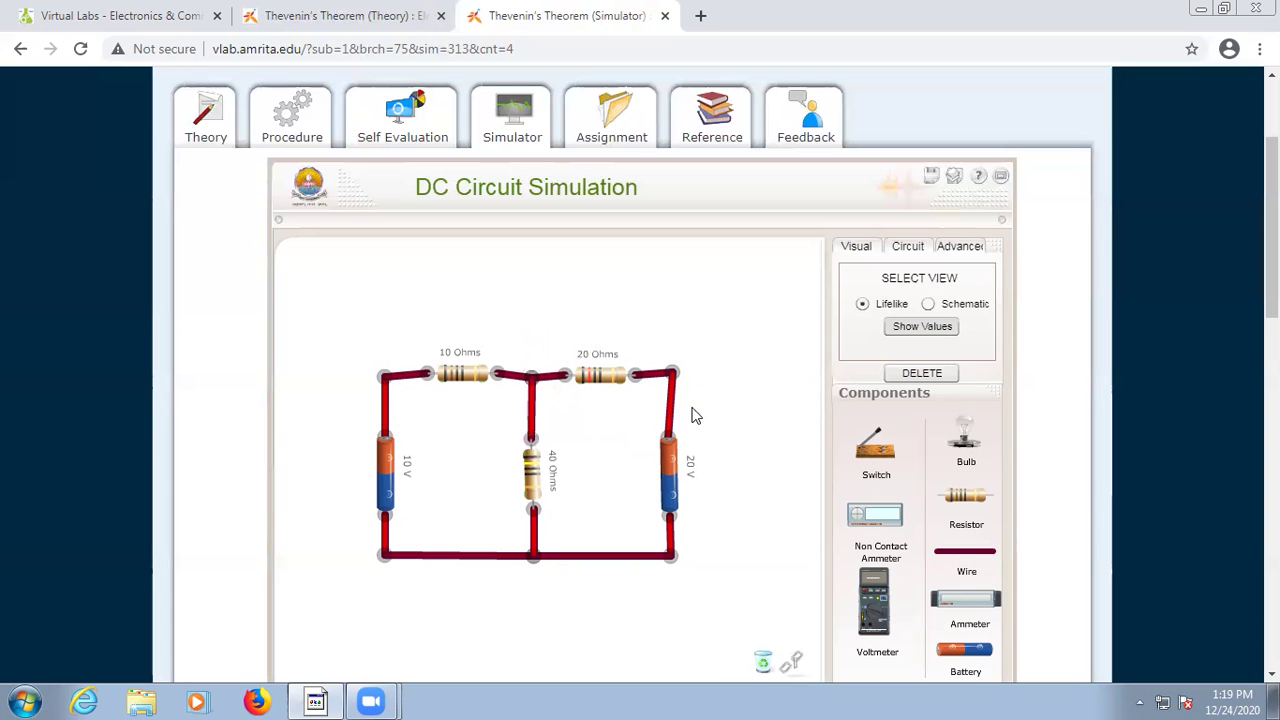
{"action": "left_click", "coordinate": [340, 16]}
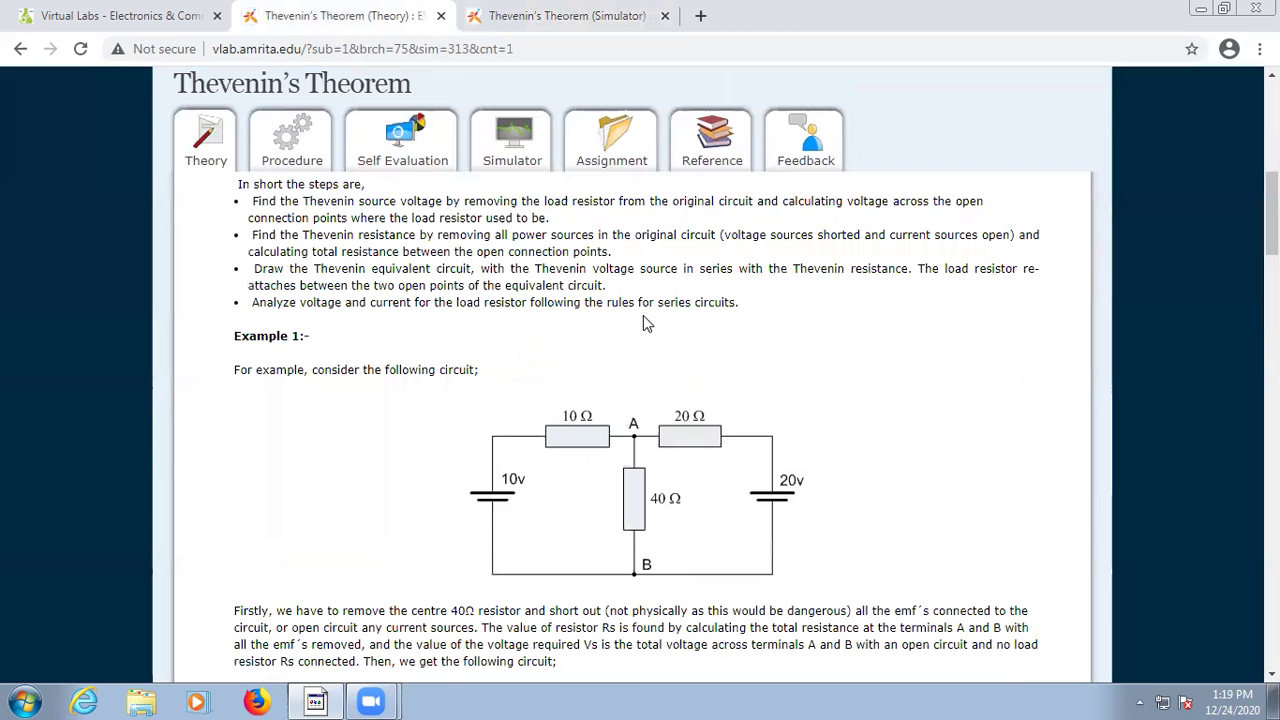
{"action": "scroll", "coordinate": [645, 322], "scroll_direction": "down", "scroll_amount": 1}
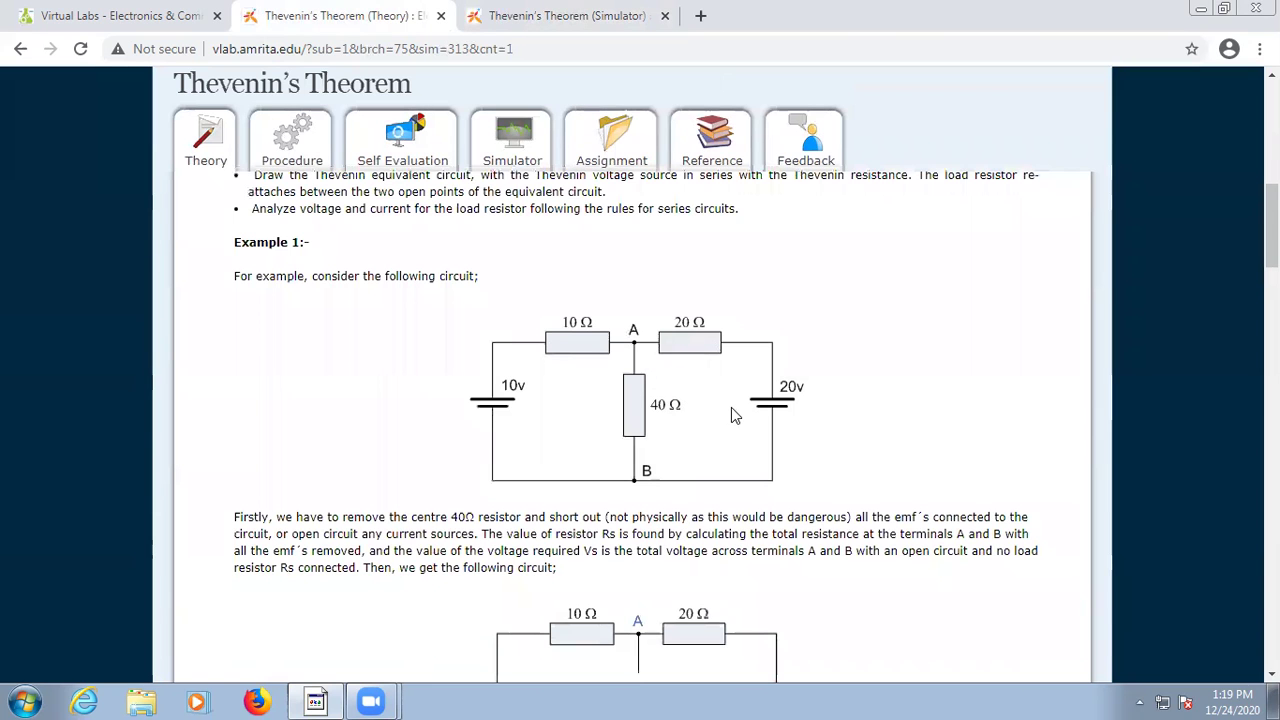
{"action": "scroll", "coordinate": [731, 415], "scroll_direction": "down", "scroll_amount": 15}
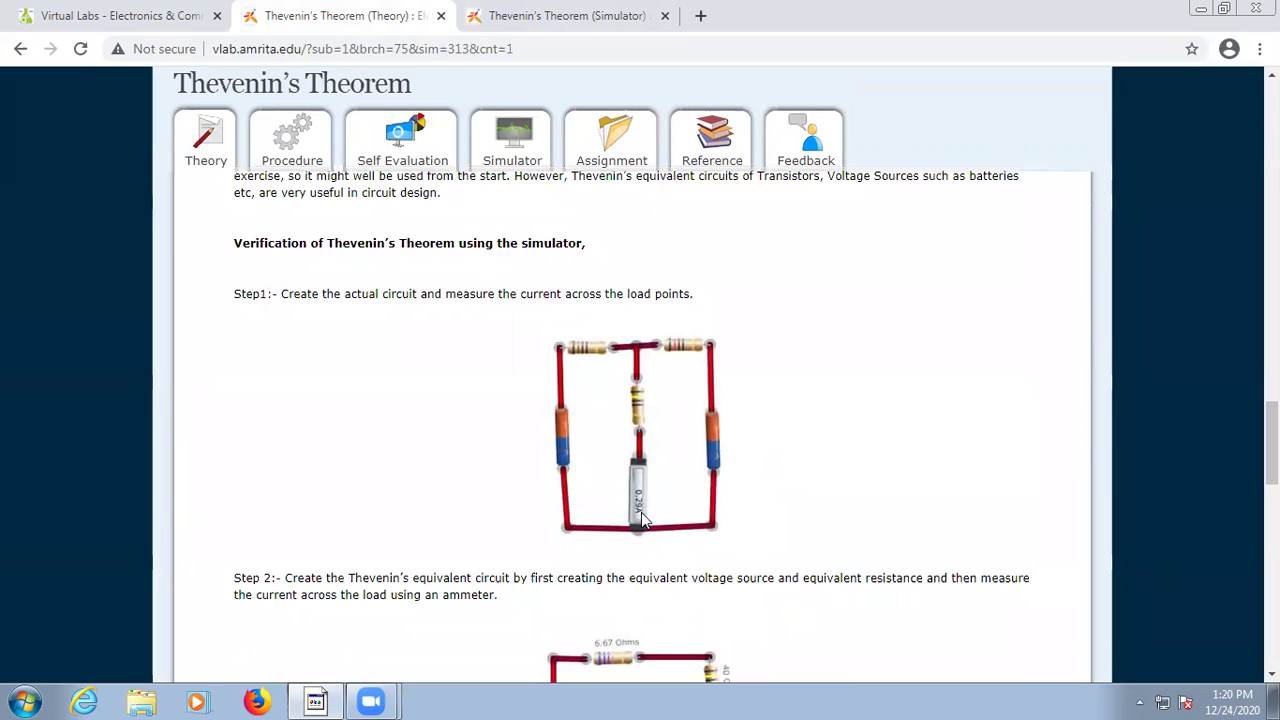
{"action": "scroll", "coordinate": [726, 517], "scroll_direction": "down", "scroll_amount": 3}
{"action": "scroll", "coordinate": [730, 514], "scroll_direction": "up", "scroll_amount": 3}
{"action": "scroll", "coordinate": [733, 516], "scroll_direction": "up", "scroll_amount": 10}
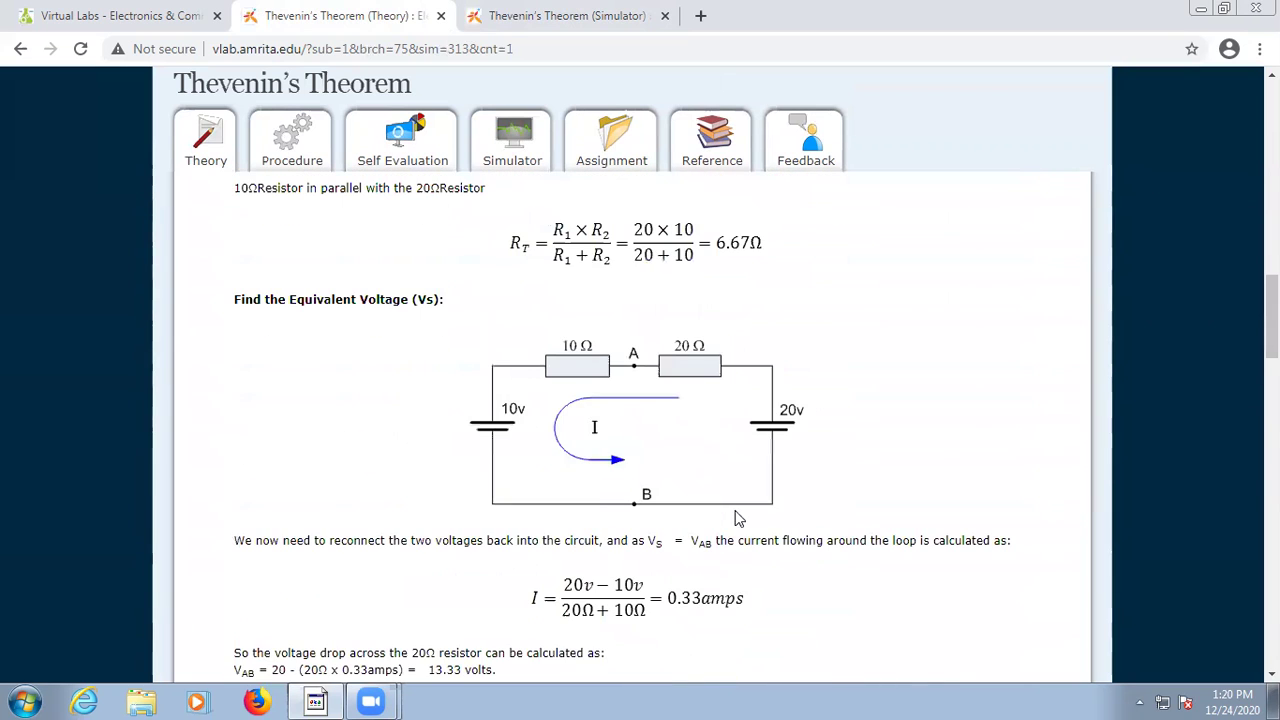
{"action": "scroll", "coordinate": [735, 517], "scroll_direction": "up", "scroll_amount": 5}
{"action": "left_click", "coordinate": [535, 12]}
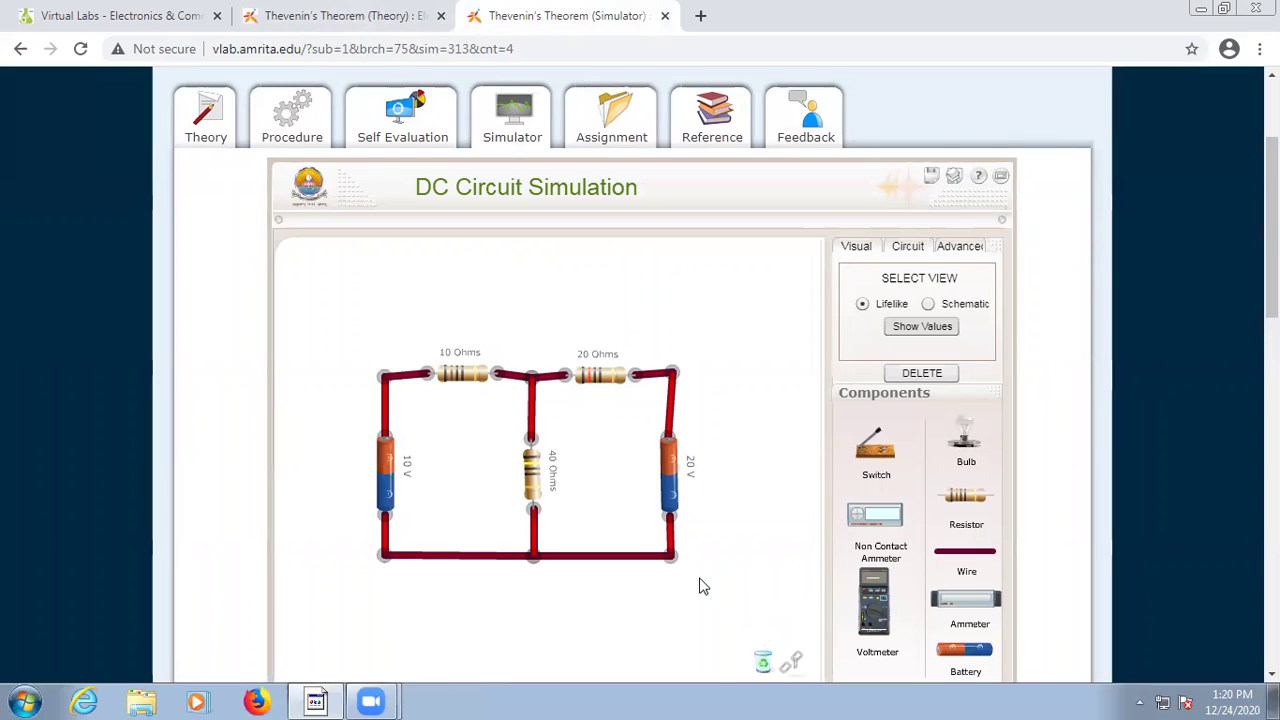
- Delete the 40 Ω load and probe its open terminals with a voltmeter, which reads 13.33 V
{"action": "left_click", "coordinate": [535, 483]}
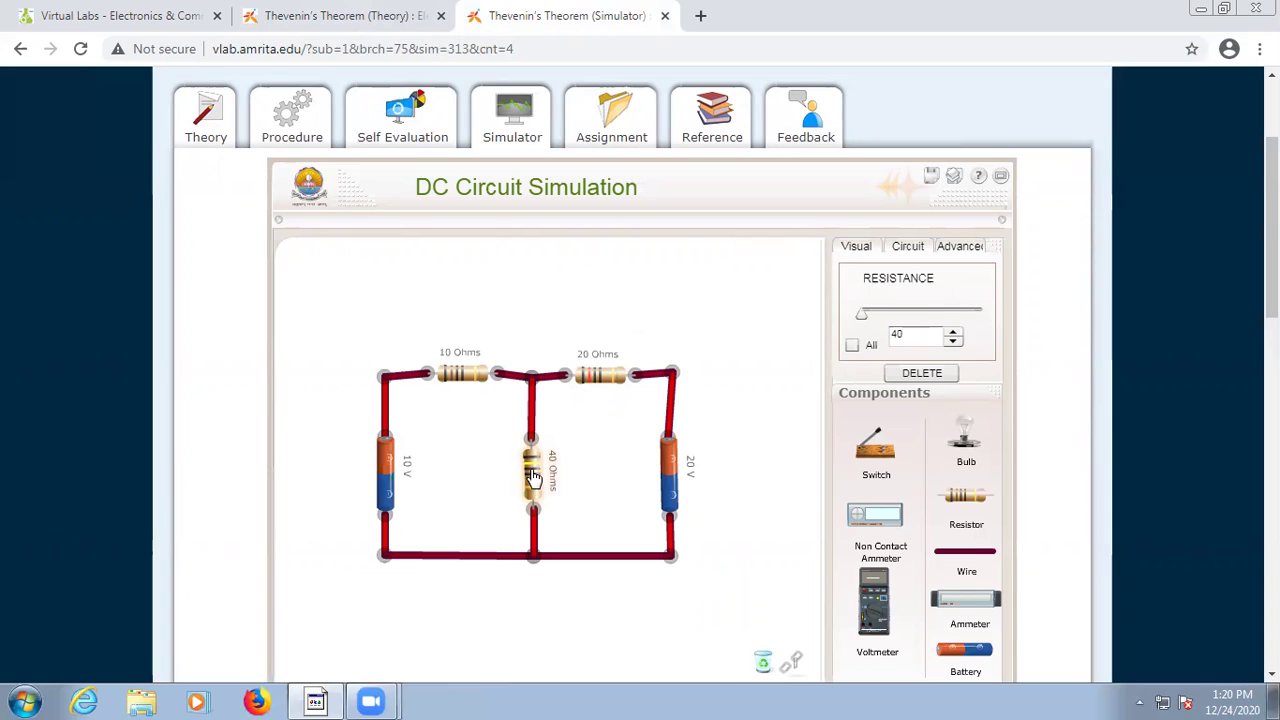
{"action": "left_click", "coordinate": [926, 376]}
{"action": "left_click_drag", "start_coordinate": [877, 605], "coordinate": [736, 327]}
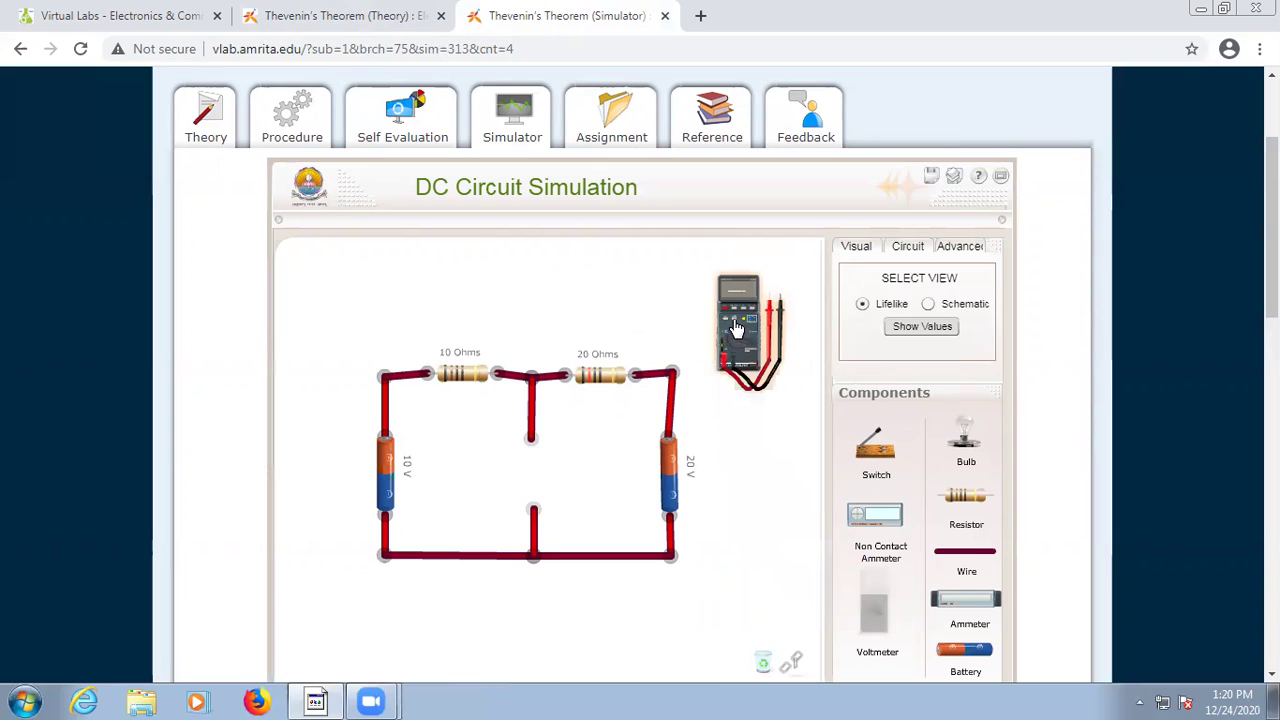
{"action": "left_click_drag", "start_coordinate": [773, 310], "coordinate": [534, 451]}
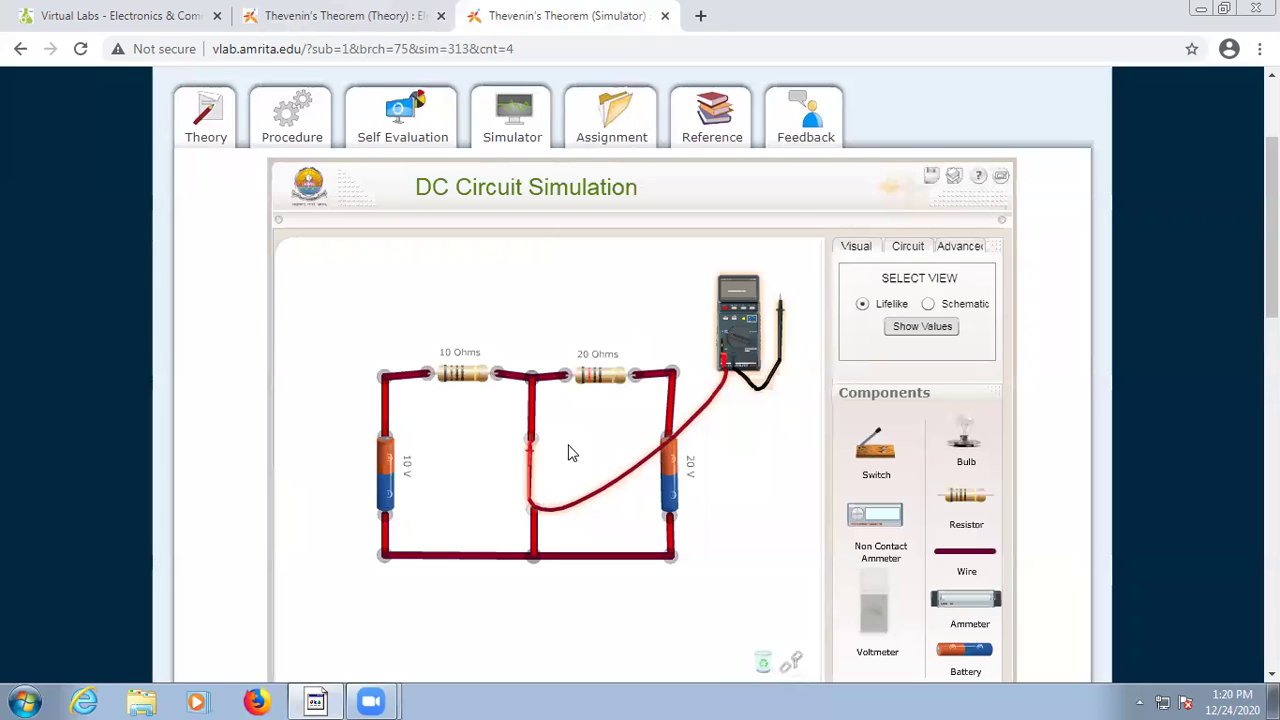
{"action": "left_click_drag", "start_coordinate": [781, 313], "coordinate": [534, 527]}
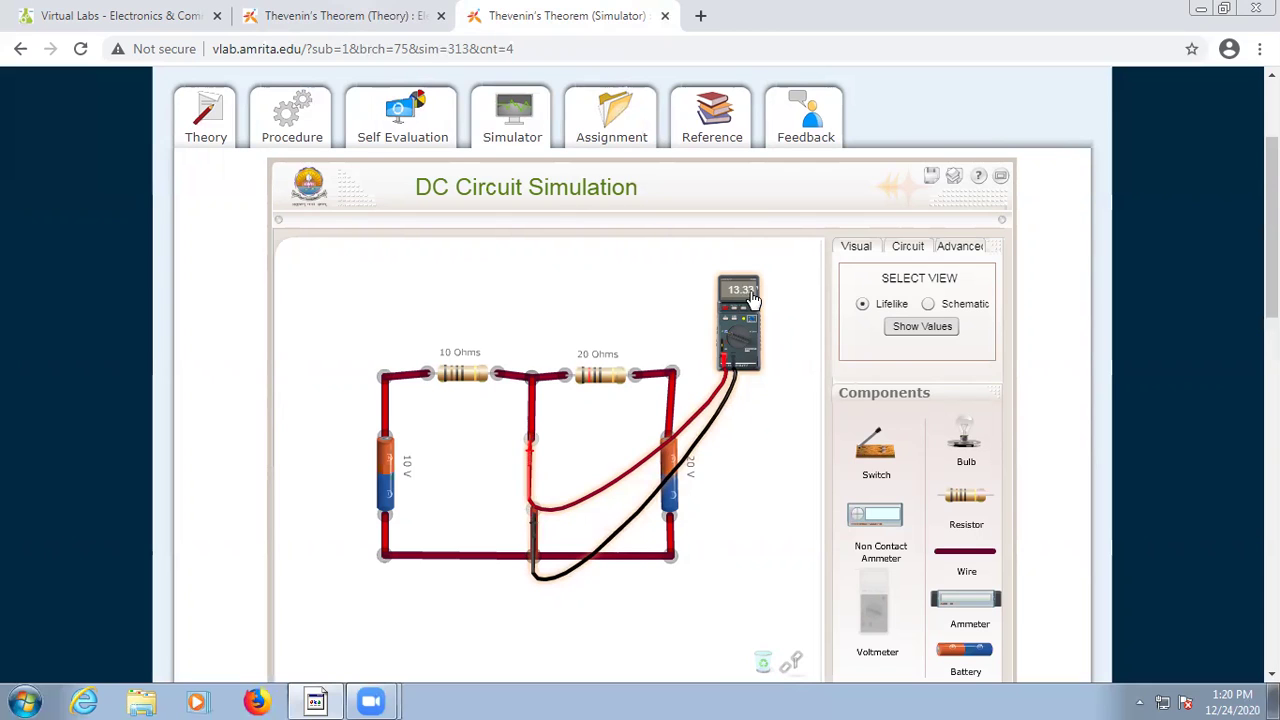
{"action": "left_click", "coordinate": [362, 22]}
{"action": "scroll", "coordinate": [866, 574], "scroll_direction": "down", "scroll_amount": 4}
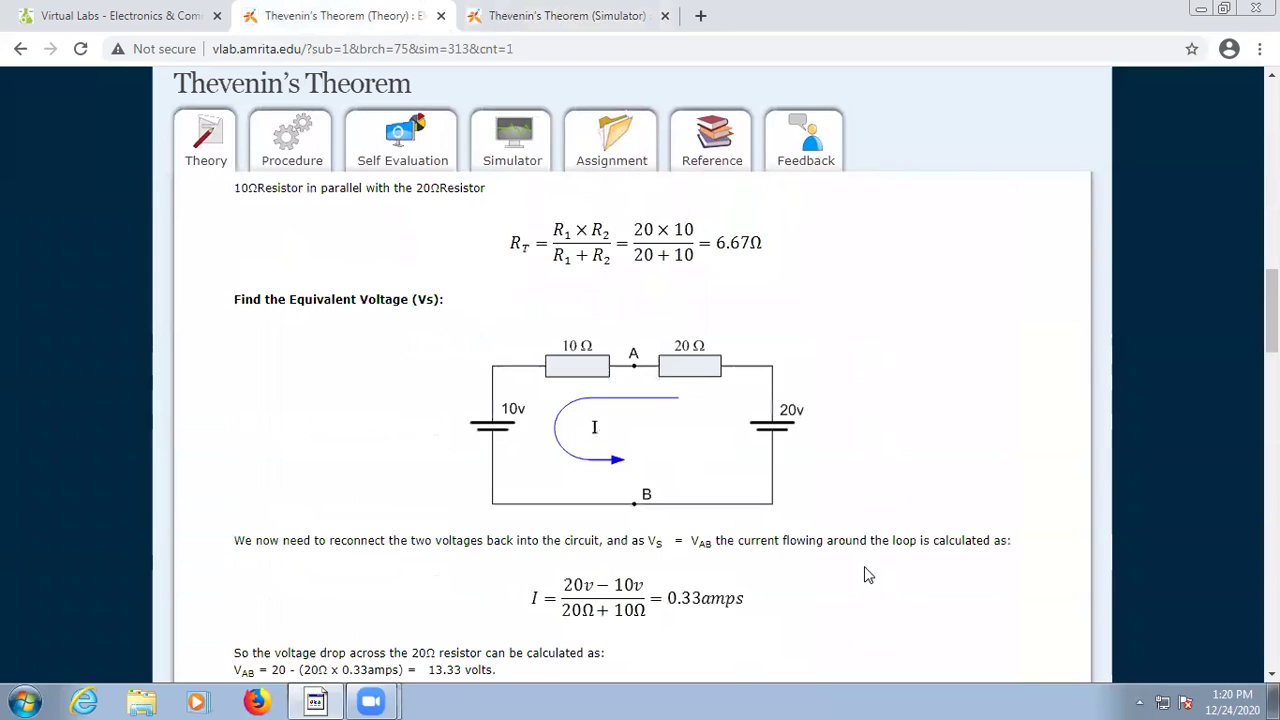
{"action": "scroll", "coordinate": [729, 594], "scroll_direction": "down", "scroll_amount": 3}
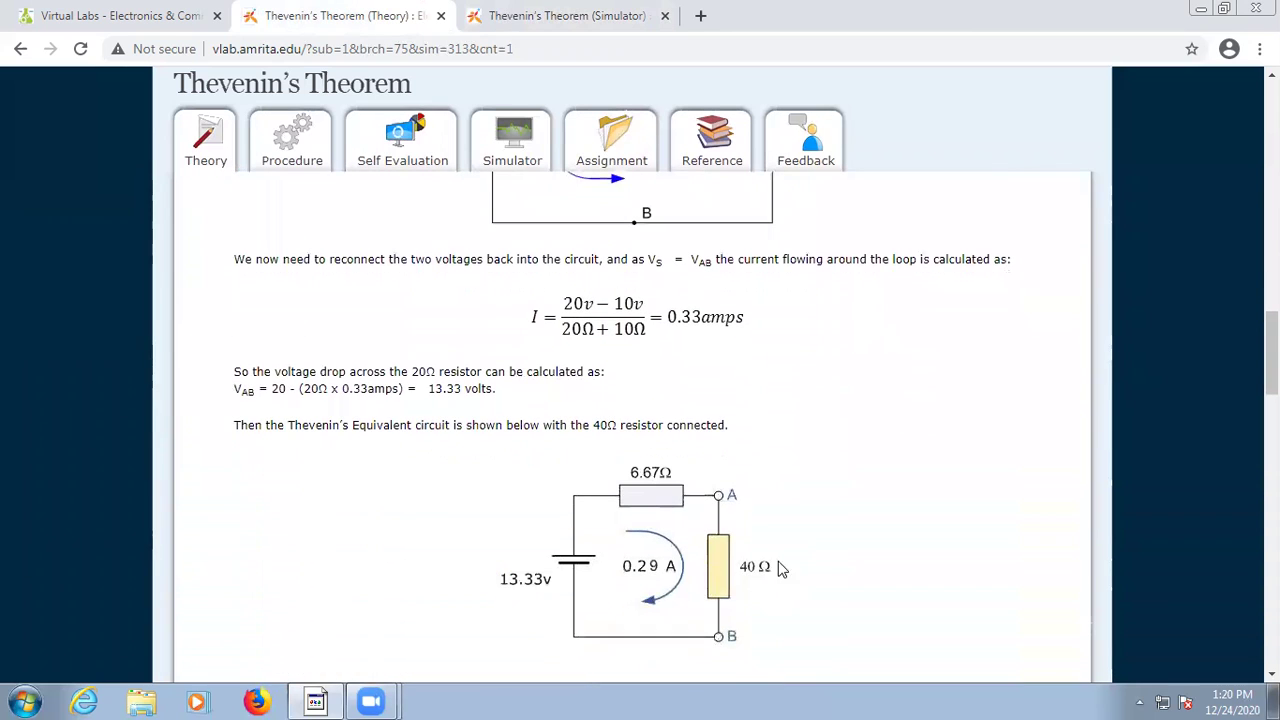
{"action": "scroll", "coordinate": [537, 586], "scroll_direction": "down", "scroll_amount": 1}
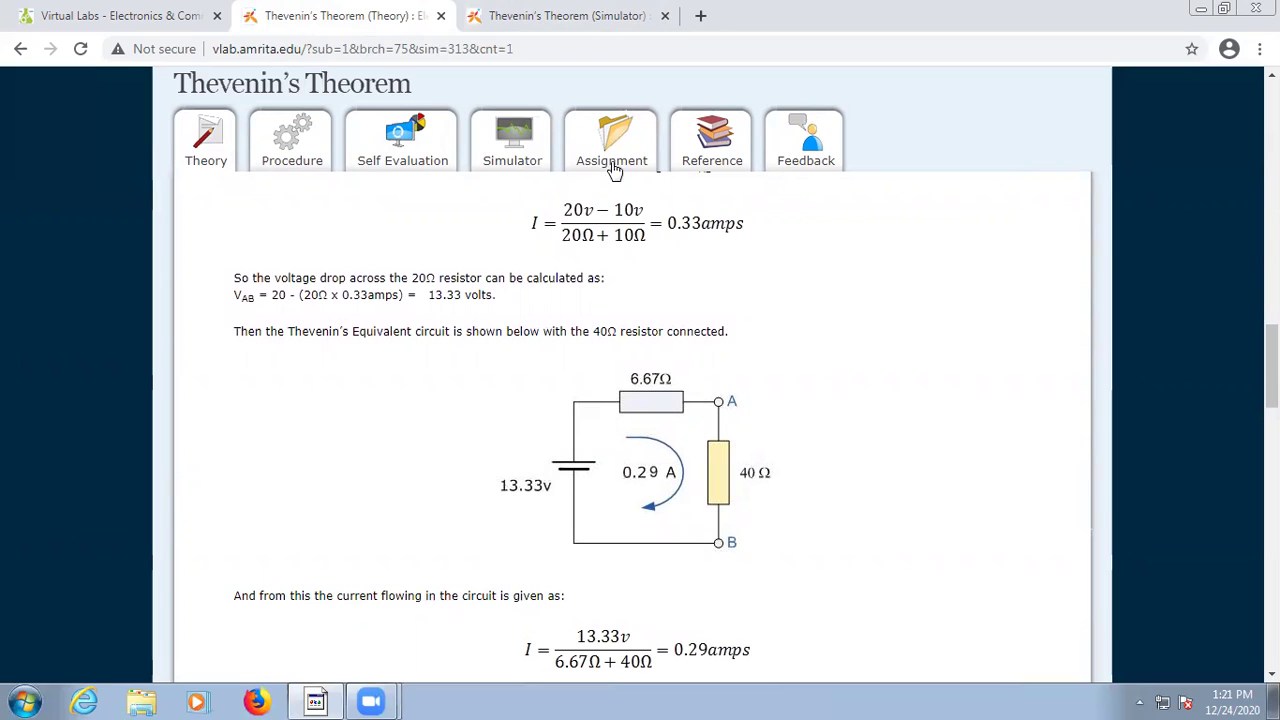
{"action": "left_click", "coordinate": [540, 14]}
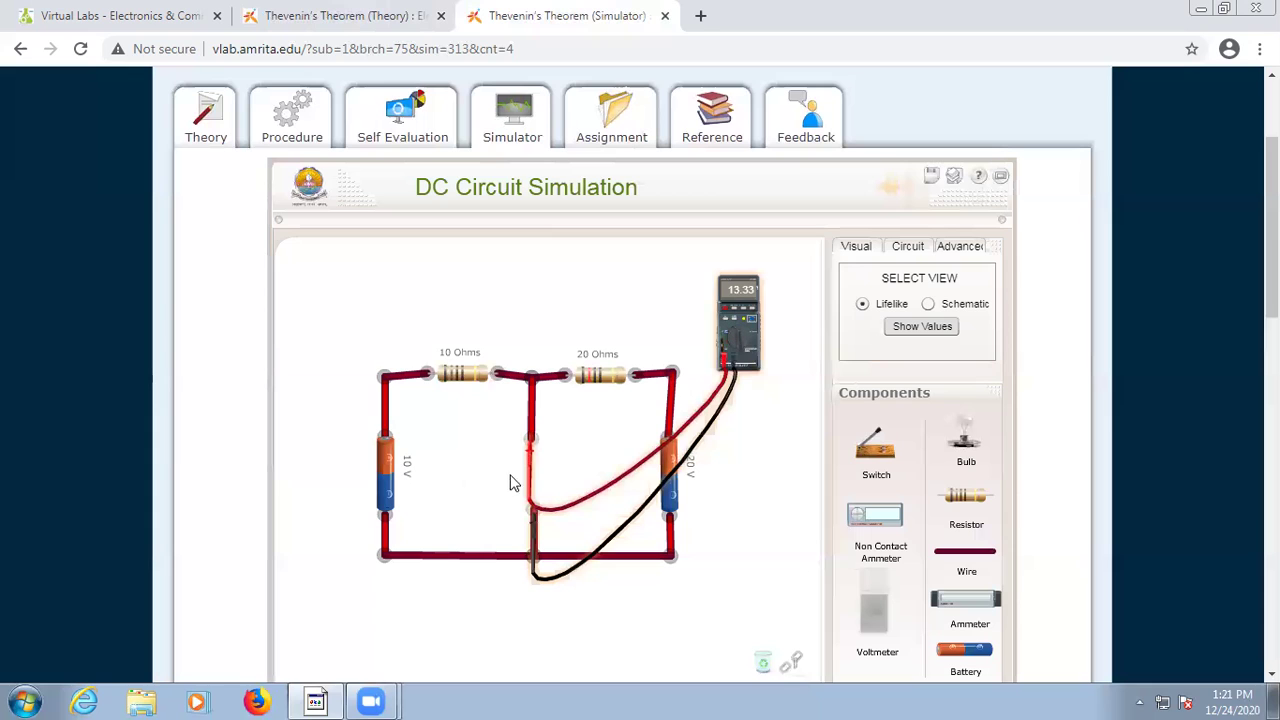
- Detach both voltmeter probes and move the meter off the circuit
{"action": "left_click_drag", "start_coordinate": [535, 481], "coordinate": [561, 470]}
{"action": "left_click_drag", "start_coordinate": [537, 547], "coordinate": [595, 485]}
{"action": "left_click_drag", "start_coordinate": [745, 345], "coordinate": [862, 640]}
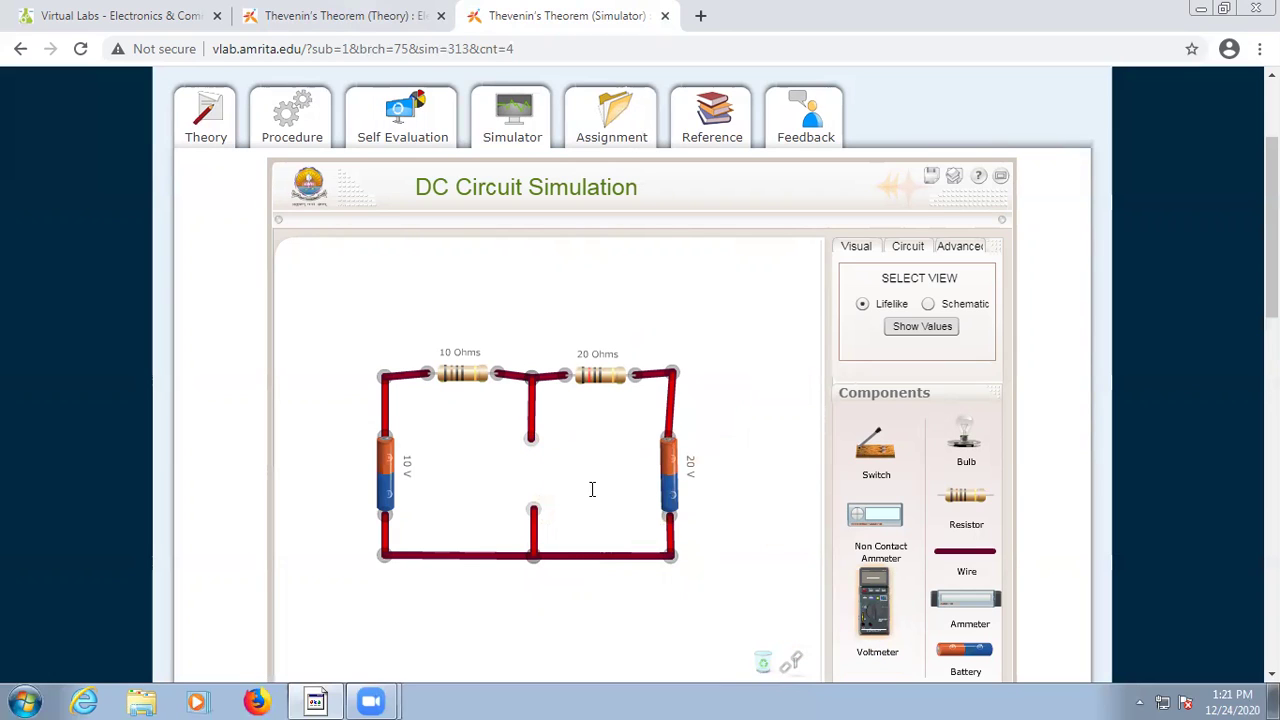
- Delete the 20 V and 10 V batteries and stretch the wires to close both gaps
{"action": "left_click", "coordinate": [670, 473]}
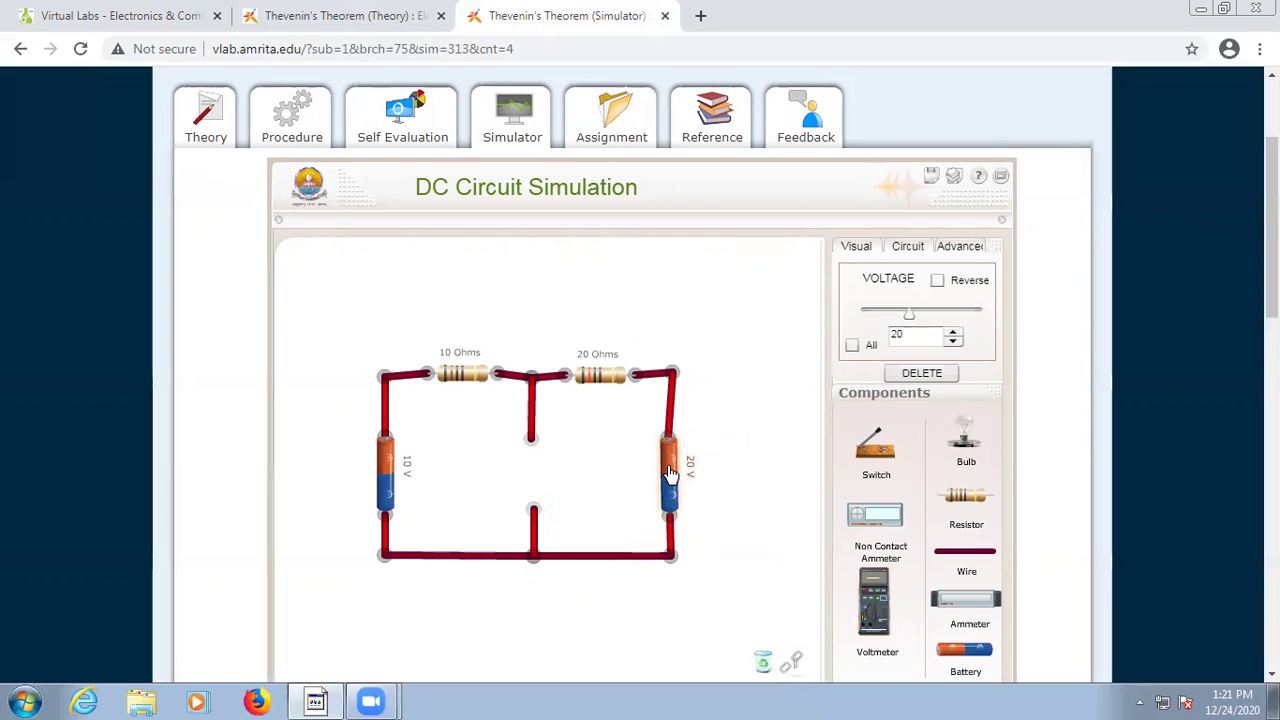
{"action": "left_click", "coordinate": [925, 378]}
{"action": "left_click", "coordinate": [390, 480]}
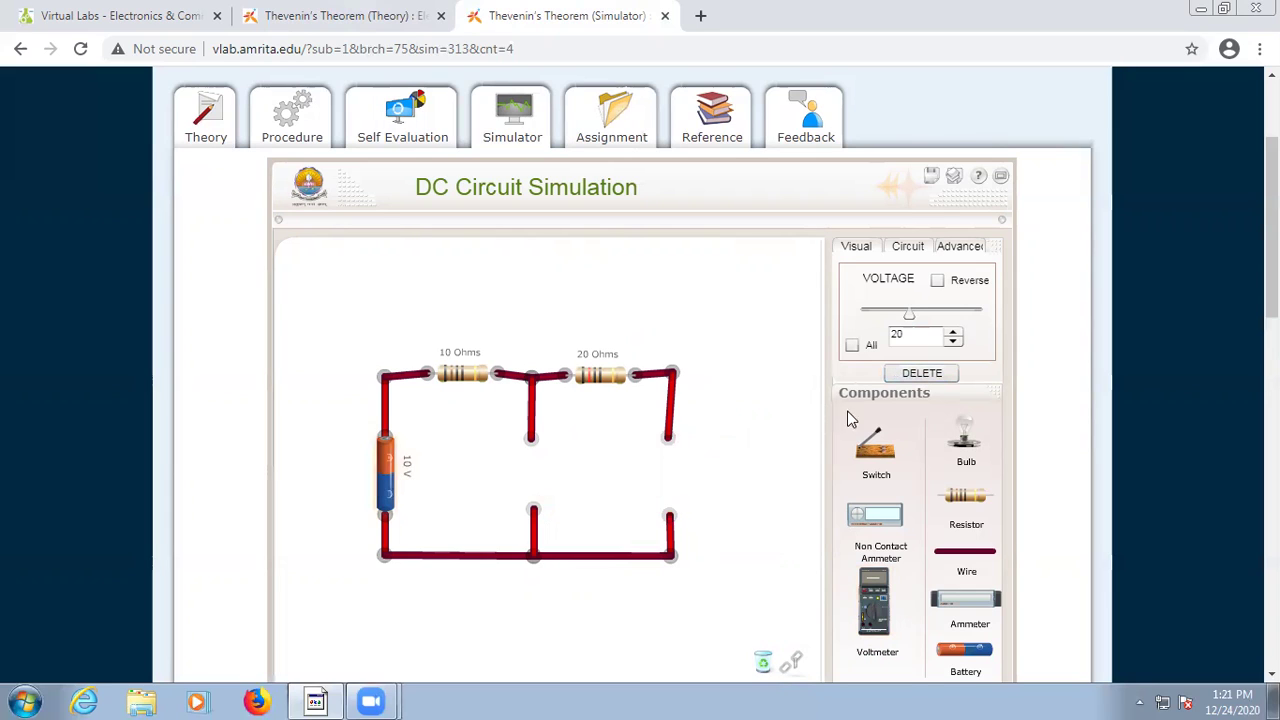
{"action": "left_click", "coordinate": [908, 378]}
{"action": "left_click_drag", "start_coordinate": [385, 441], "coordinate": [385, 513]}
{"action": "left_click_drag", "start_coordinate": [669, 438], "coordinate": [670, 515]}
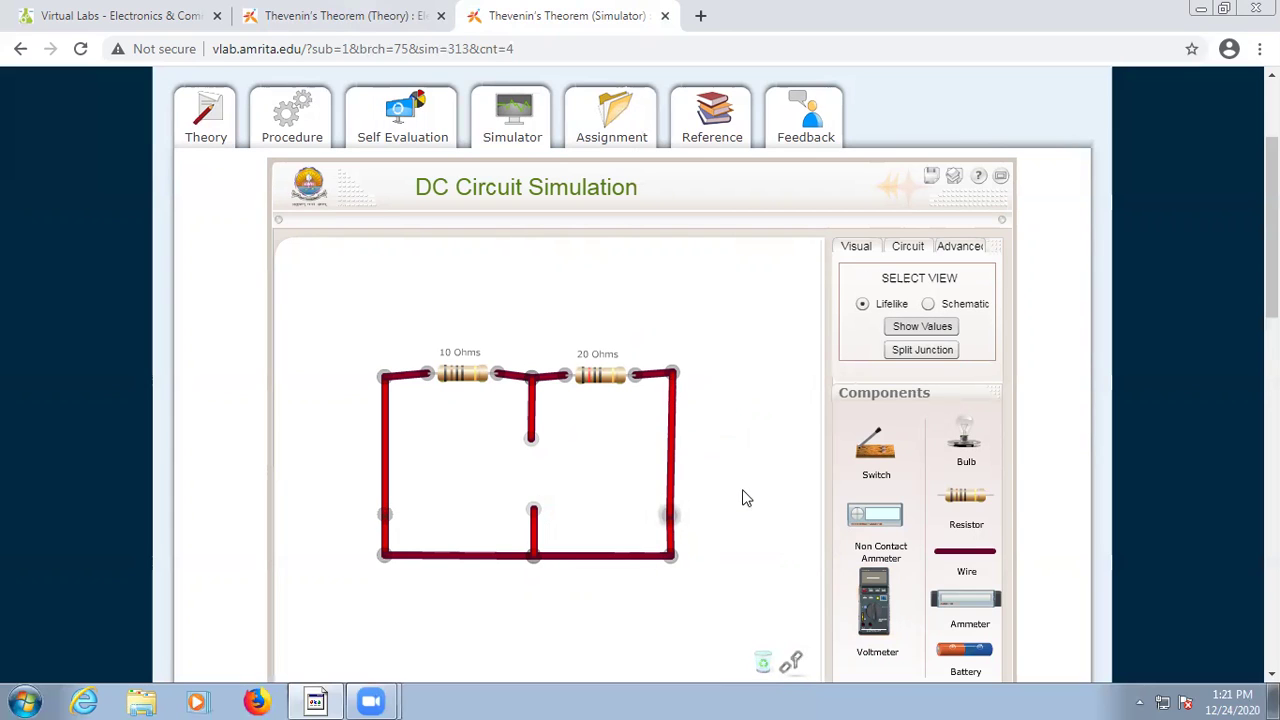
{"action": "mouse_move", "coordinate": [875, 600]}
{"action": "left_mouse_down"}
{"action": "mouse_move", "coordinate": [780, 467]}
{"action": "mouse_move", "coordinate": [760, 468]}
{"action": "mouse_move", "coordinate": [861, 597]}
{"action": "left_mouse_up"}
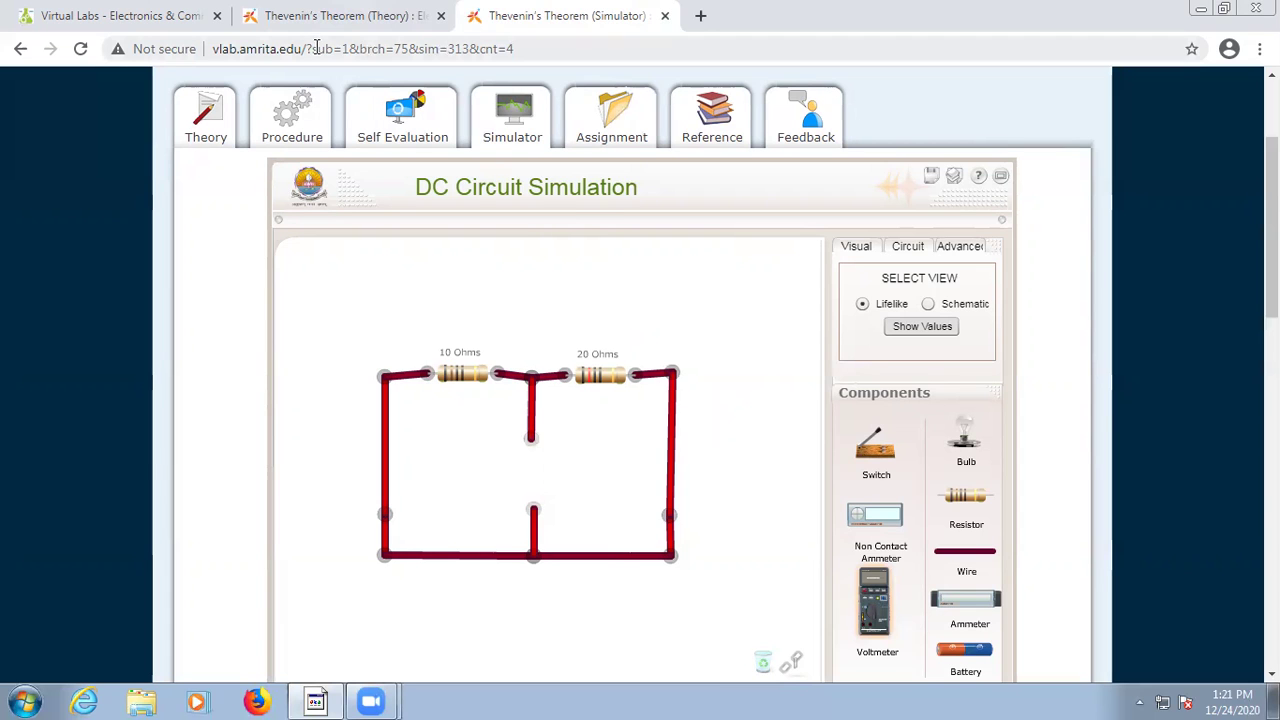
- Review the theory page's equivalent circuit, then go back to the DC Circuit Simulation
{"action": "left_click", "coordinate": [312, 13]}
{"action": "scroll", "coordinate": [707, 495], "scroll_direction": "down", "scroll_amount": 2}
{"action": "scroll", "coordinate": [707, 495], "scroll_direction": "up", "scroll_amount": 3}
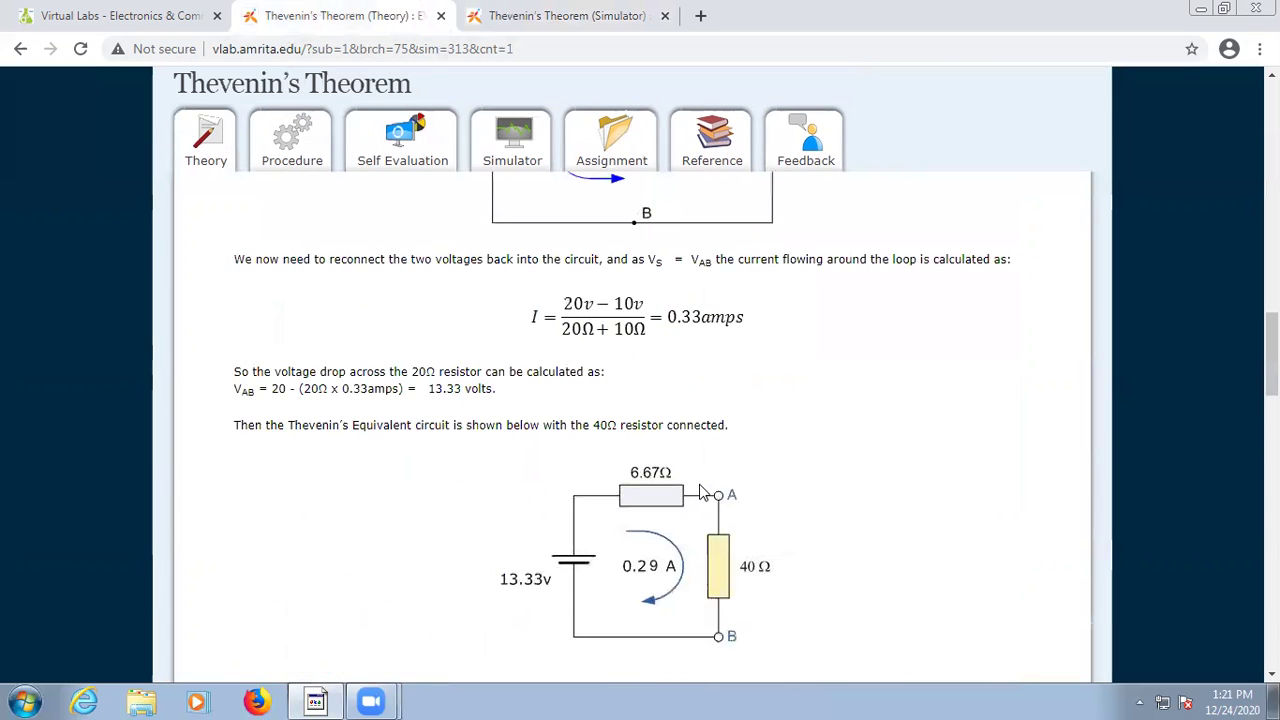
{"action": "scroll", "coordinate": [590, 337], "scroll_direction": "up", "scroll_amount": 6}
{"action": "scroll", "coordinate": [648, 343], "scroll_direction": "down", "scroll_amount": 3}
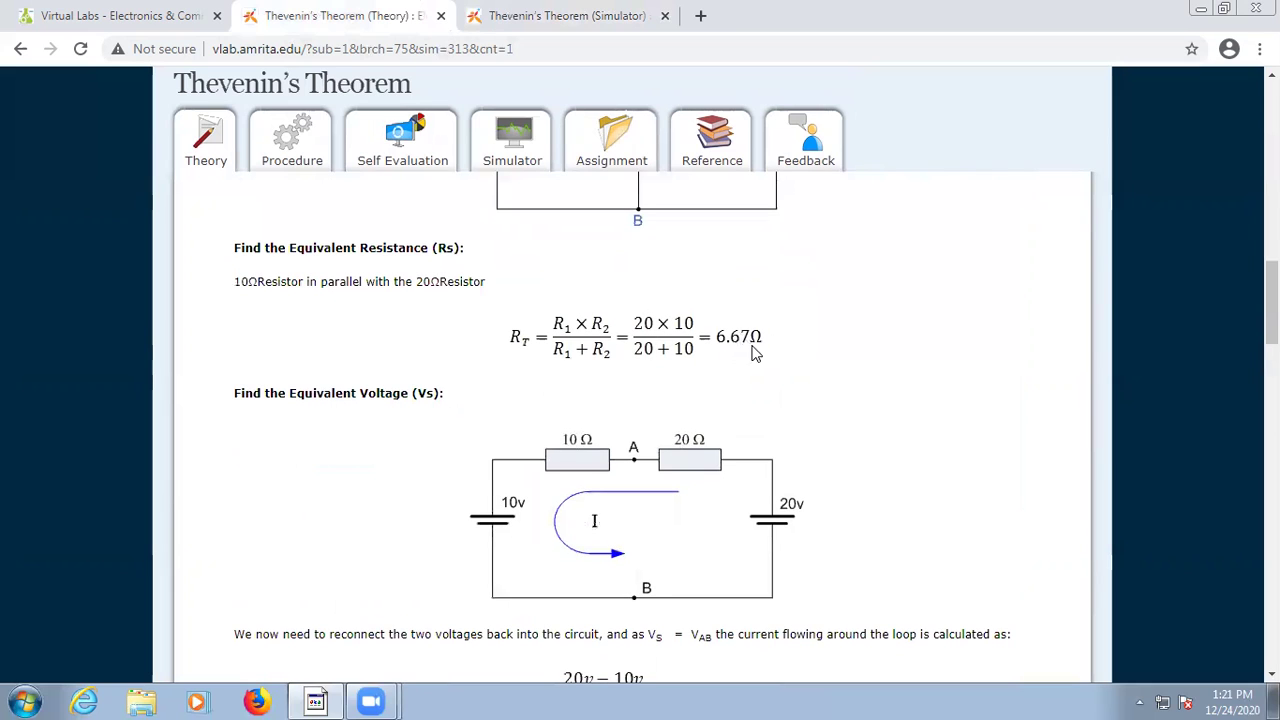
{"action": "left_click", "coordinate": [545, 15]}
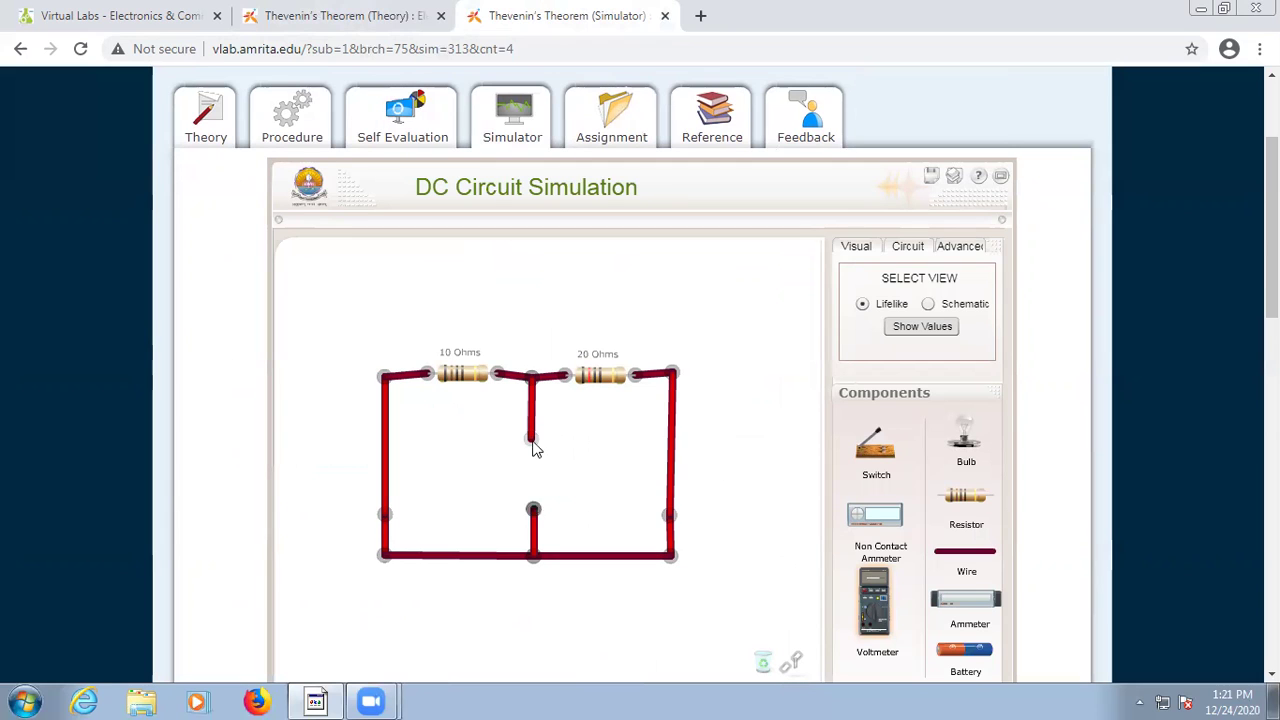
- Delete the right vertical wire, the 20 Ω and 10 Ω resistors, and the middle vertical wire
{"action": "left_click", "coordinate": [671, 490]}
{"action": "left_click", "coordinate": [920, 378]}
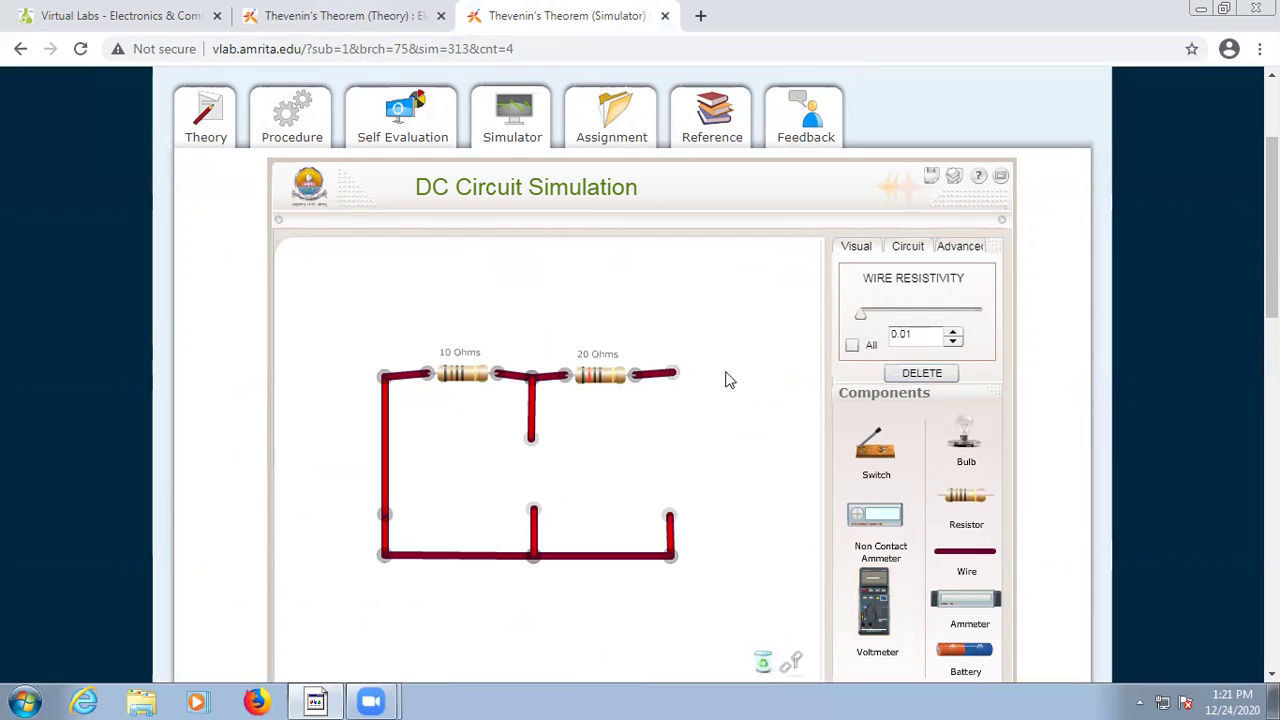
{"action": "left_click", "coordinate": [922, 373]}
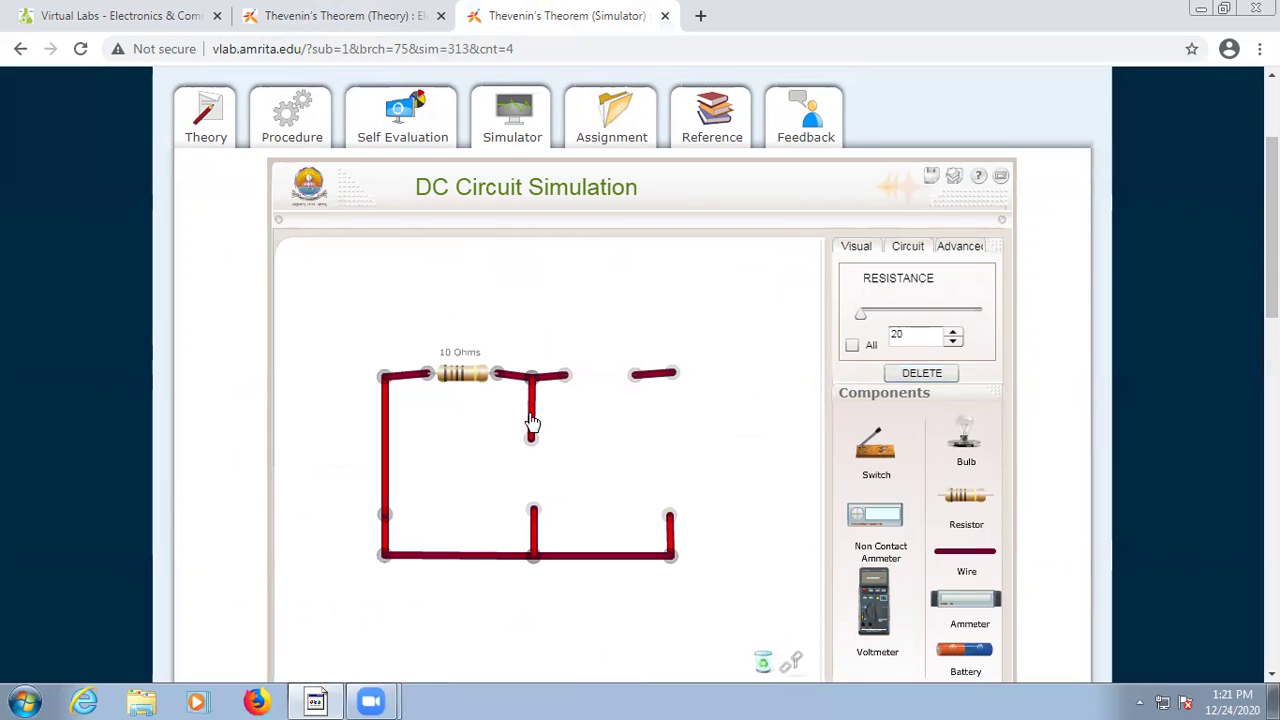
{"action": "left_click", "coordinate": [463, 386]}
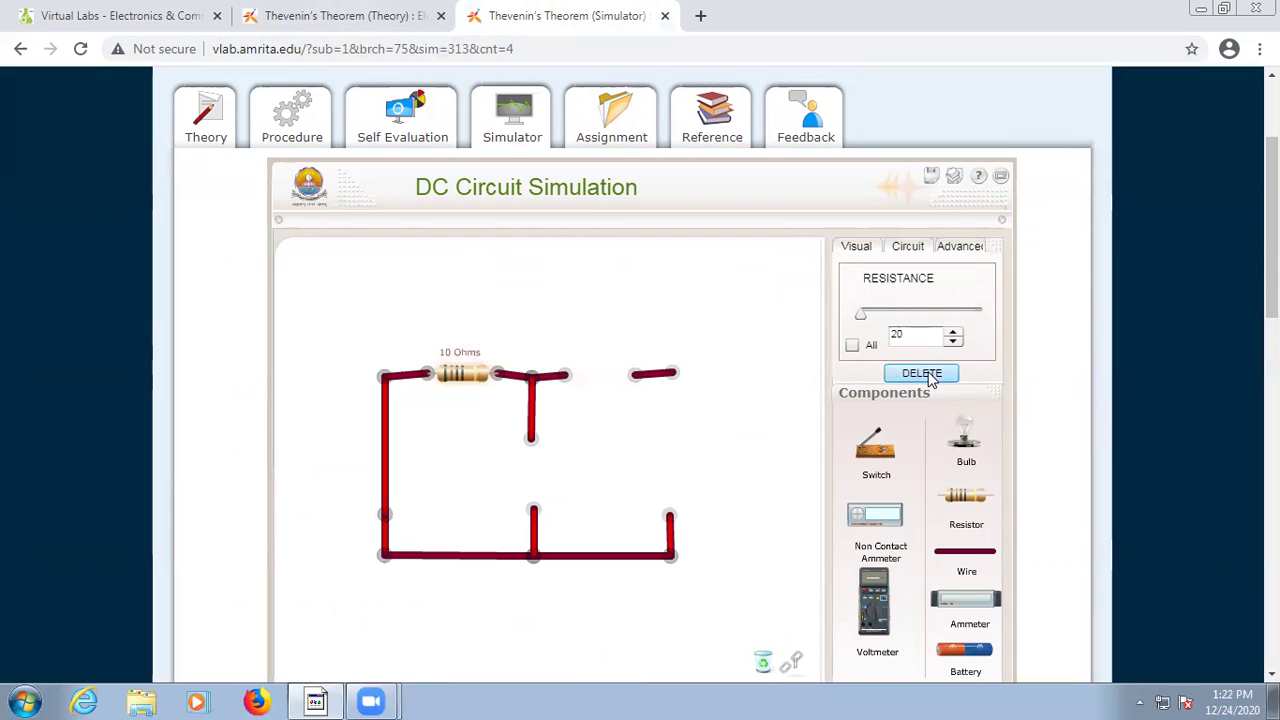
{"action": "left_click", "coordinate": [922, 373]}
{"action": "left_click", "coordinate": [535, 405]}
{"action": "left_click", "coordinate": [945, 380]}
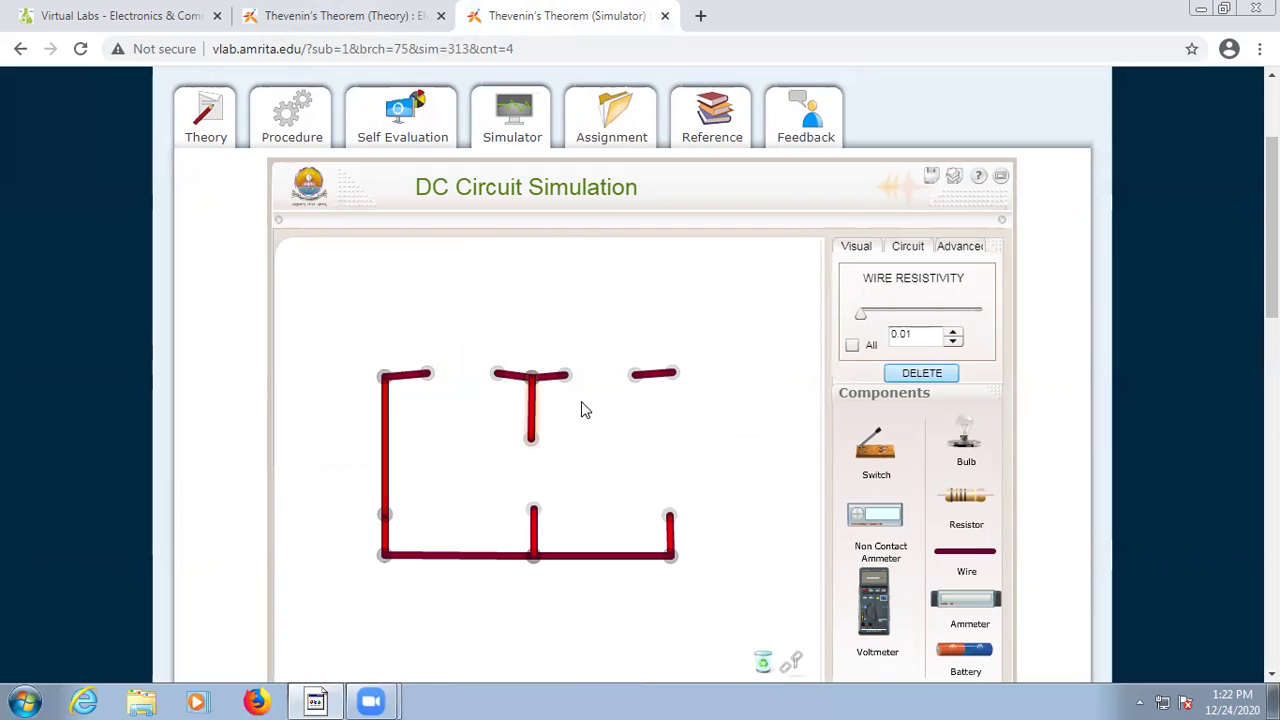
- Delete the remaining top, right, bottom-right and left wires, then place a battery on the left
{"action": "left_click", "coordinate": [511, 384]}
{"action": "left_click", "coordinate": [955, 378]}
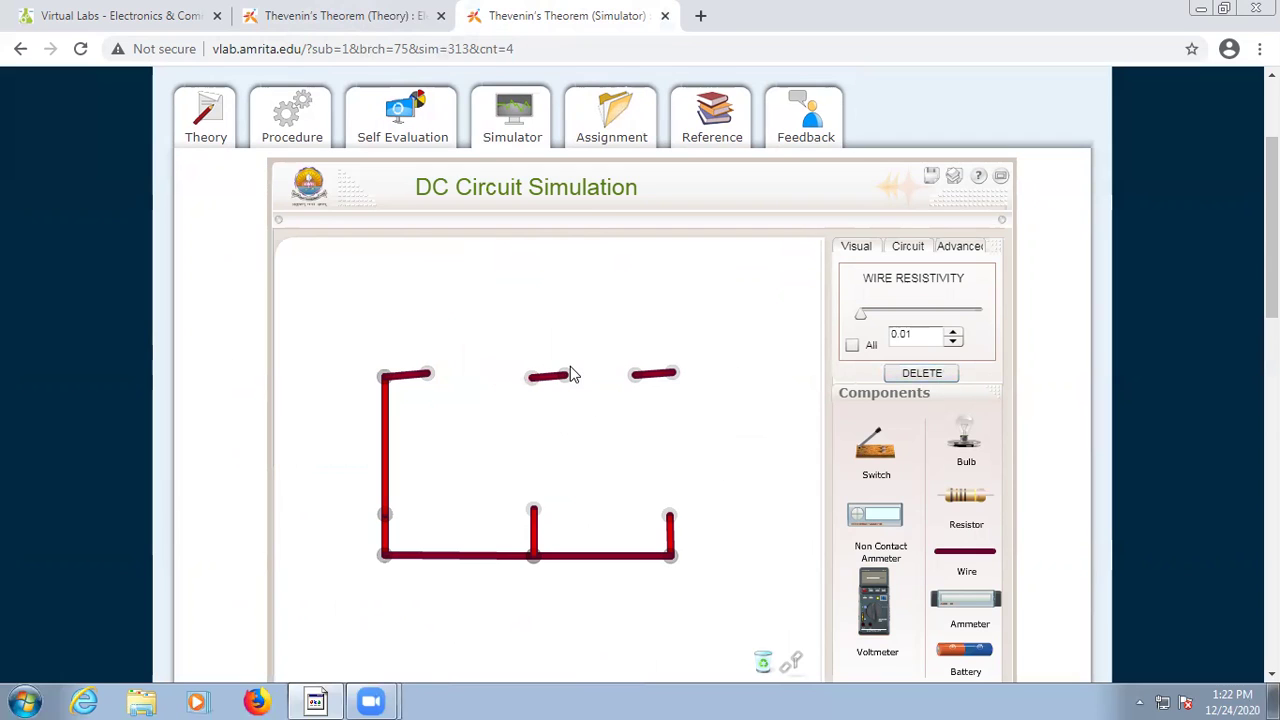
{"action": "left_click", "coordinate": [922, 373]}
{"action": "left_click", "coordinate": [668, 378]}
{"action": "left_click", "coordinate": [900, 375]}
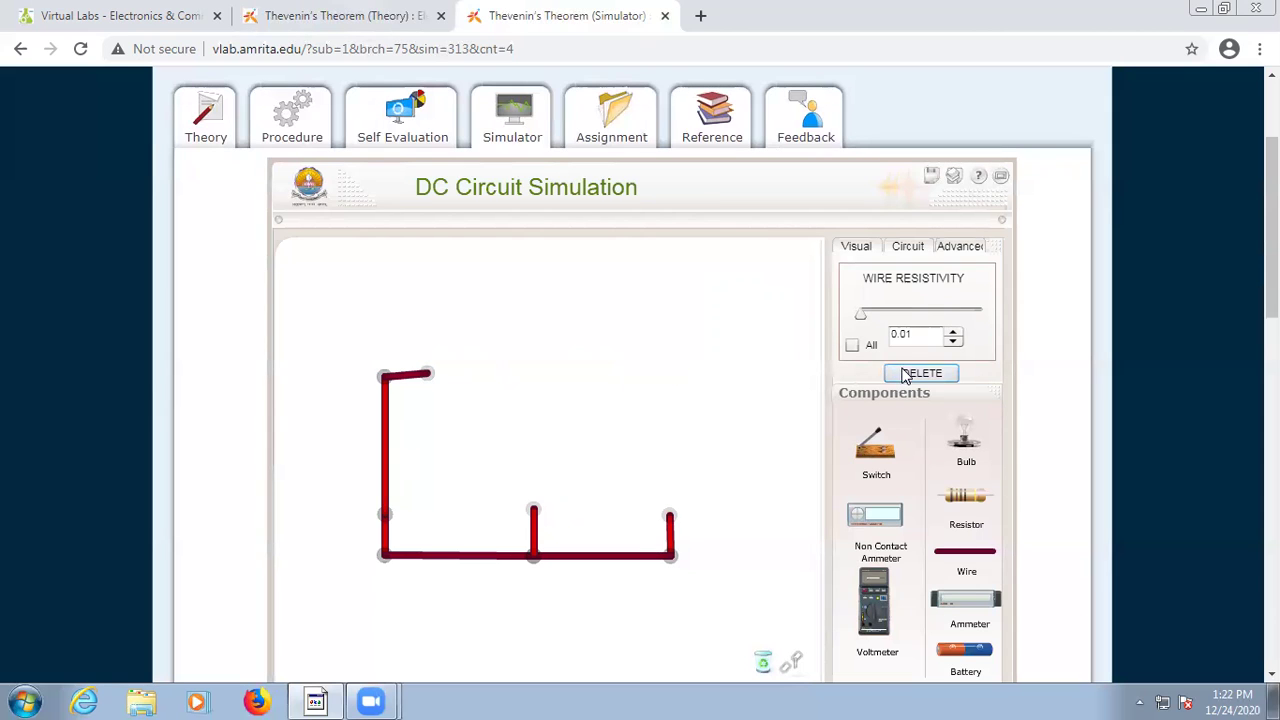
{"action": "left_click", "coordinate": [615, 556]}
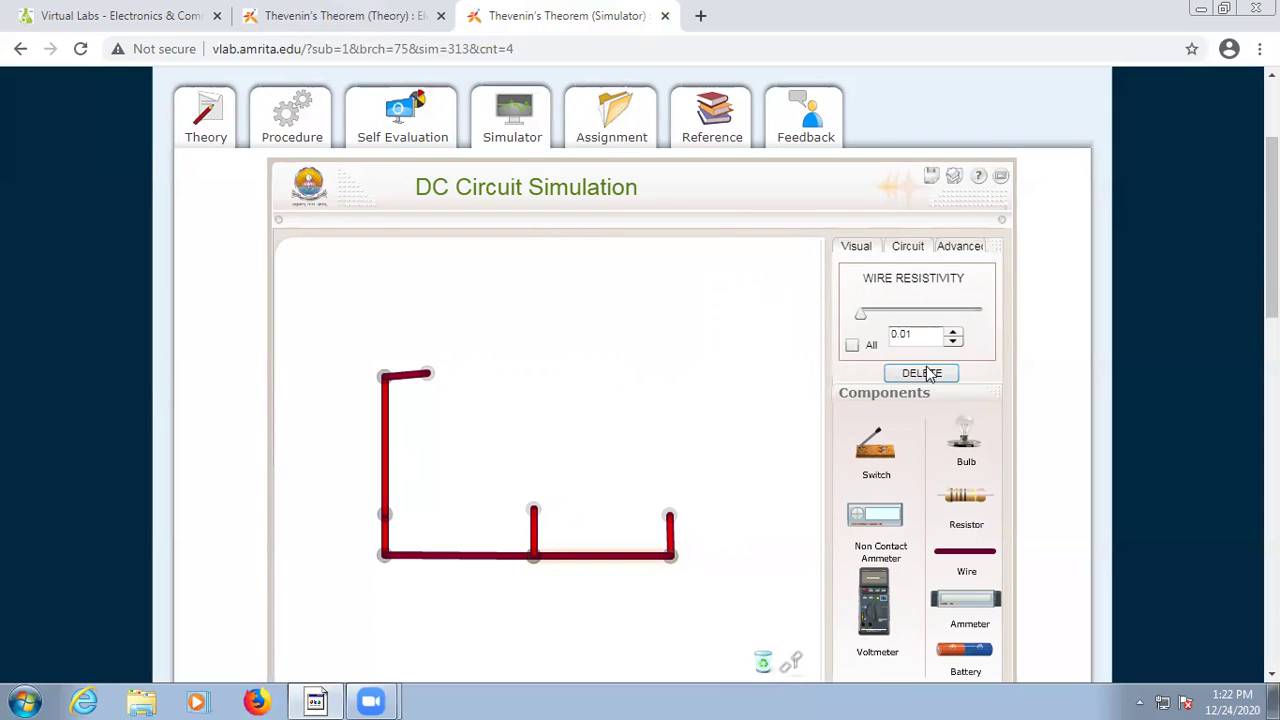
{"action": "left_click", "coordinate": [922, 373]}
{"action": "left_click", "coordinate": [668, 545]}
{"action": "left_click", "coordinate": [900, 373]}
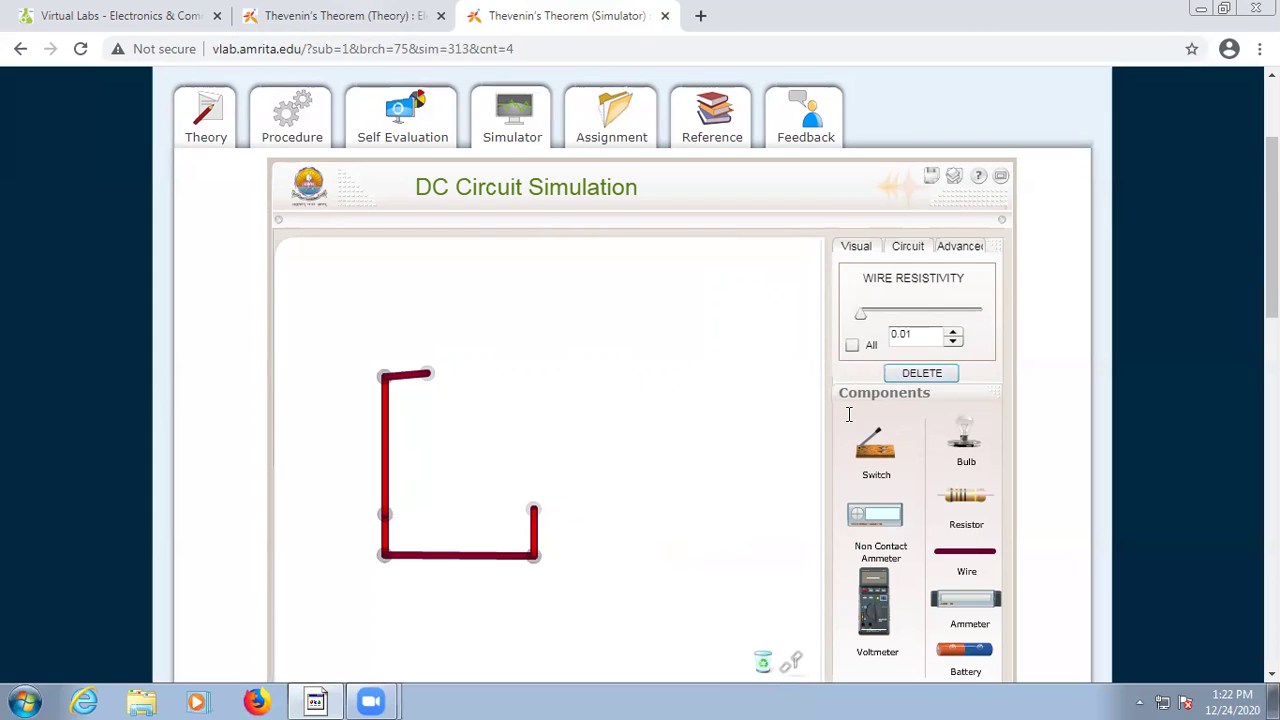
{"action": "left_click", "coordinate": [392, 484]}
{"action": "left_click", "coordinate": [390, 484]}
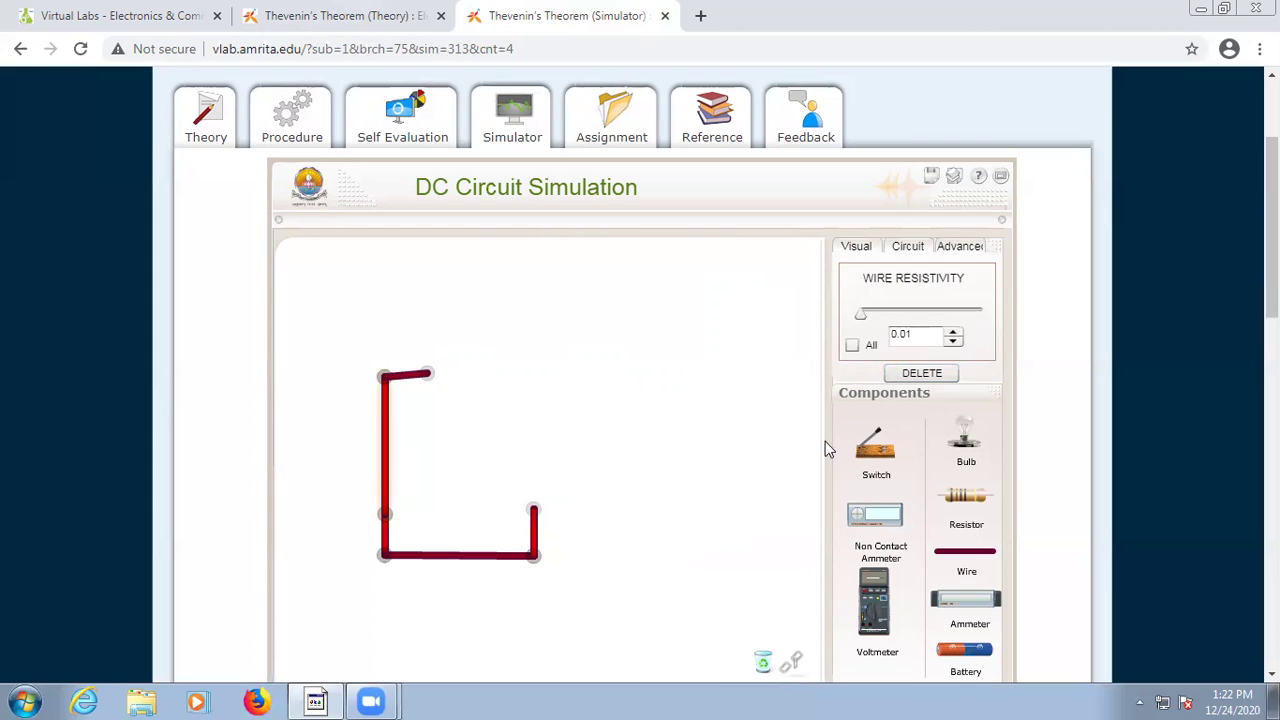
{"action": "left_click", "coordinate": [950, 373]}
{"action": "left_click_drag", "start_coordinate": [965, 655], "coordinate": [391, 453]}
- Find and highlight the 13.33 volts equivalent-voltage result in the theory derivation
{"action": "left_click", "coordinate": [345, 15]}
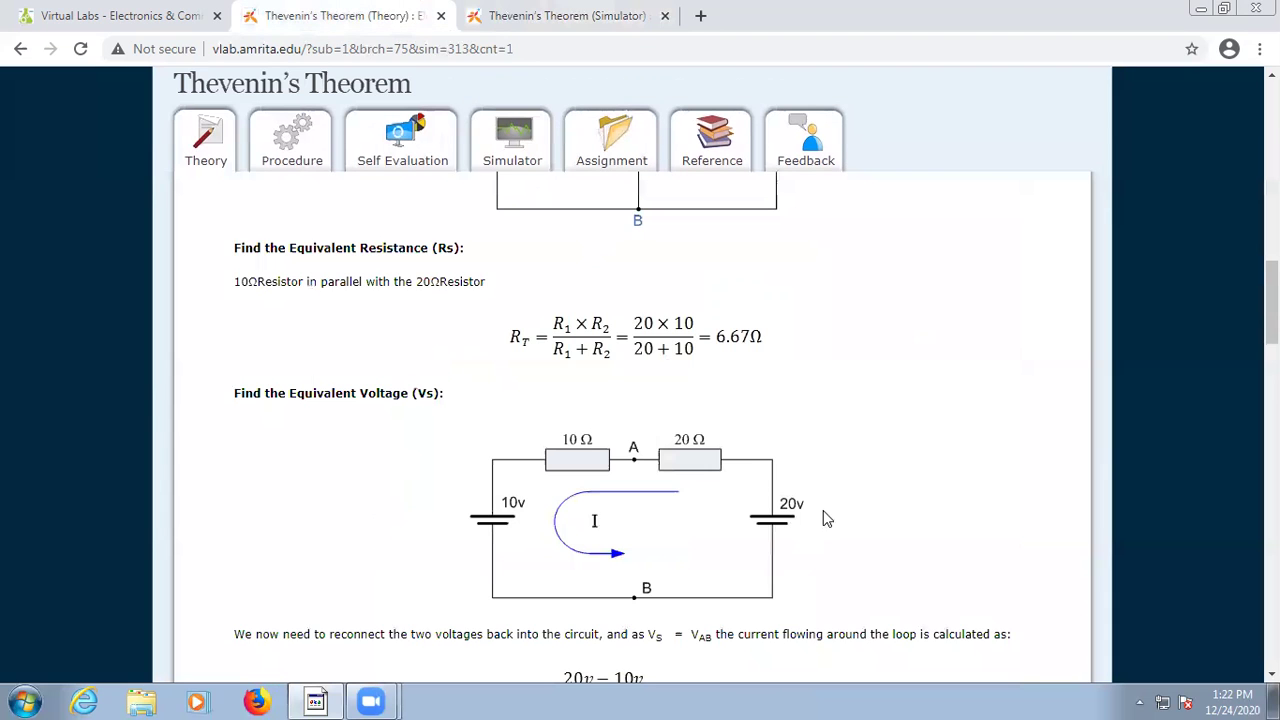
{"action": "scroll", "coordinate": [820, 510], "scroll_direction": "down", "scroll_amount": 5}
{"action": "scroll", "coordinate": [817, 501], "scroll_direction": "down", "scroll_amount": 1}
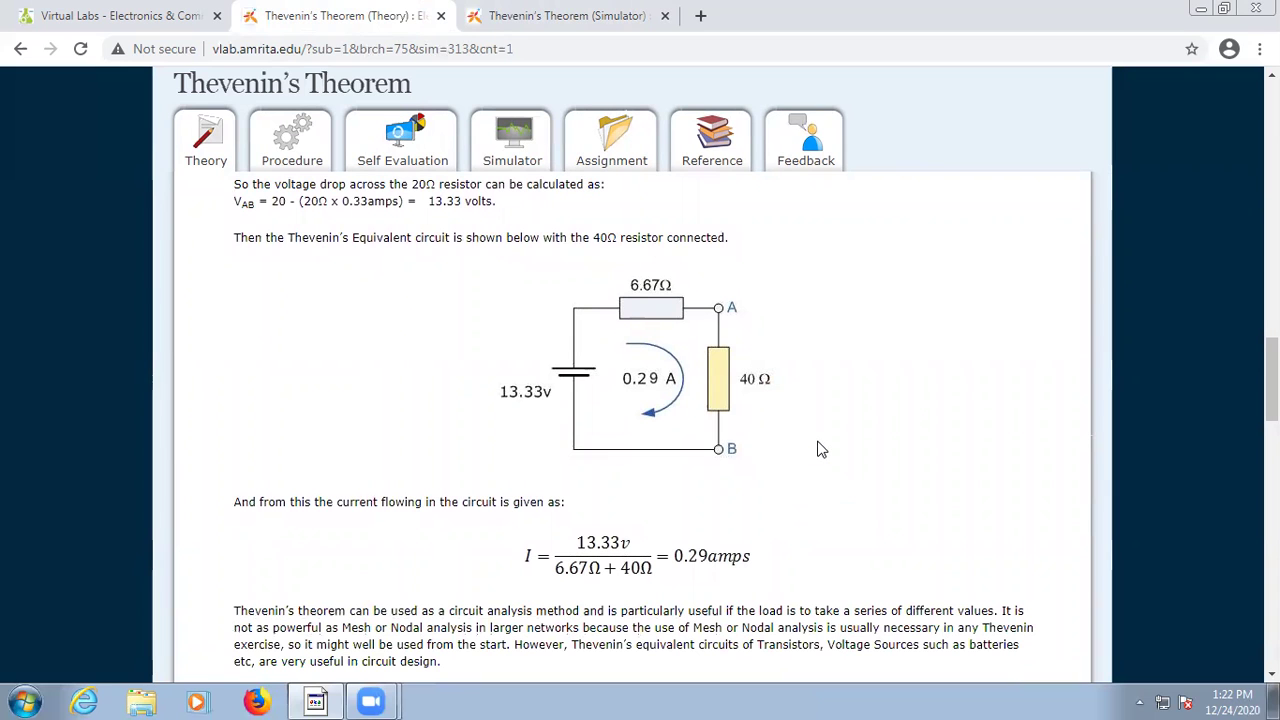
{"action": "scroll", "coordinate": [840, 466], "scroll_direction": "down", "scroll_amount": 5}
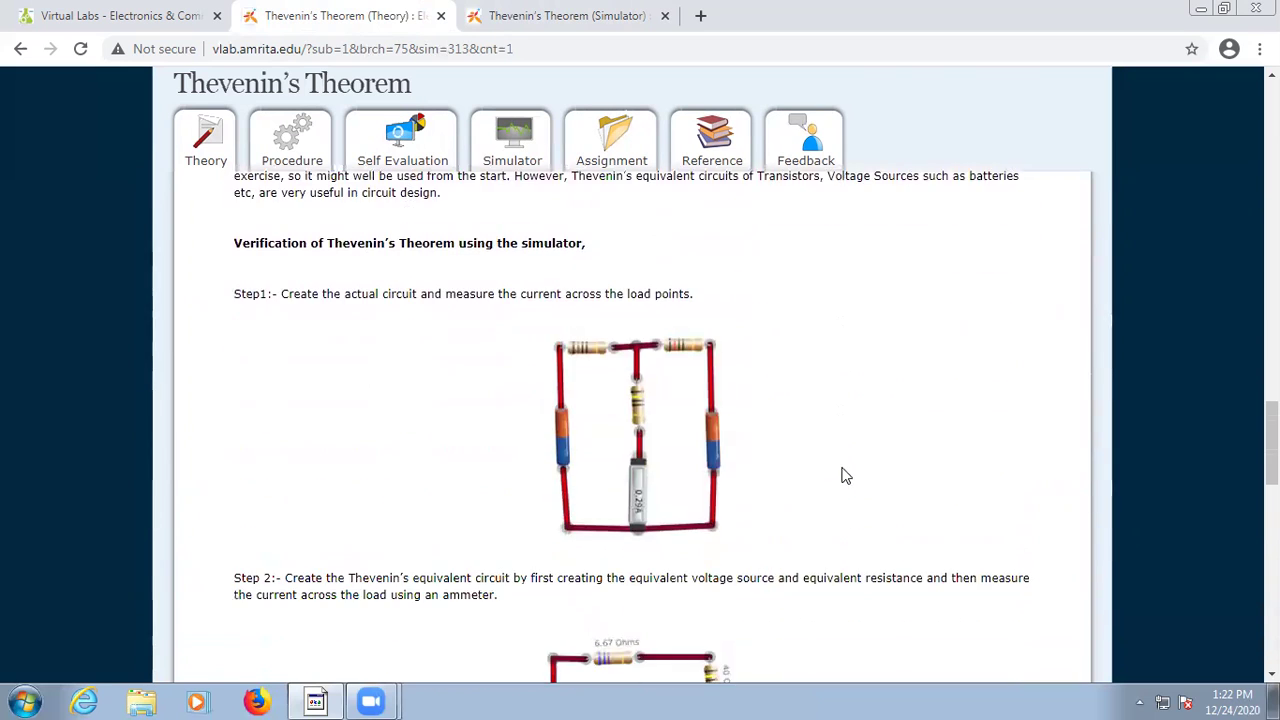
{"action": "scroll", "coordinate": [850, 480], "scroll_direction": "up", "scroll_amount": 4}
{"action": "scroll", "coordinate": [864, 496], "scroll_direction": "up", "scroll_amount": 10}
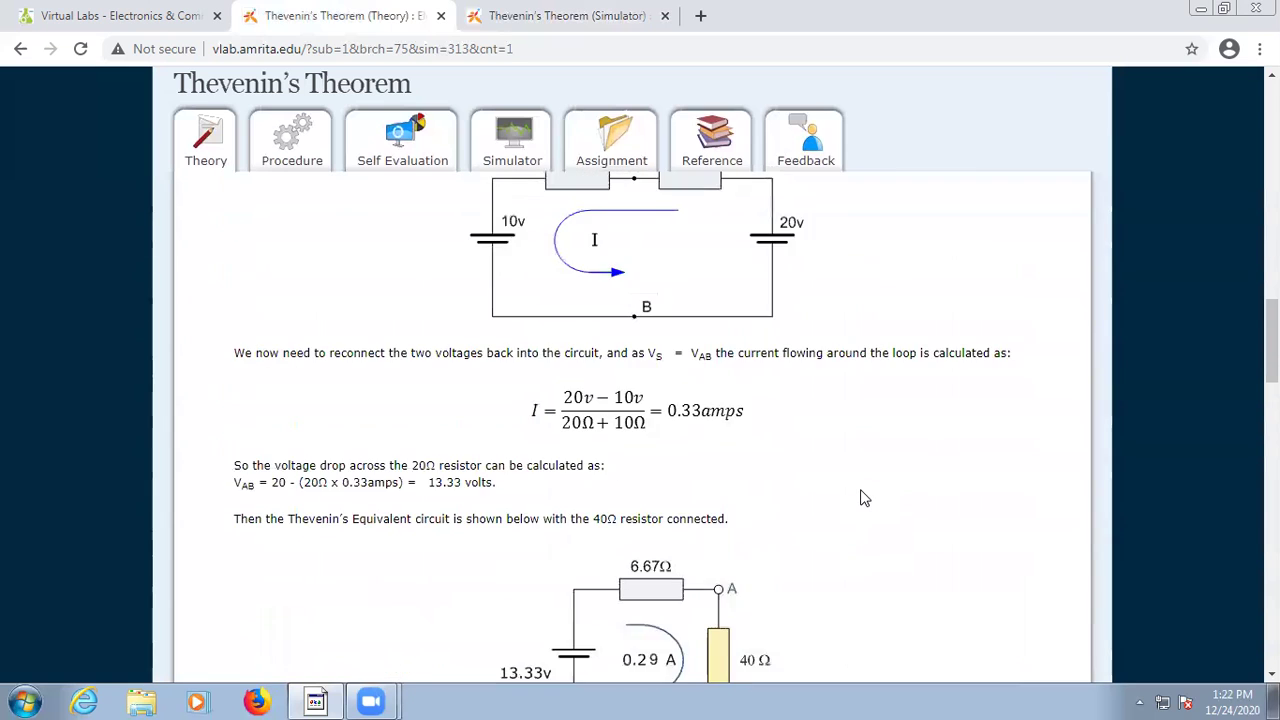
{"action": "scroll", "coordinate": [866, 512], "scroll_direction": "down", "scroll_amount": 5}
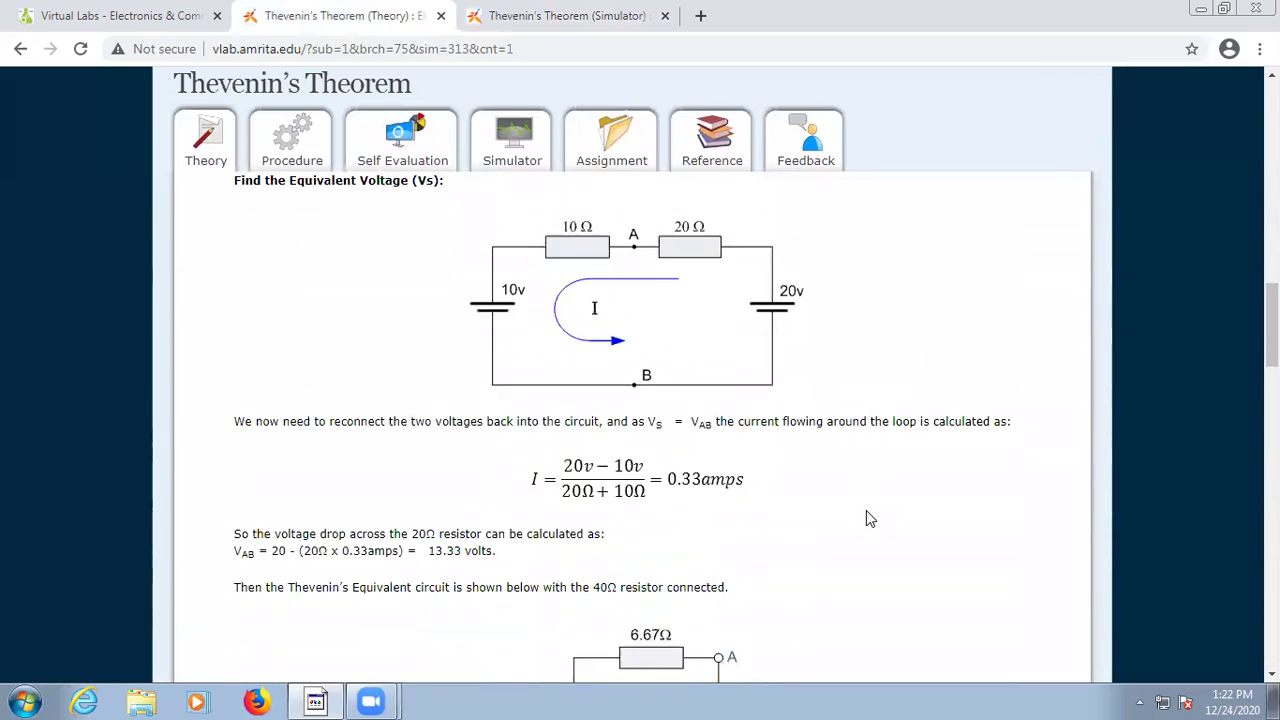
{"action": "left_click_drag", "start_coordinate": [496, 484], "coordinate": [393, 484]}
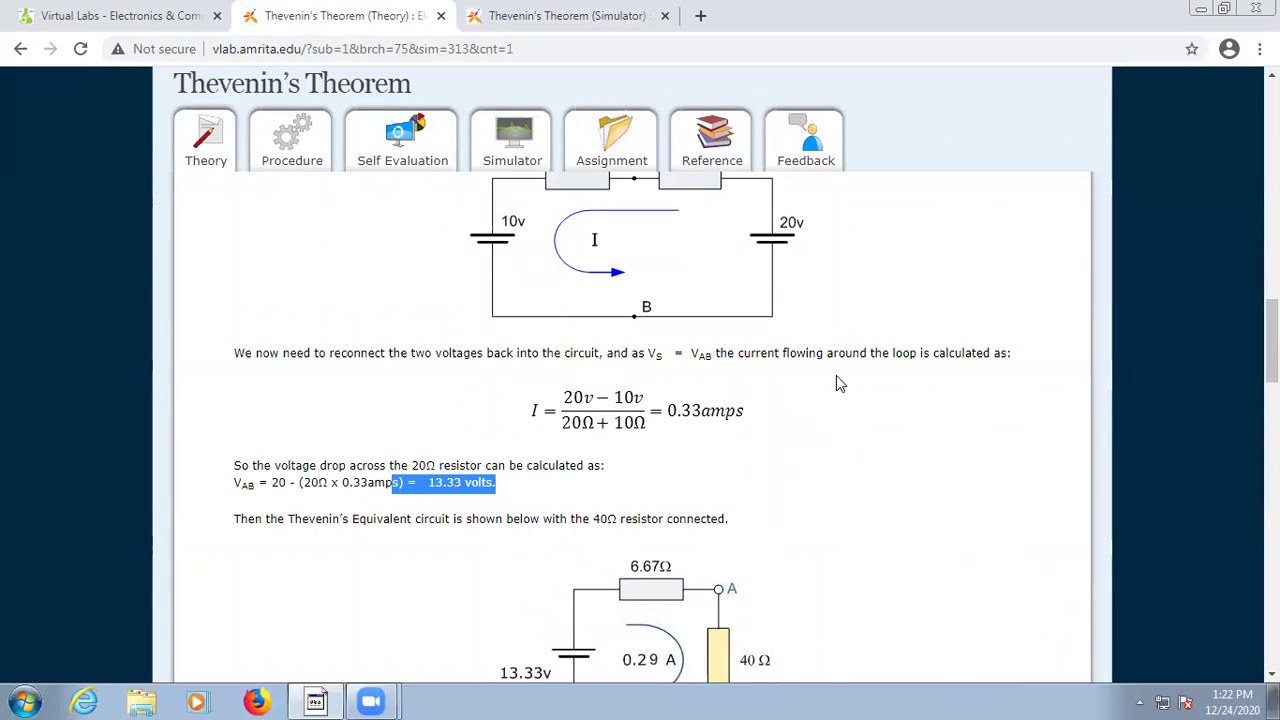
{"action": "left_click", "coordinate": [592, 12]}
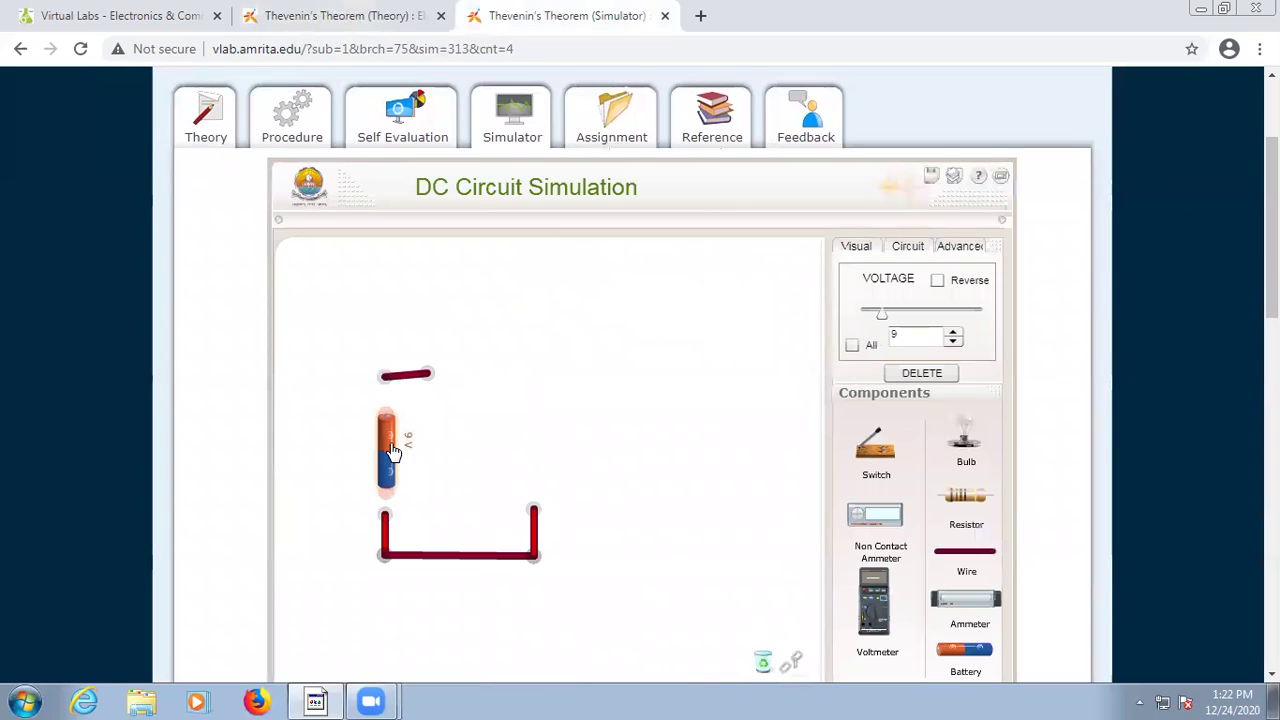
- Set the battery to 13.33 V and connect wires to its top and bottom terminals
{"action": "left_click", "coordinate": [905, 335]}
{"action": "type", "text": "13.33"}
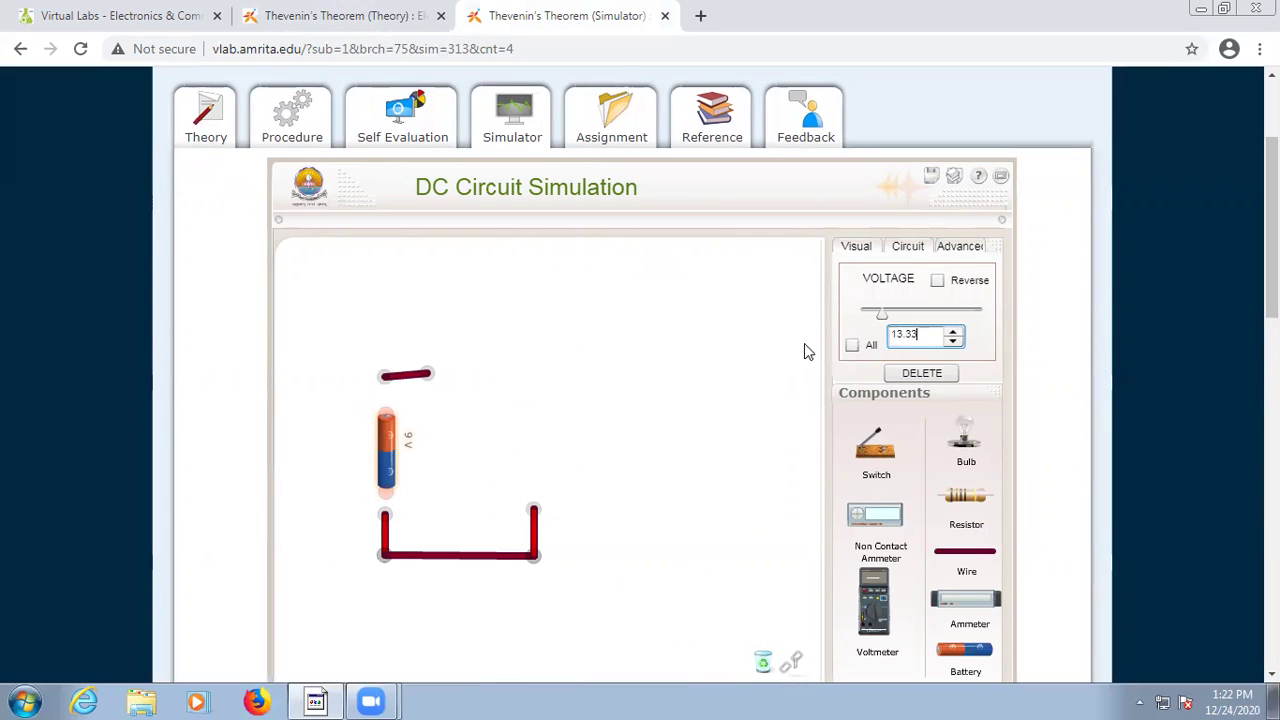
{"action": "left_click", "coordinate": [714, 482]}
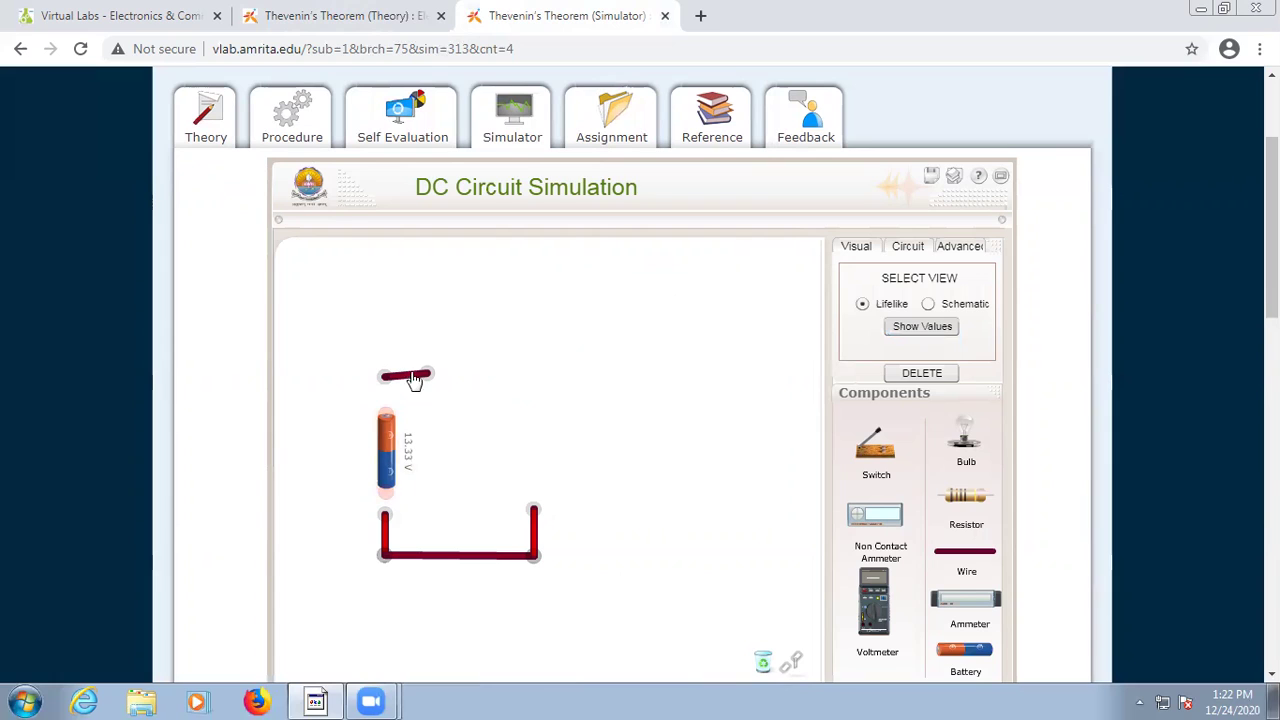
{"action": "left_click_drag", "start_coordinate": [386, 517], "coordinate": [386, 490]}
{"action": "mouse_move", "coordinate": [389, 378]}
{"action": "left_mouse_down"}
{"action": "mouse_move", "coordinate": [394, 412]}
{"action": "mouse_move", "coordinate": [403, 372]}
{"action": "mouse_move", "coordinate": [388, 373]}
{"action": "left_mouse_up"}
{"action": "left_click", "coordinate": [797, 517]}
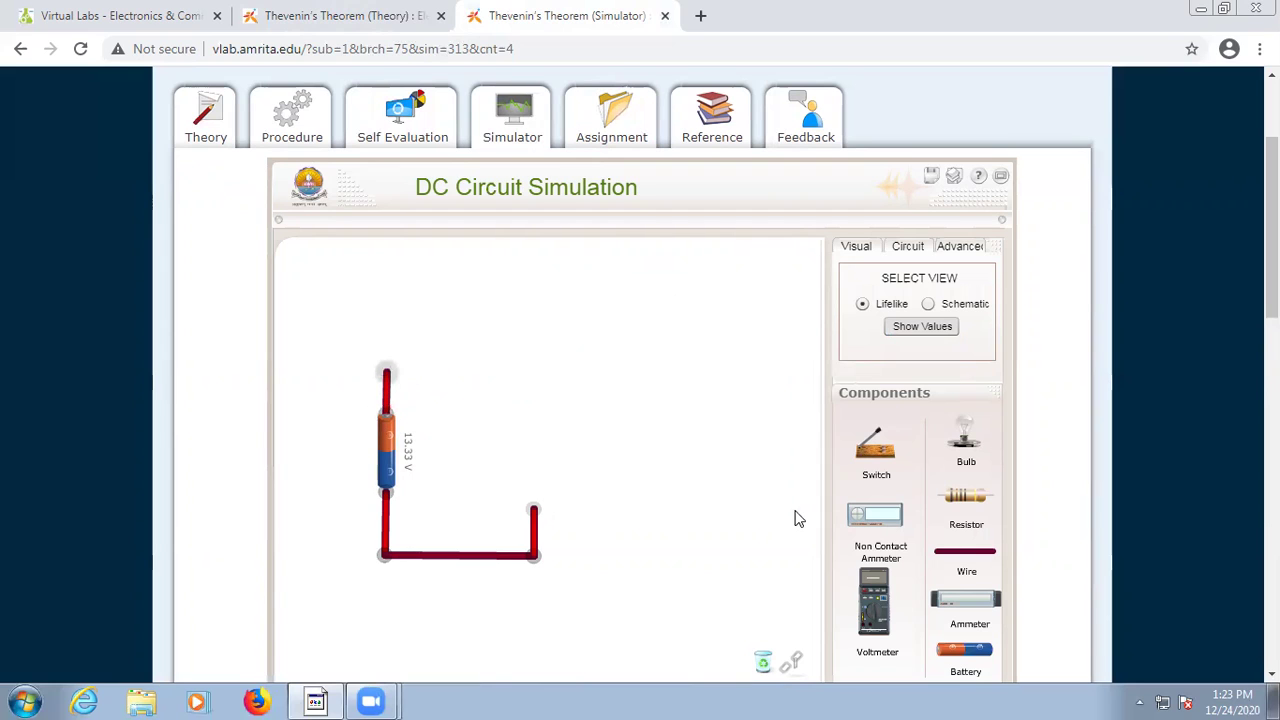
- Lay a resistor along the top of the circuit and set it to 6.67 Ω
{"action": "left_click_drag", "start_coordinate": [975, 560], "coordinate": [630, 438]}
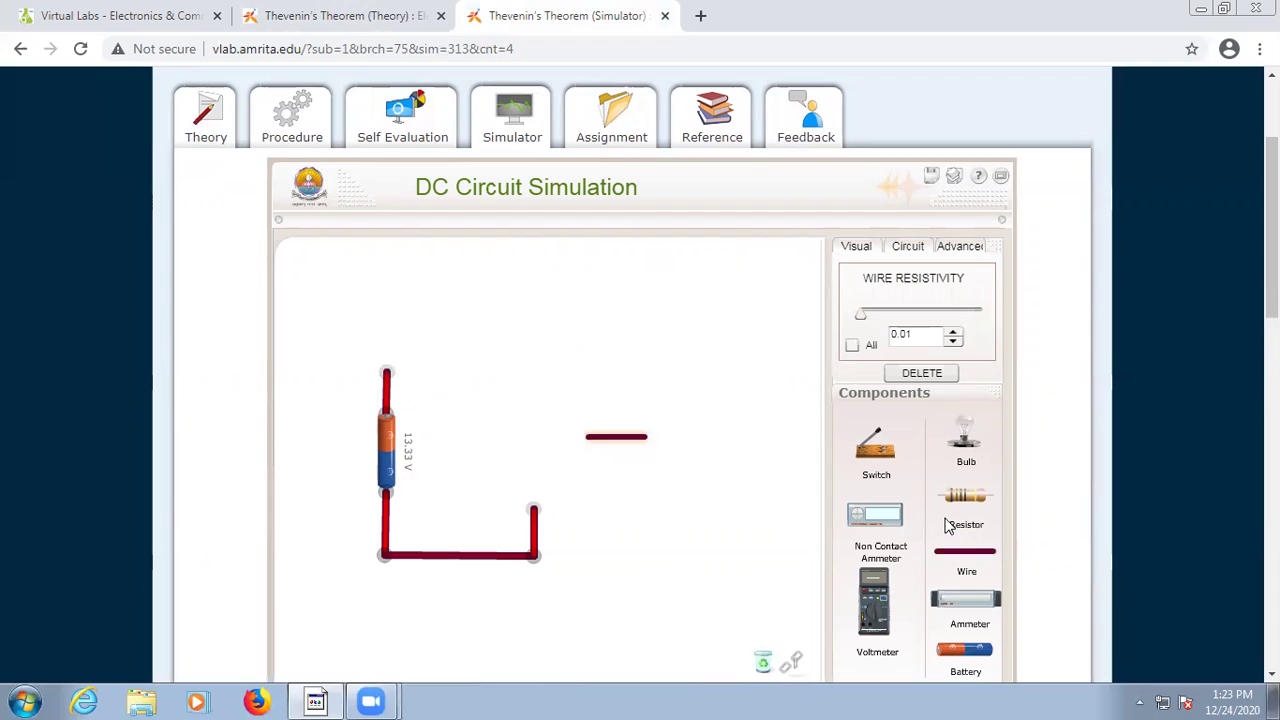
{"action": "left_click_drag", "start_coordinate": [966, 500], "coordinate": [492, 362]}
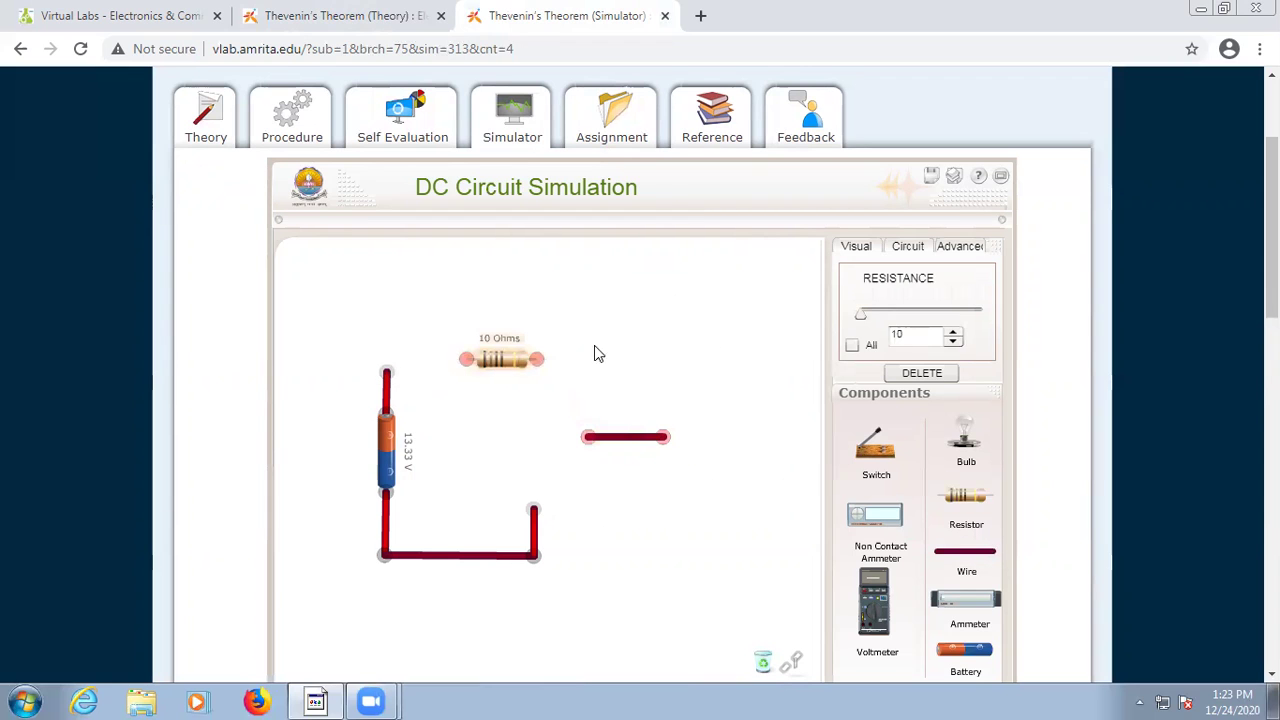
{"action": "left_click", "coordinate": [350, 14]}
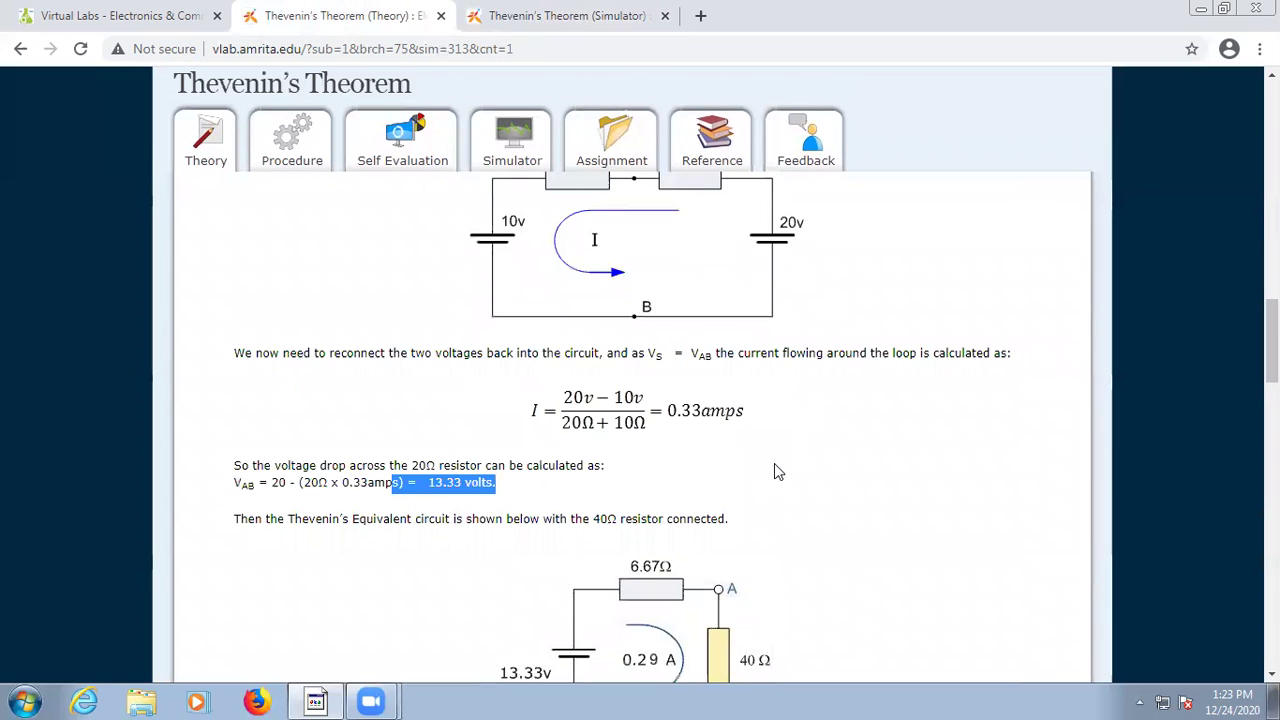
{"action": "scroll", "coordinate": [774, 471], "scroll_direction": "up", "scroll_amount": 6}
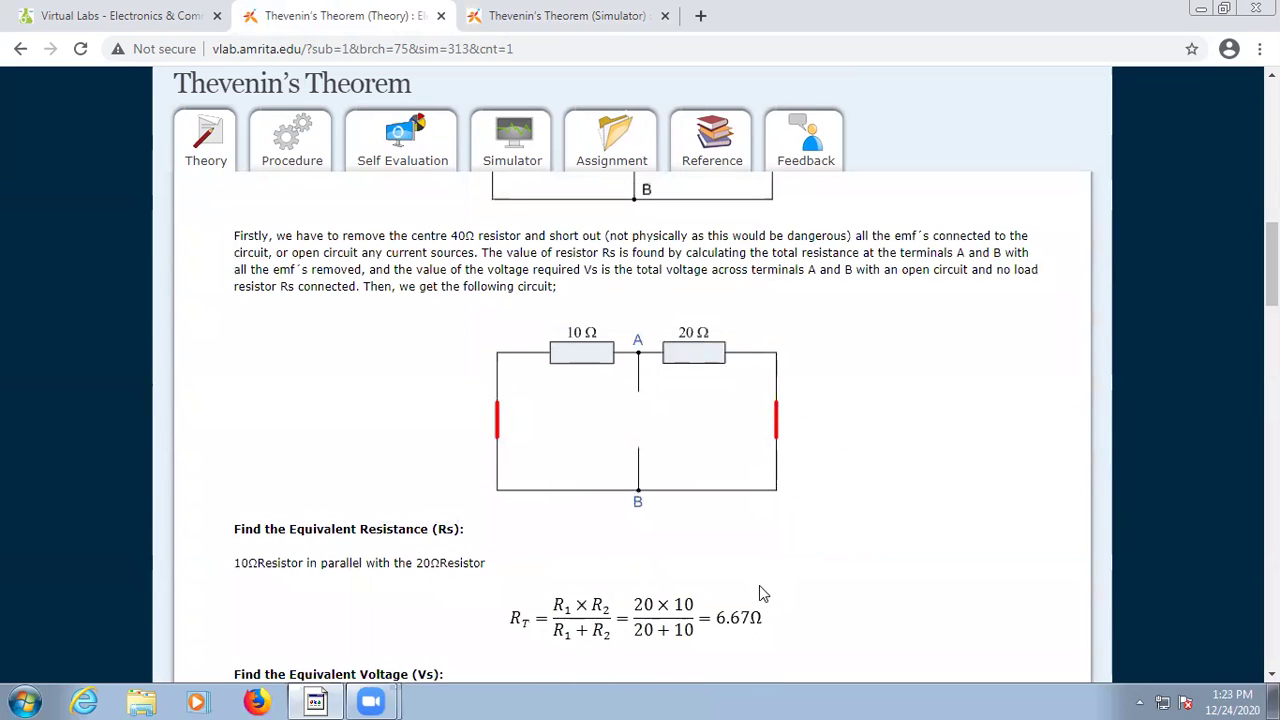
{"action": "left_click", "coordinate": [574, 14]}
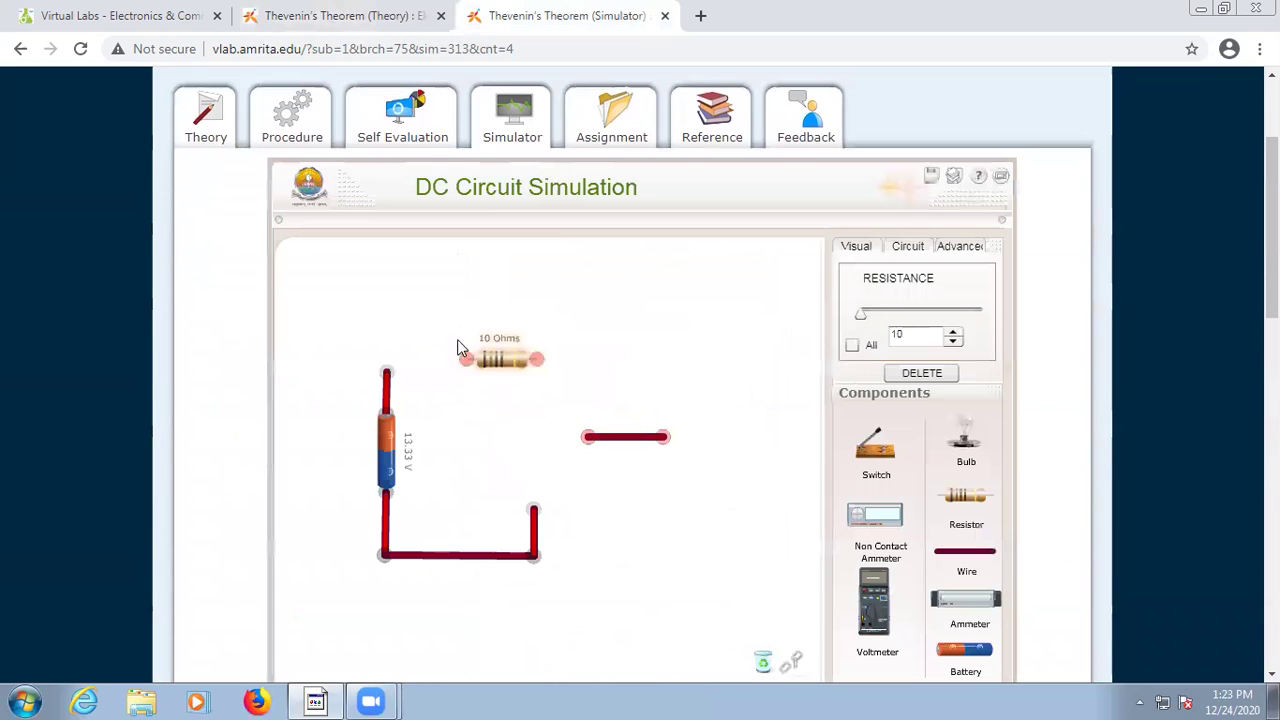
{"action": "left_click_drag", "start_coordinate": [590, 437], "coordinate": [389, 366]}
{"action": "left_click_drag", "start_coordinate": [674, 446], "coordinate": [487, 378]}
{"action": "left_click", "coordinate": [899, 335]}
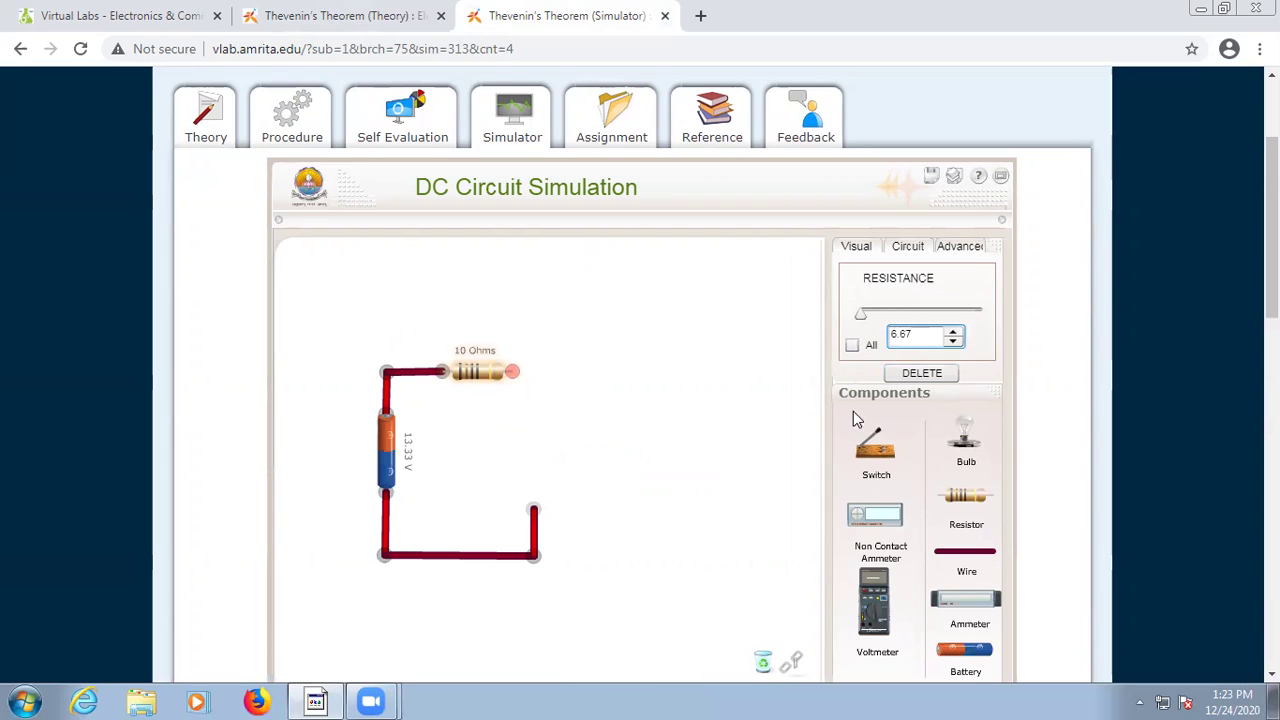
{"action": "left_click", "coordinate": [773, 432]}
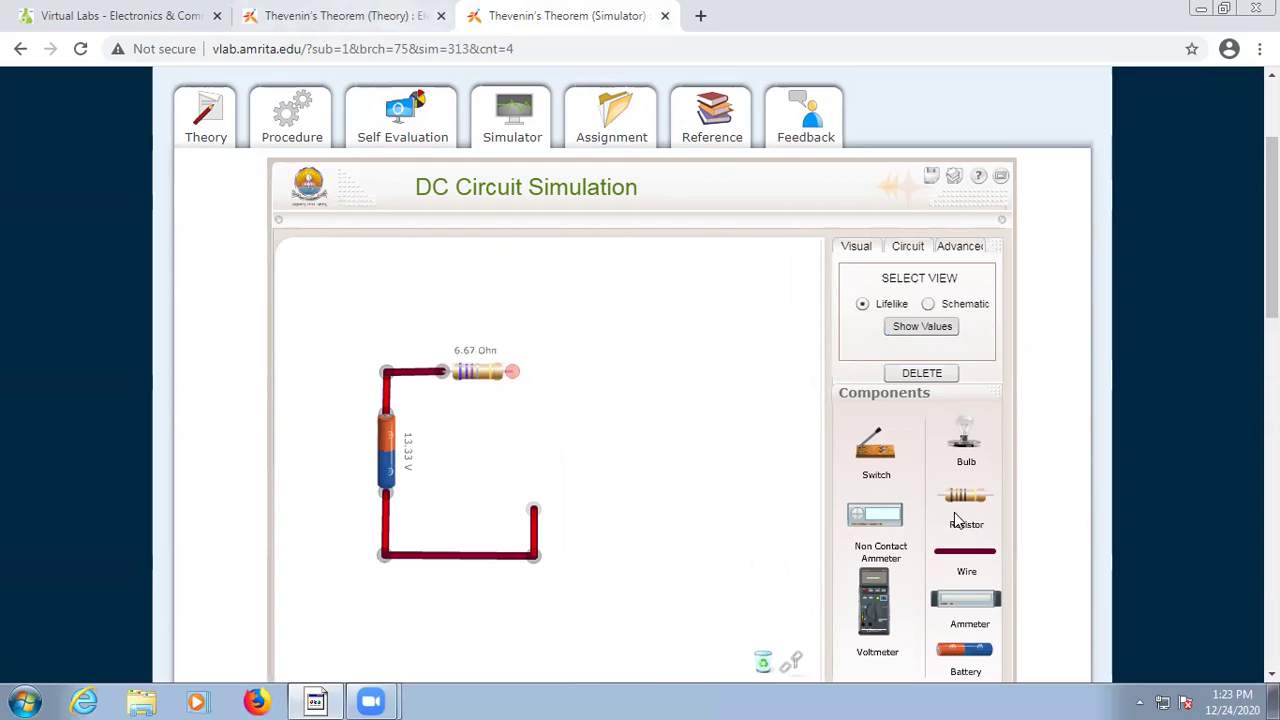
- Add a second resistor as an upright 10 Ω load
{"action": "left_click_drag", "start_coordinate": [966, 495], "coordinate": [586, 443]}
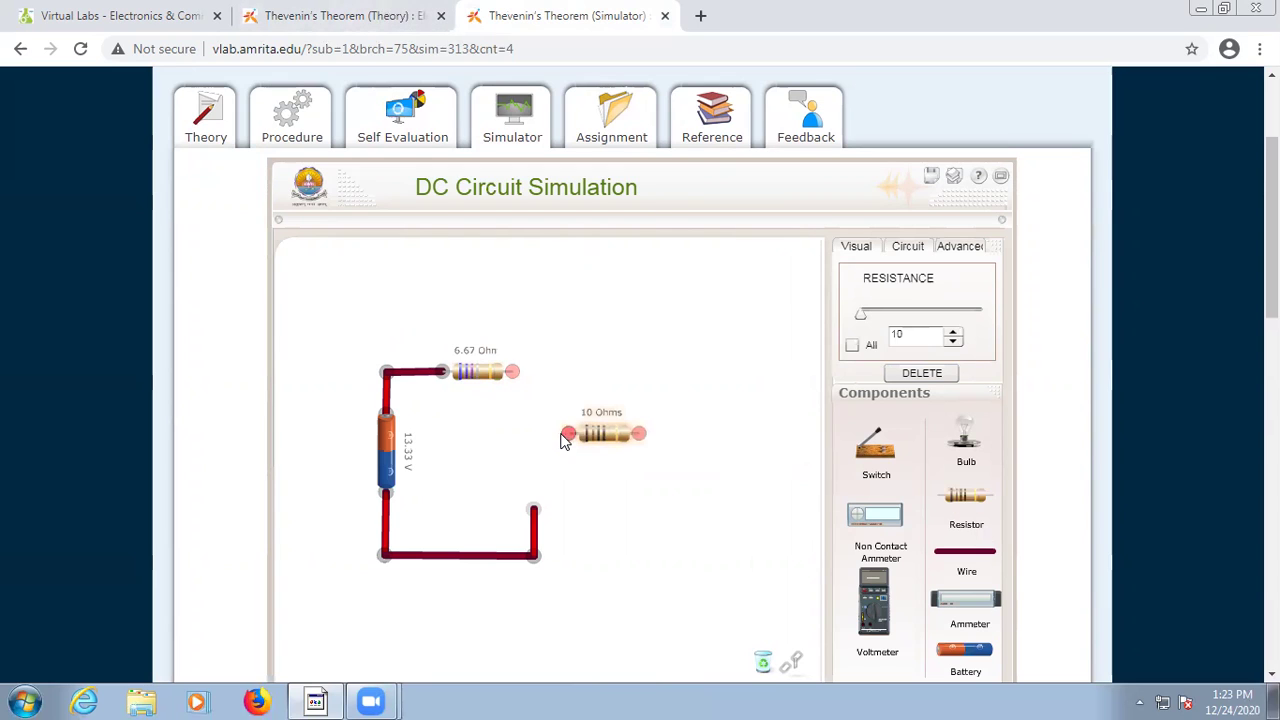
{"action": "left_click", "coordinate": [546, 440]}
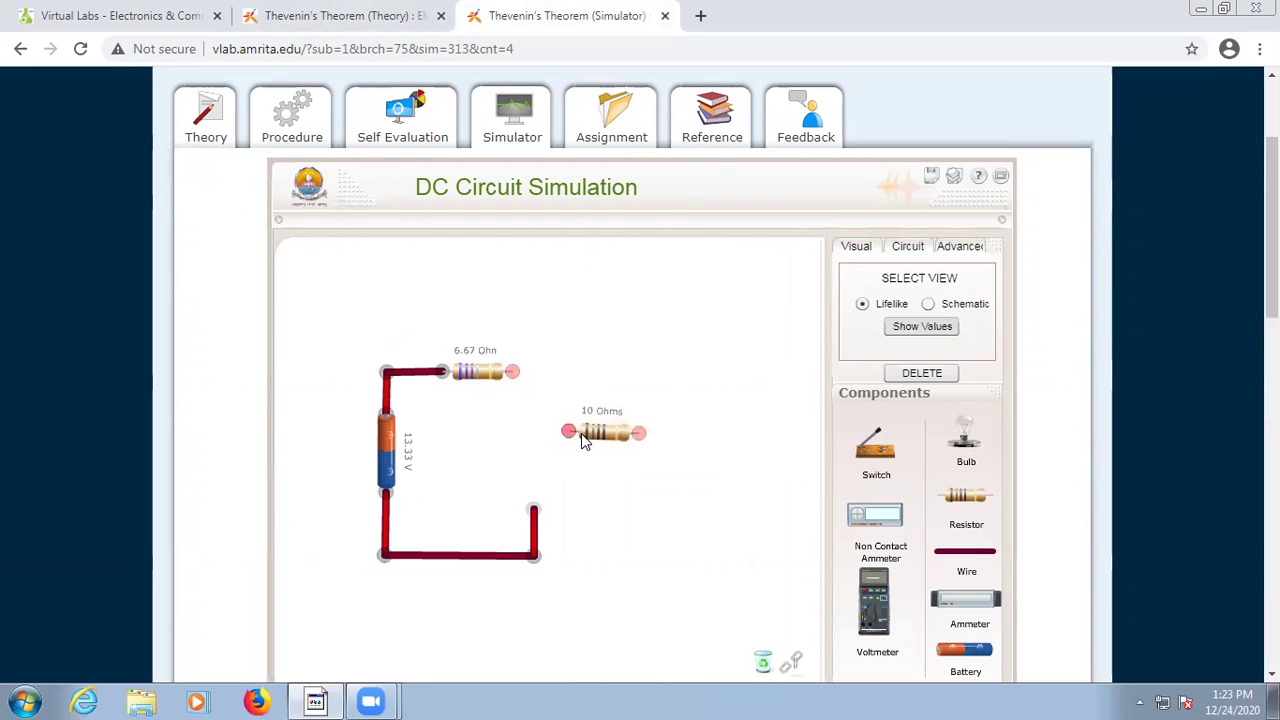
{"action": "left_click_drag", "start_coordinate": [608, 442], "coordinate": [547, 482]}
{"action": "left_click", "coordinate": [525, 436]}
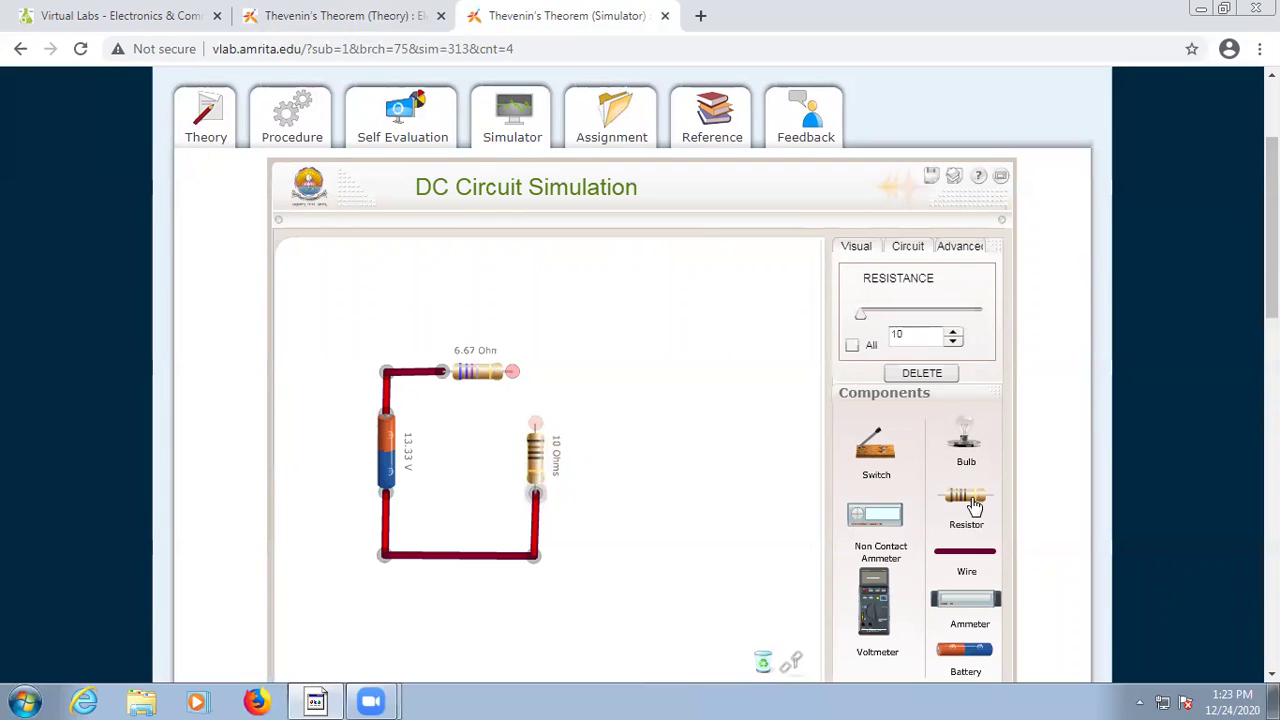
- Add a wire from the 6.67 Ω resistor's end to the top of the load resistor
{"action": "left_click", "coordinate": [975, 557]}
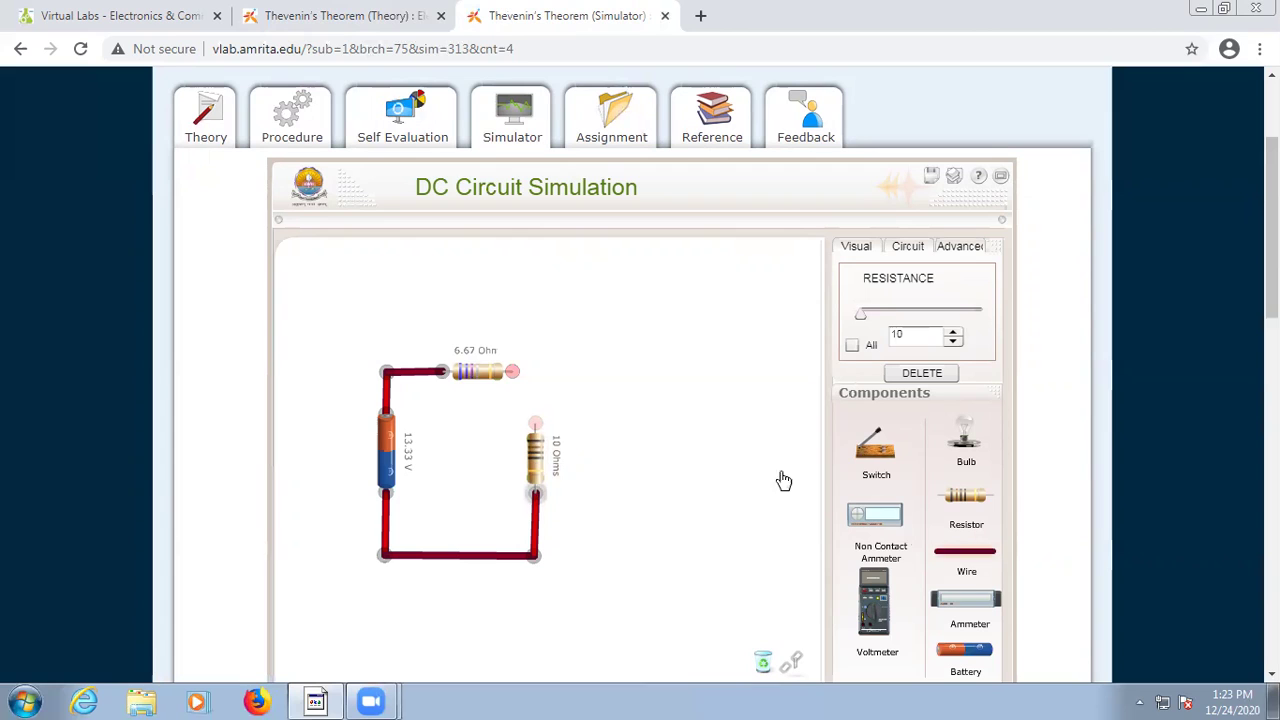
{"action": "left_click_drag", "start_coordinate": [614, 414], "coordinate": [515, 380]}
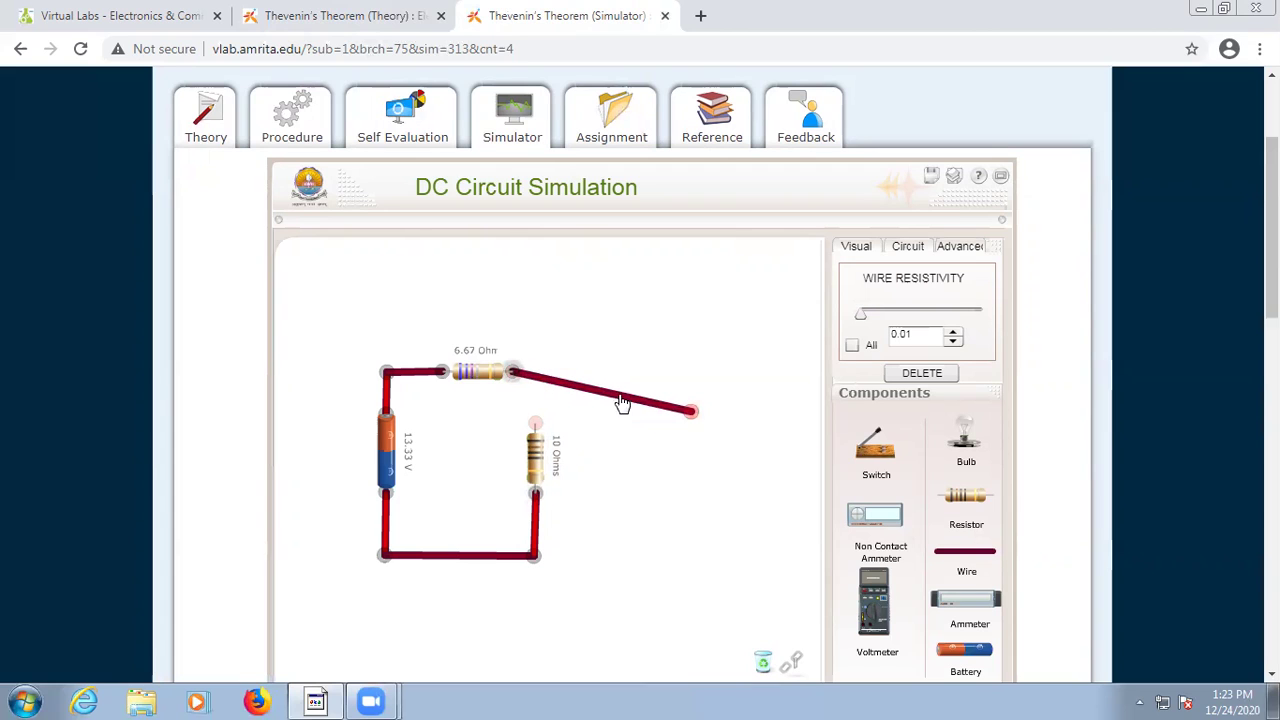
{"action": "left_click_drag", "start_coordinate": [689, 413], "coordinate": [535, 430]}
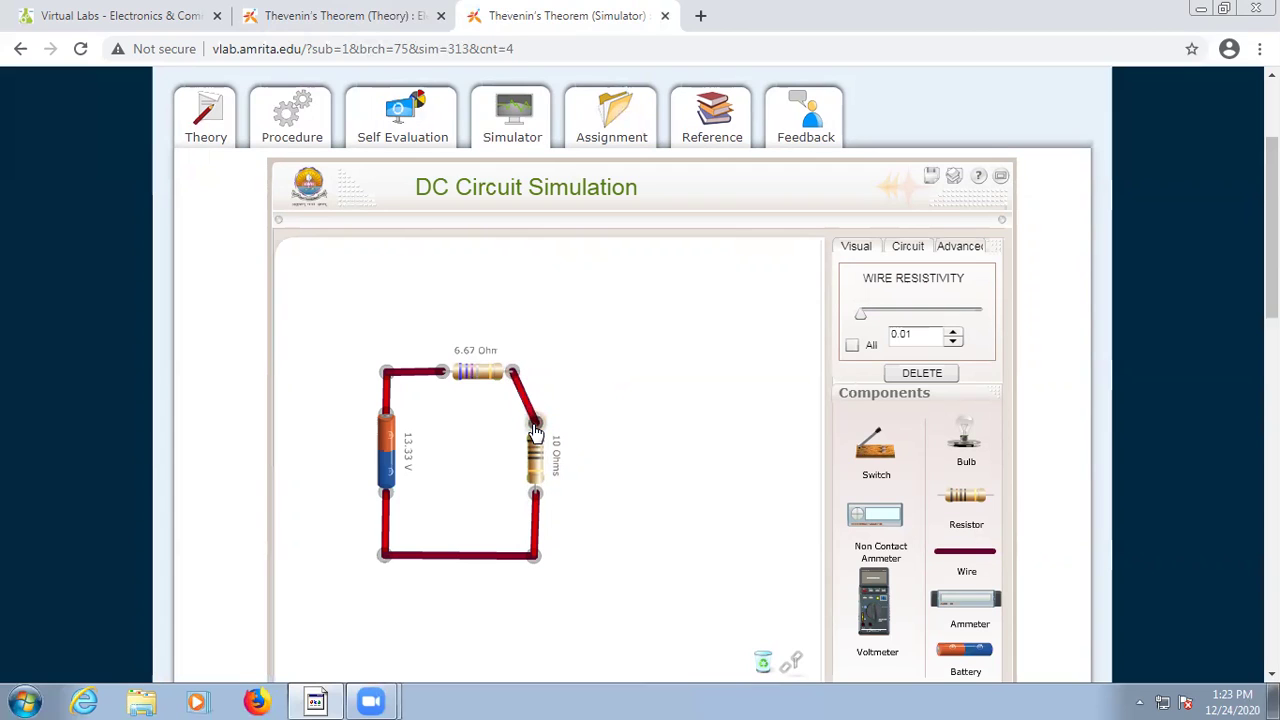
{"action": "left_click", "coordinate": [719, 547]}
- Compare against the theory page diagram and trial-place the Non Contact Ammeter on the load wire
{"action": "left_click", "coordinate": [383, 12]}
{"action": "scroll", "coordinate": [588, 224], "scroll_direction": "down", "scroll_amount": 6}
{"action": "scroll", "coordinate": [648, 348], "scroll_direction": "down", "scroll_amount": 4}
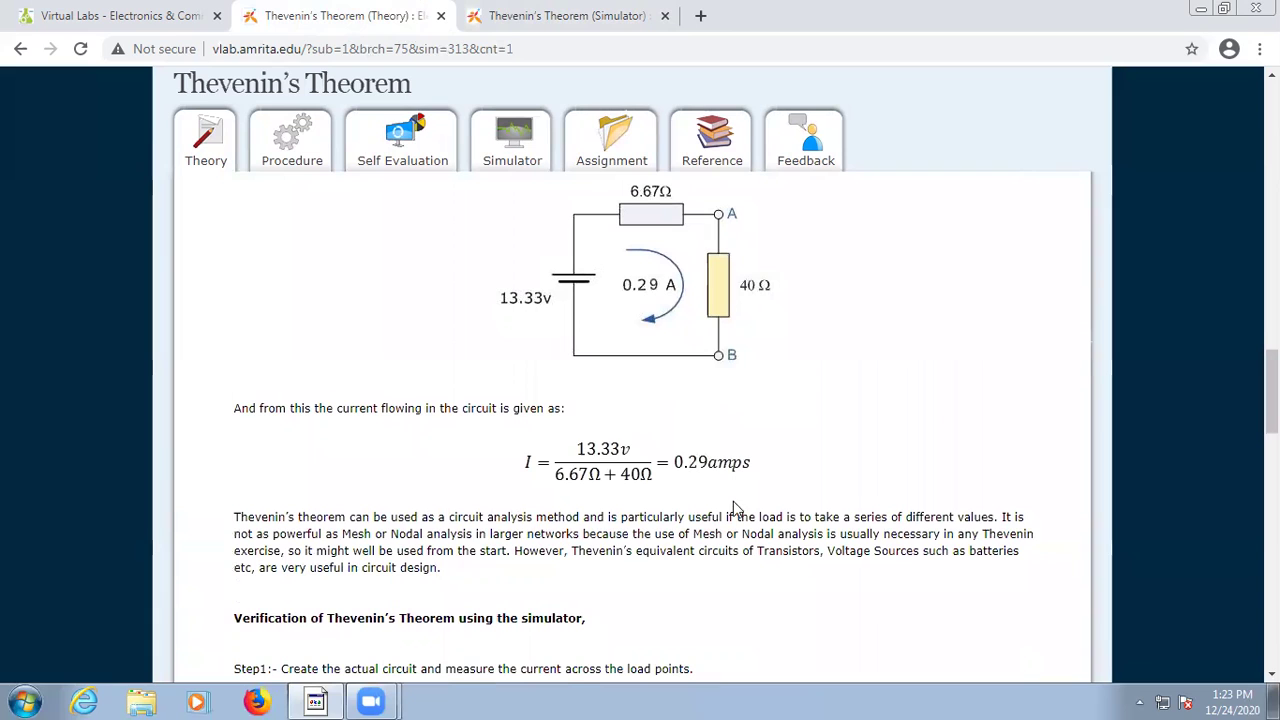
{"action": "left_click", "coordinate": [540, 12]}
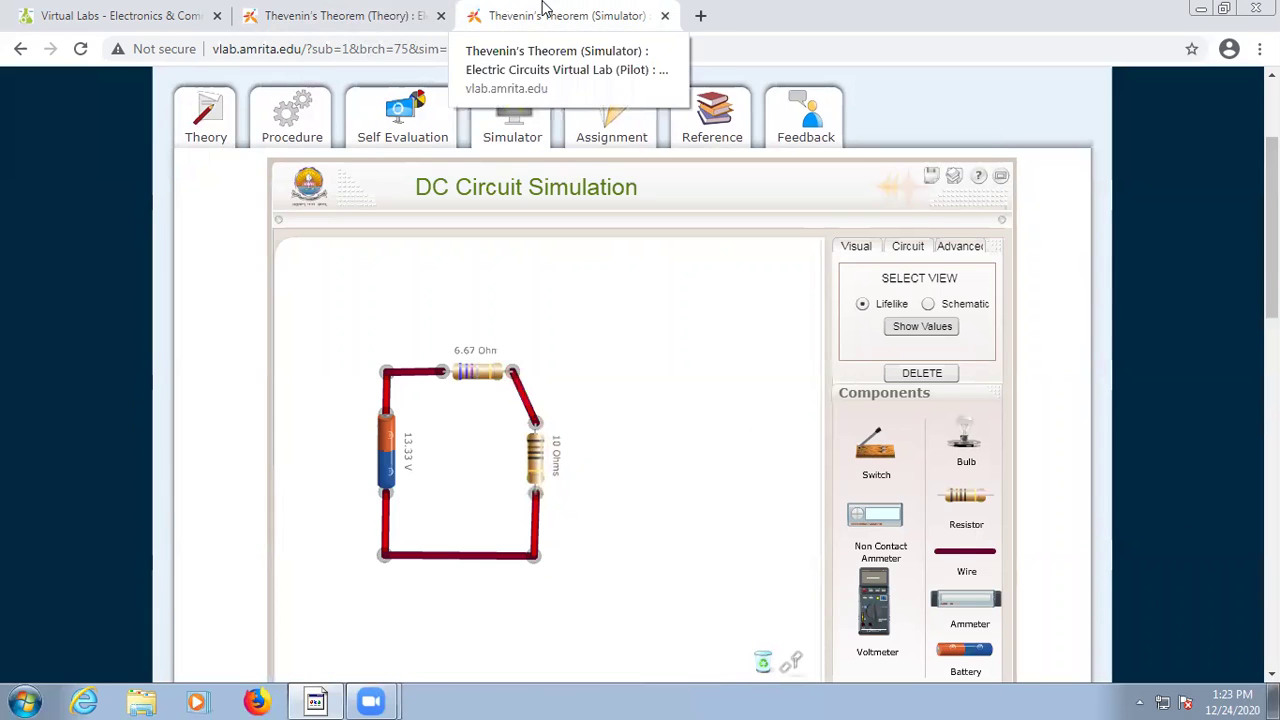
{"action": "left_click_drag", "start_coordinate": [881, 526], "coordinate": [545, 412]}
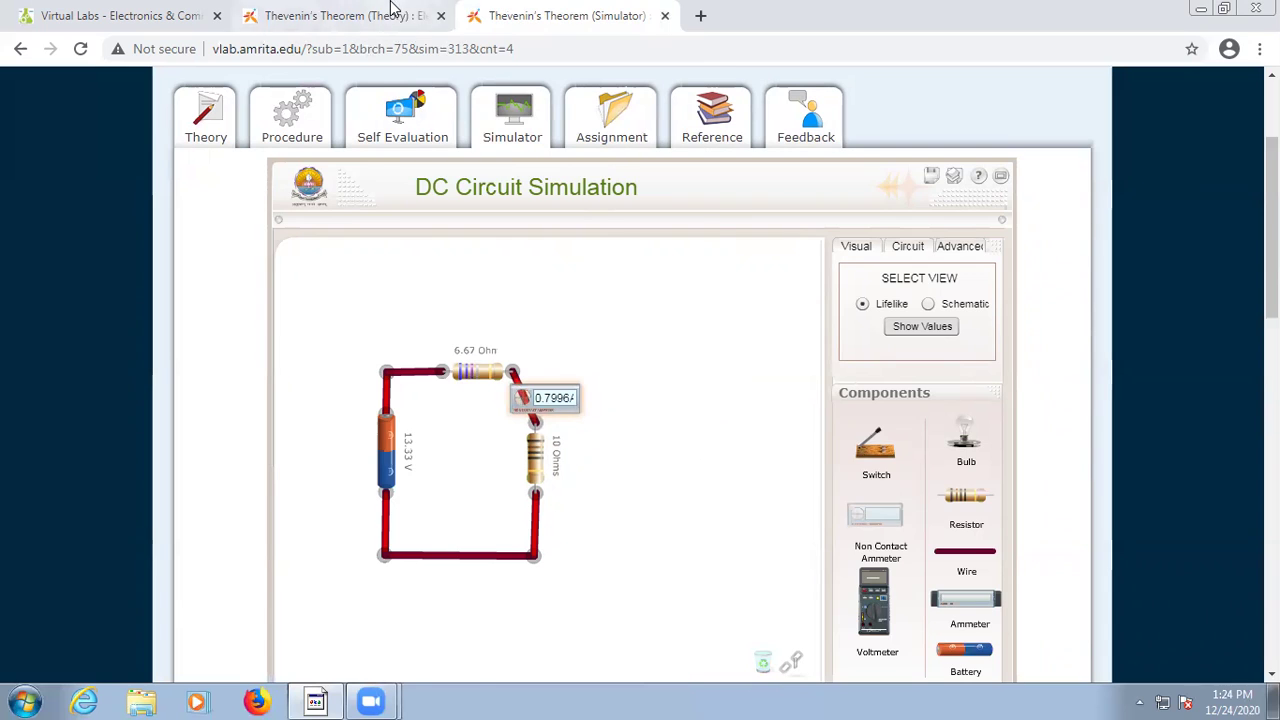
{"action": "left_click", "coordinate": [392, 12]}
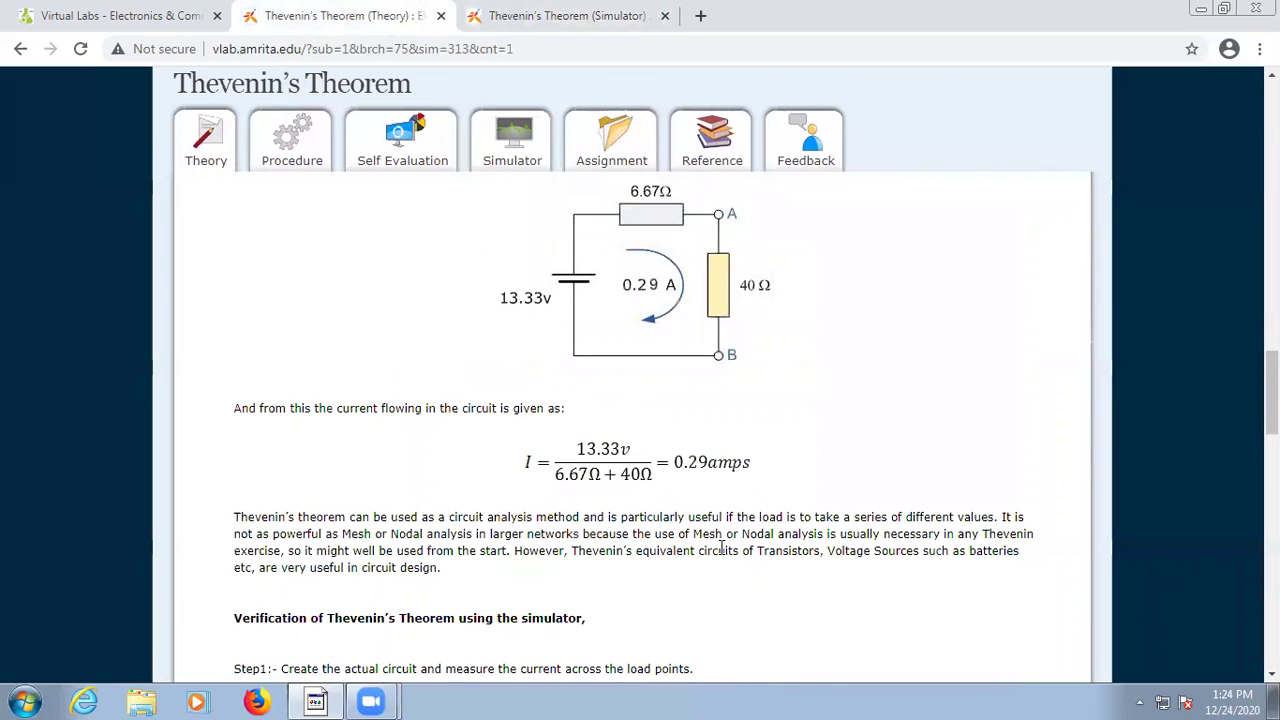
{"action": "left_click", "coordinate": [530, 10]}
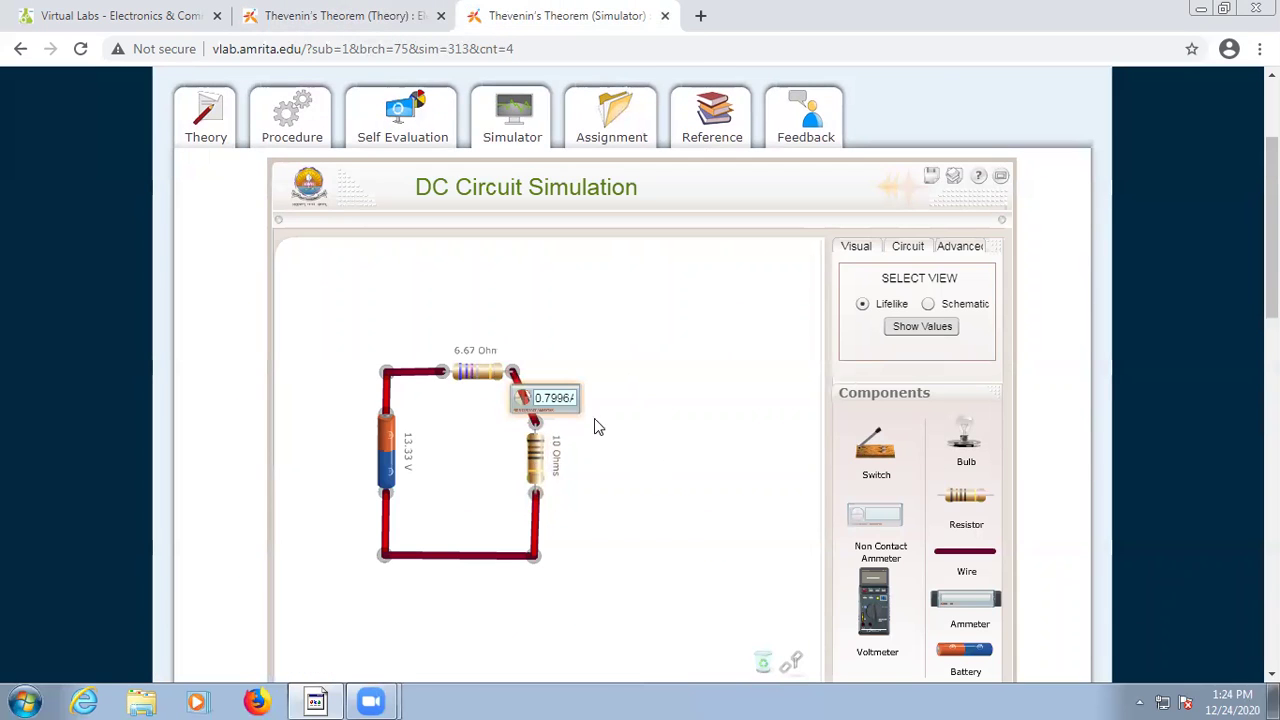
{"action": "left_click_drag", "start_coordinate": [553, 402], "coordinate": [651, 446]}
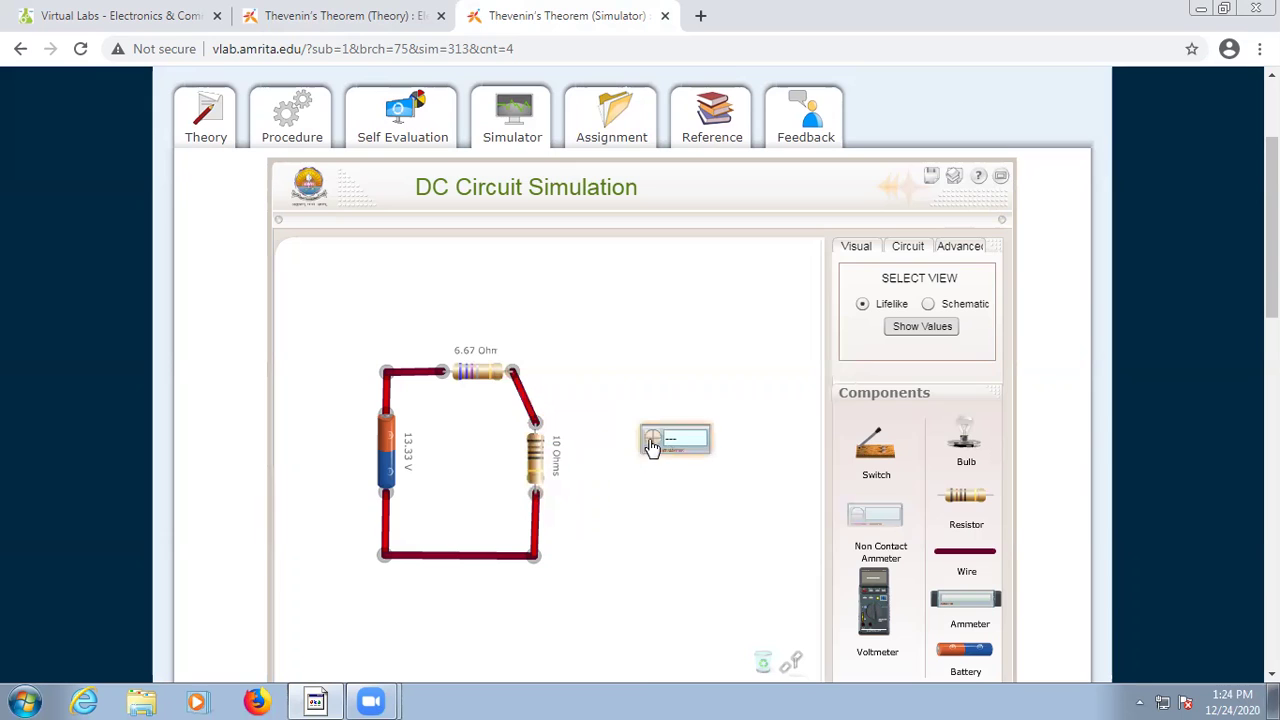
- Change the load resistance from 10 to 40 Ω and clip the ammeter on, reading 0.2856 A
{"action": "left_click", "coordinate": [537, 468]}
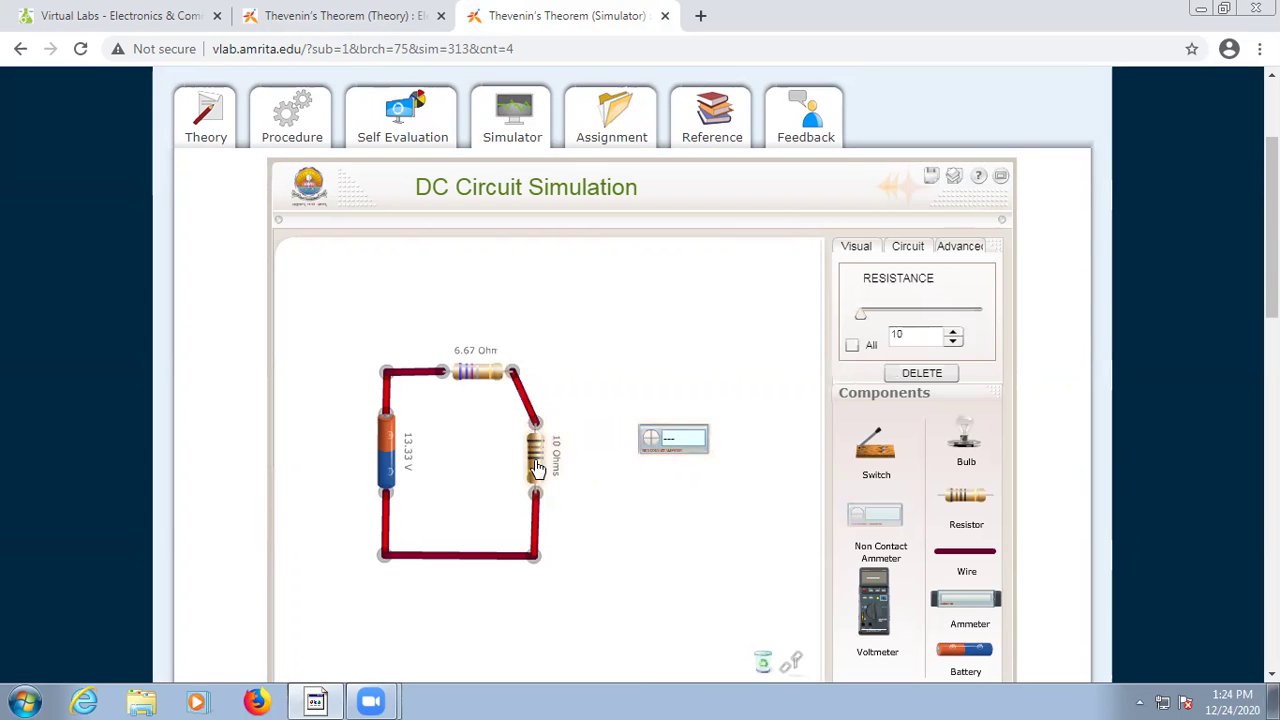
{"action": "left_click", "coordinate": [915, 335]}
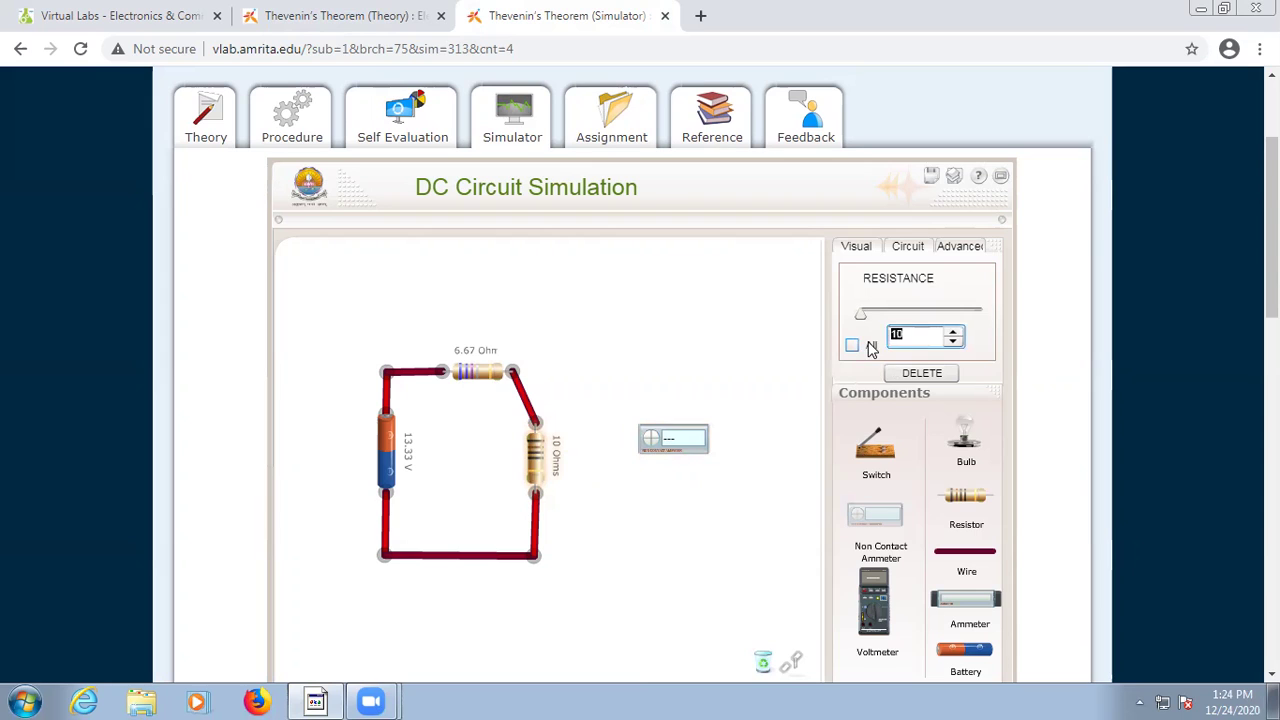
{"action": "left_click", "coordinate": [655, 584]}
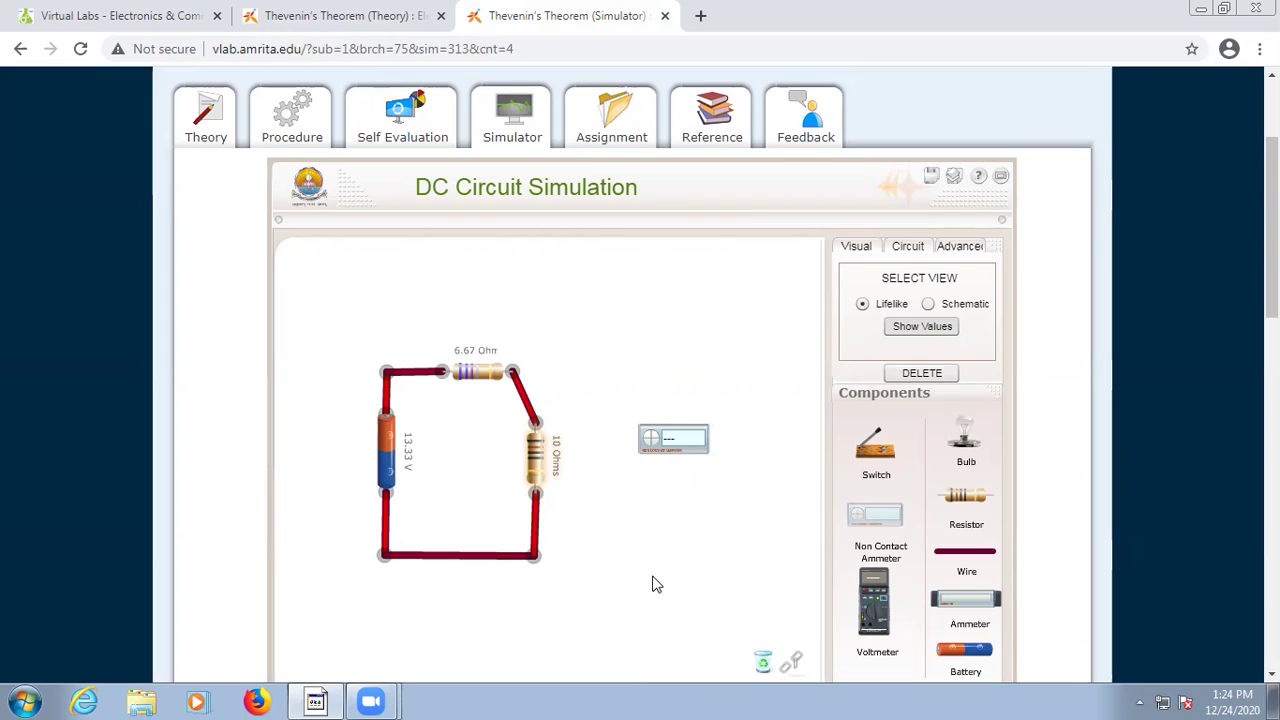
{"action": "left_click_drag", "start_coordinate": [676, 450], "coordinate": [551, 414]}
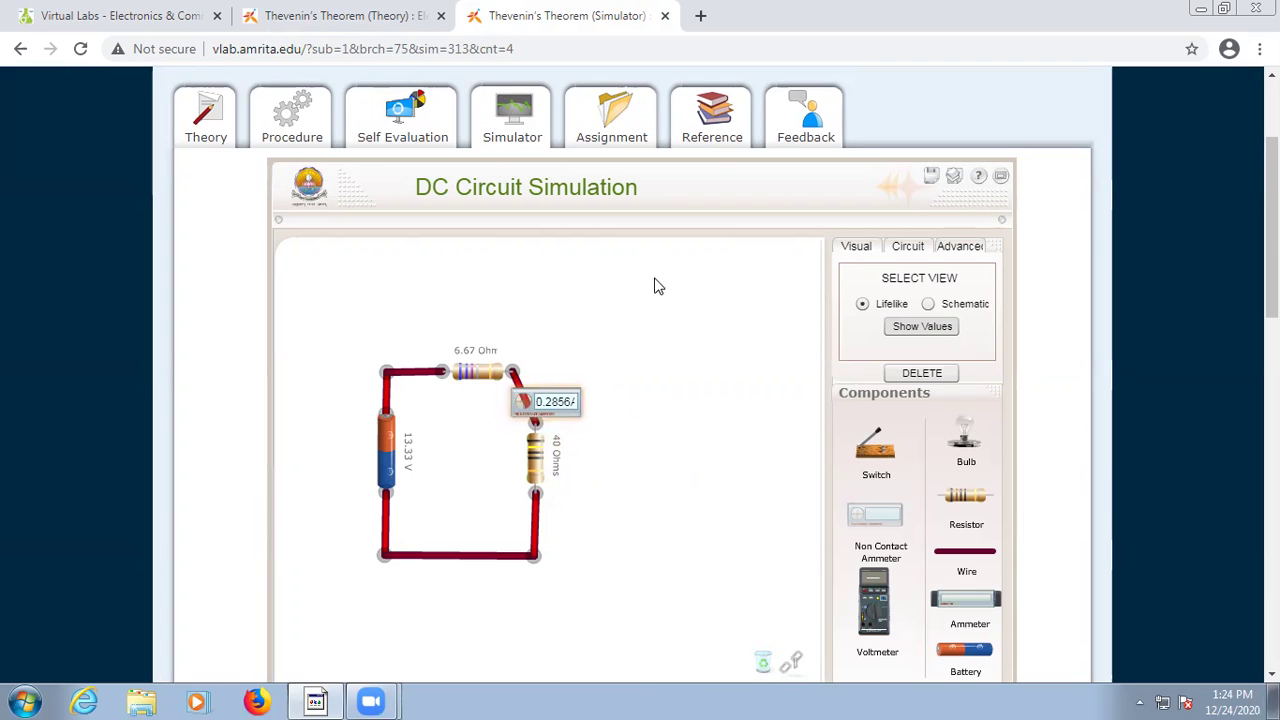
{"action": "left_click", "coordinate": [347, 10]}
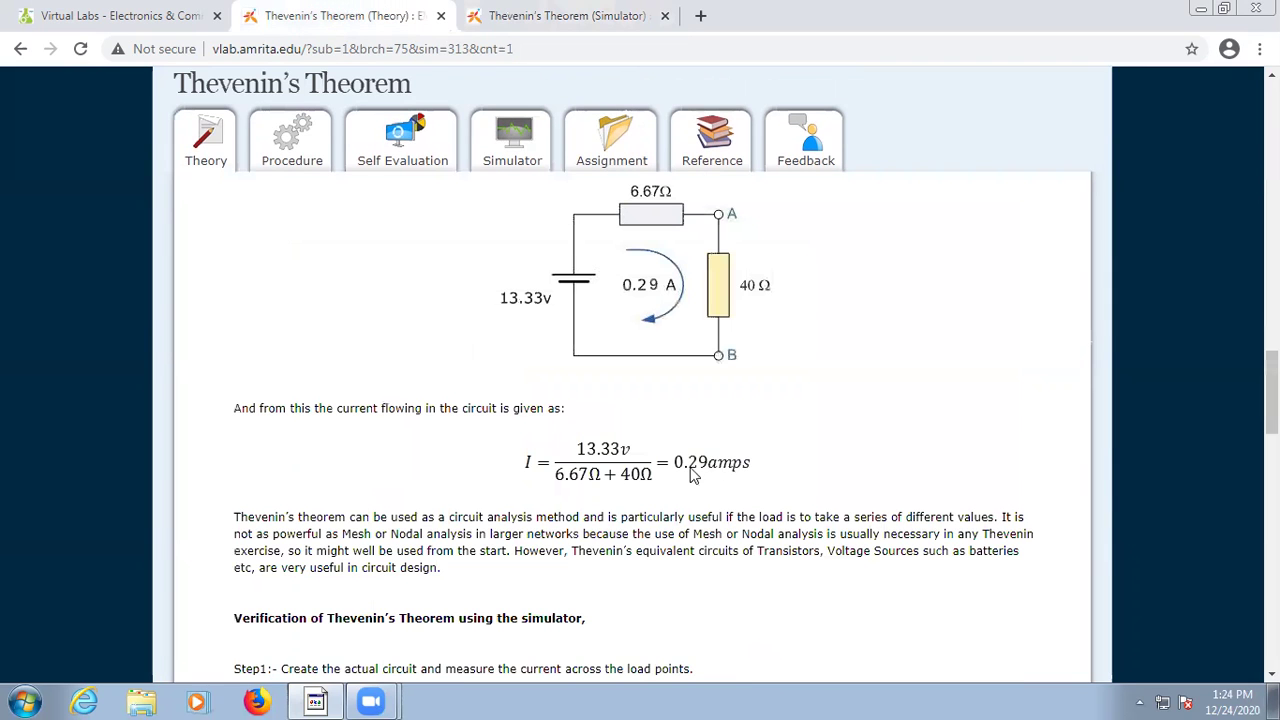
{"action": "mouse_move", "coordinate": [697, 476]}
{"action": "left_mouse_down"}
{"action": "mouse_move", "coordinate": [666, 457]}
{"action": "mouse_move", "coordinate": [687, 460]}
{"action": "left_mouse_up"}
{"action": "left_click", "coordinate": [565, 10]}
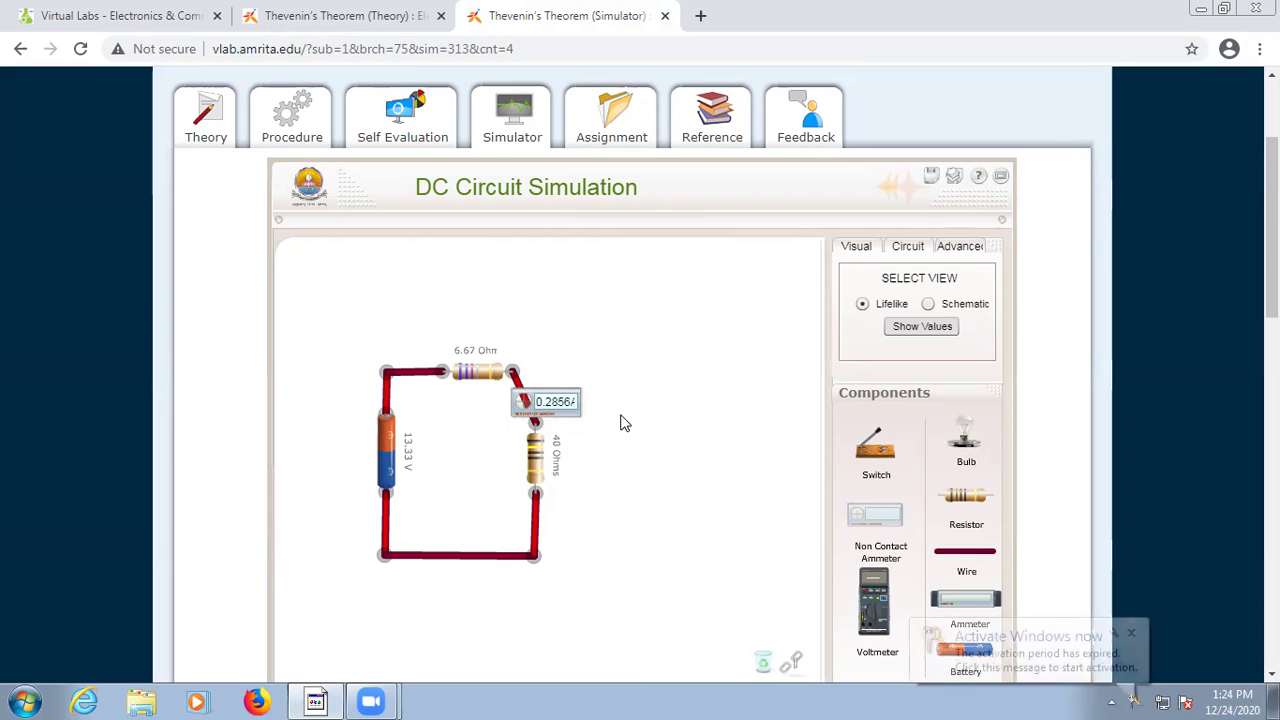
- Go back from the Electronics & Communications list and browse the Electrical Engineering lab list
{"action": "left_click", "coordinate": [113, 12]}
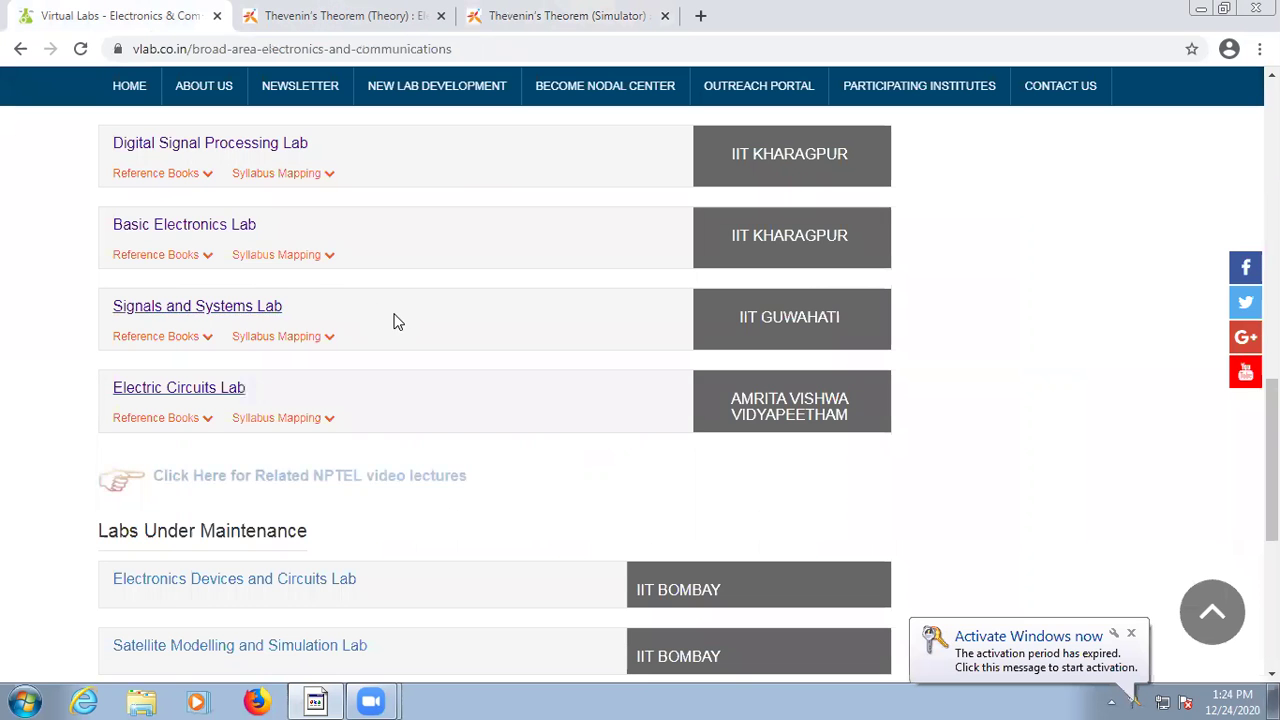
{"action": "scroll", "coordinate": [400, 318], "scroll_direction": "up", "scroll_amount": 10}
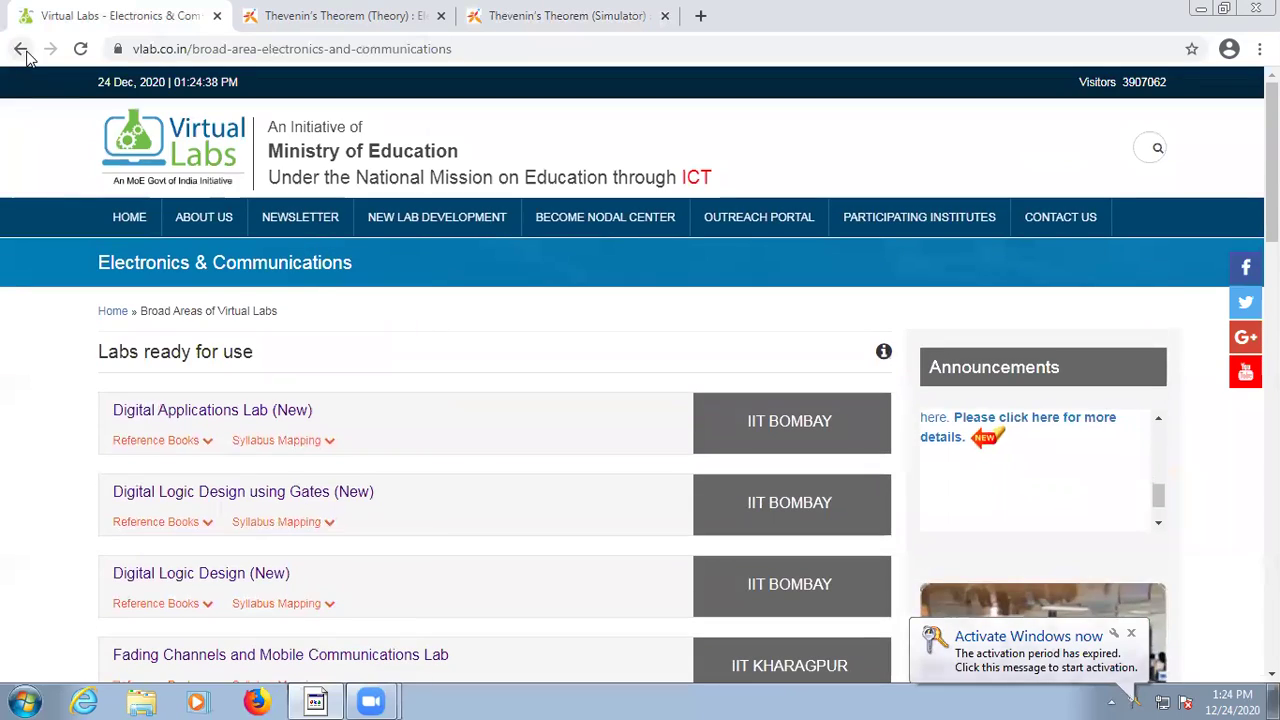
{"action": "left_click", "coordinate": [20, 49]}
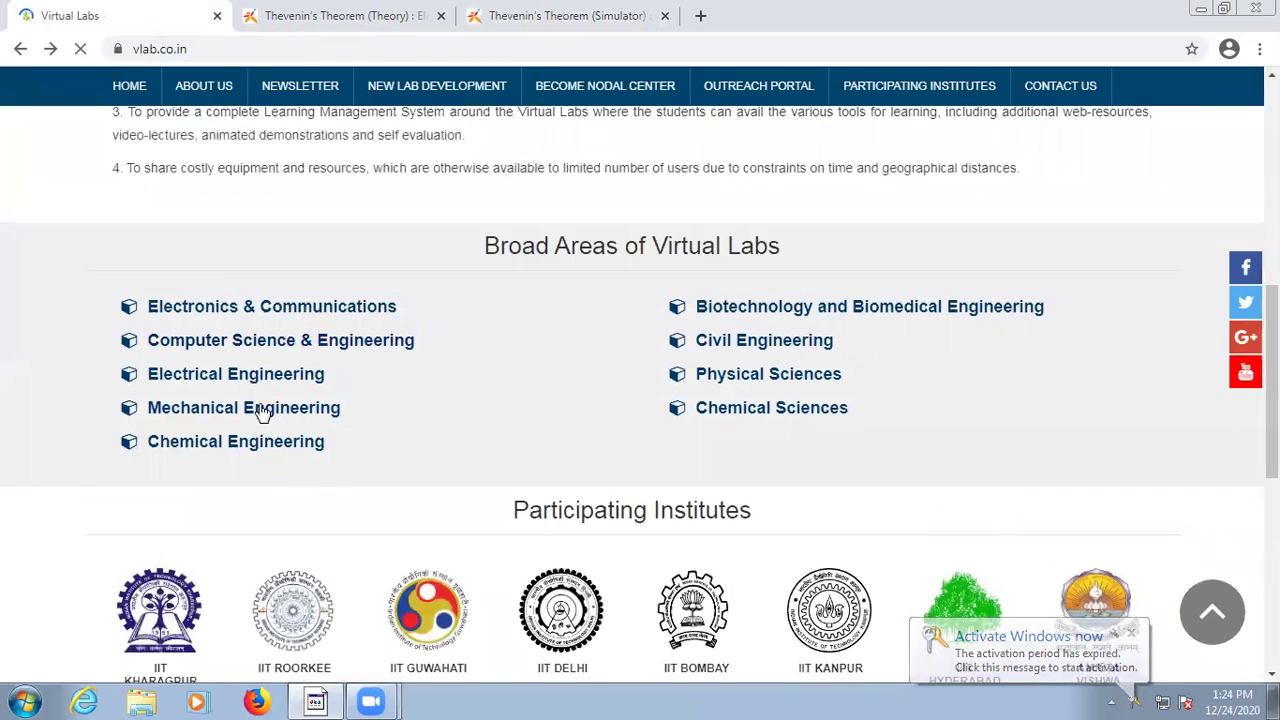
{"action": "left_click", "coordinate": [264, 379]}
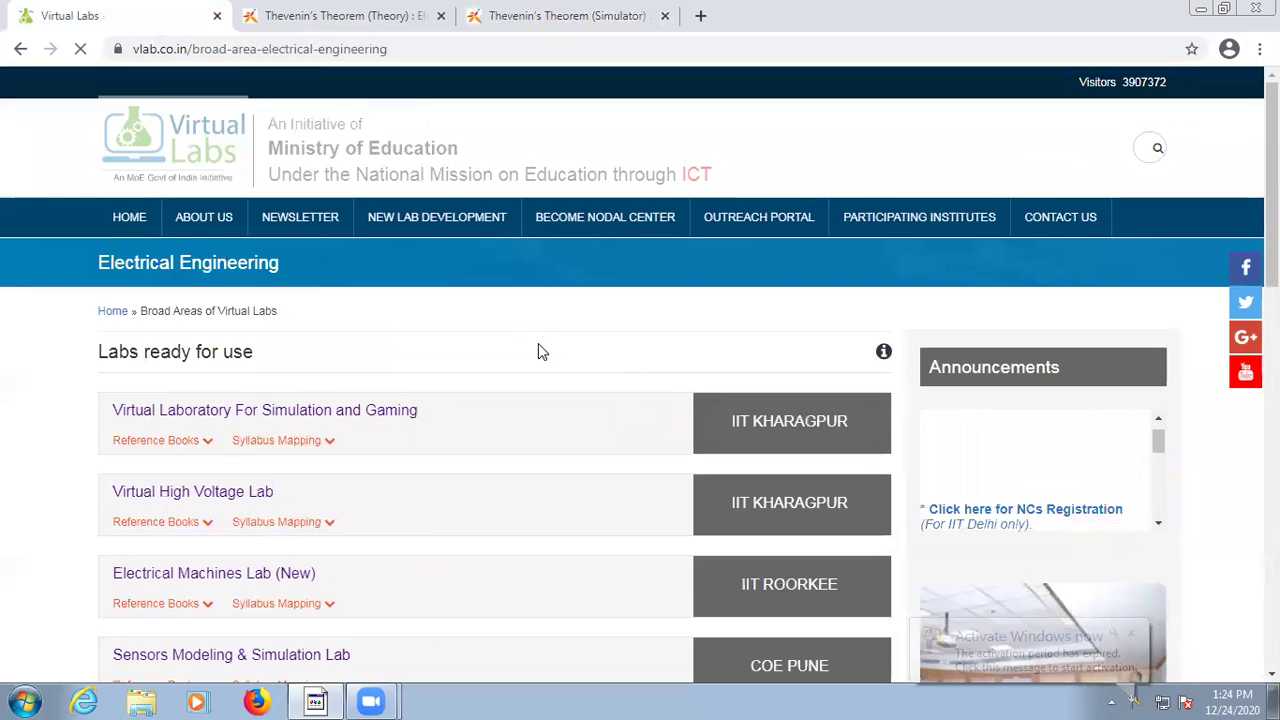
{"action": "scroll", "coordinate": [510, 340], "scroll_direction": "down", "scroll_amount": 2}
{"action": "scroll", "coordinate": [510, 340], "scroll_direction": "down", "scroll_amount": 2}
{"action": "scroll", "coordinate": [508, 342], "scroll_direction": "down", "scroll_amount": 5}
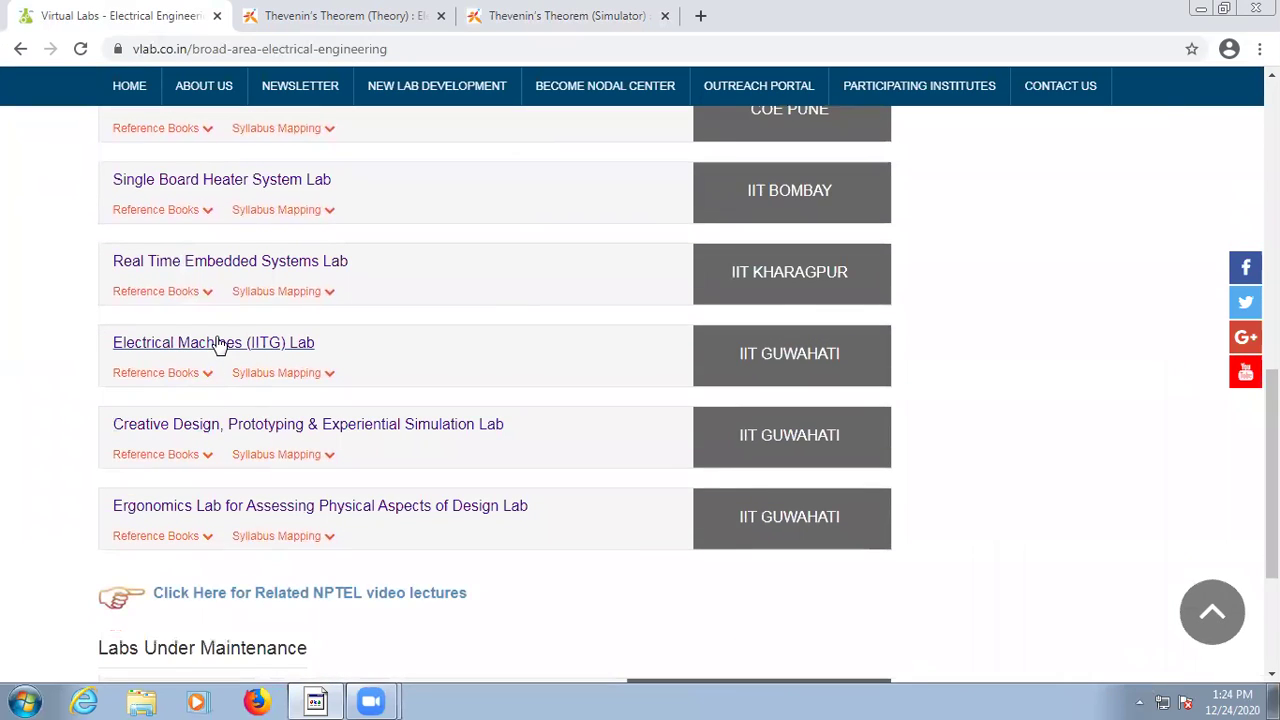
{"action": "scroll", "coordinate": [220, 342], "scroll_direction": "up", "scroll_amount": 10}
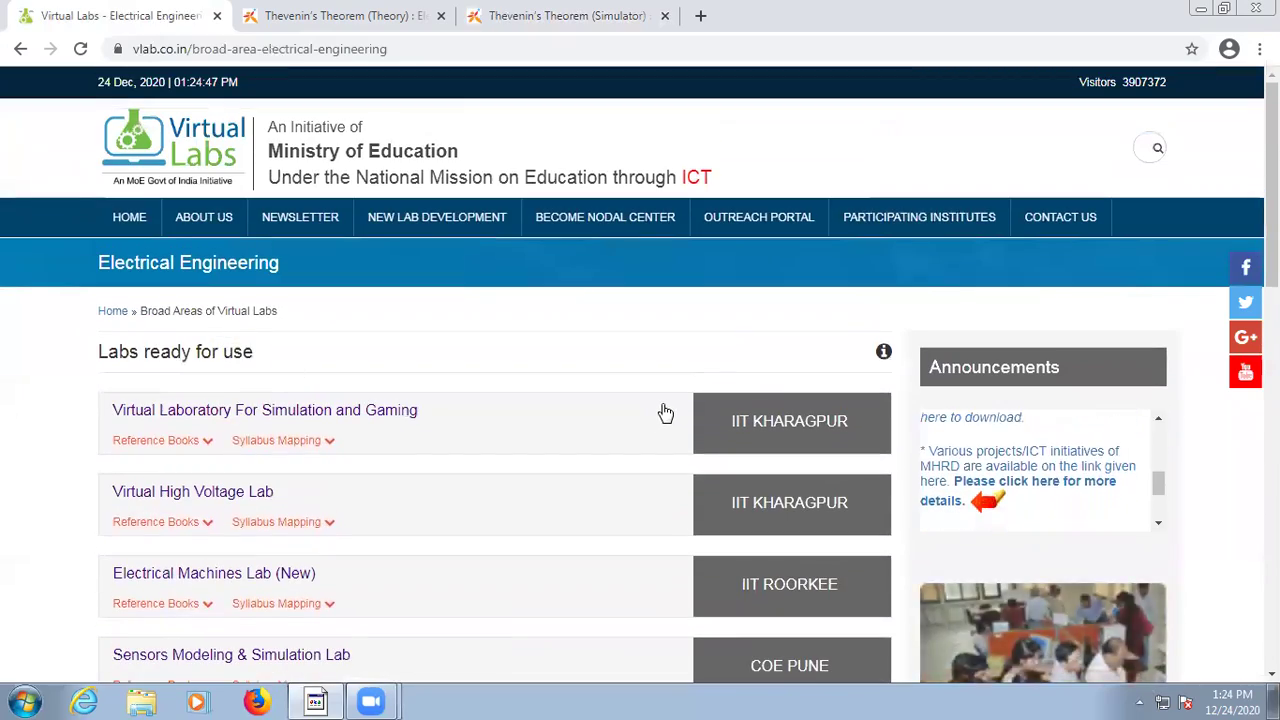
{"action": "scroll", "coordinate": [663, 411], "scroll_direction": "down", "scroll_amount": 5}
{"action": "scroll", "coordinate": [663, 411], "scroll_direction": "up", "scroll_amount": 5}
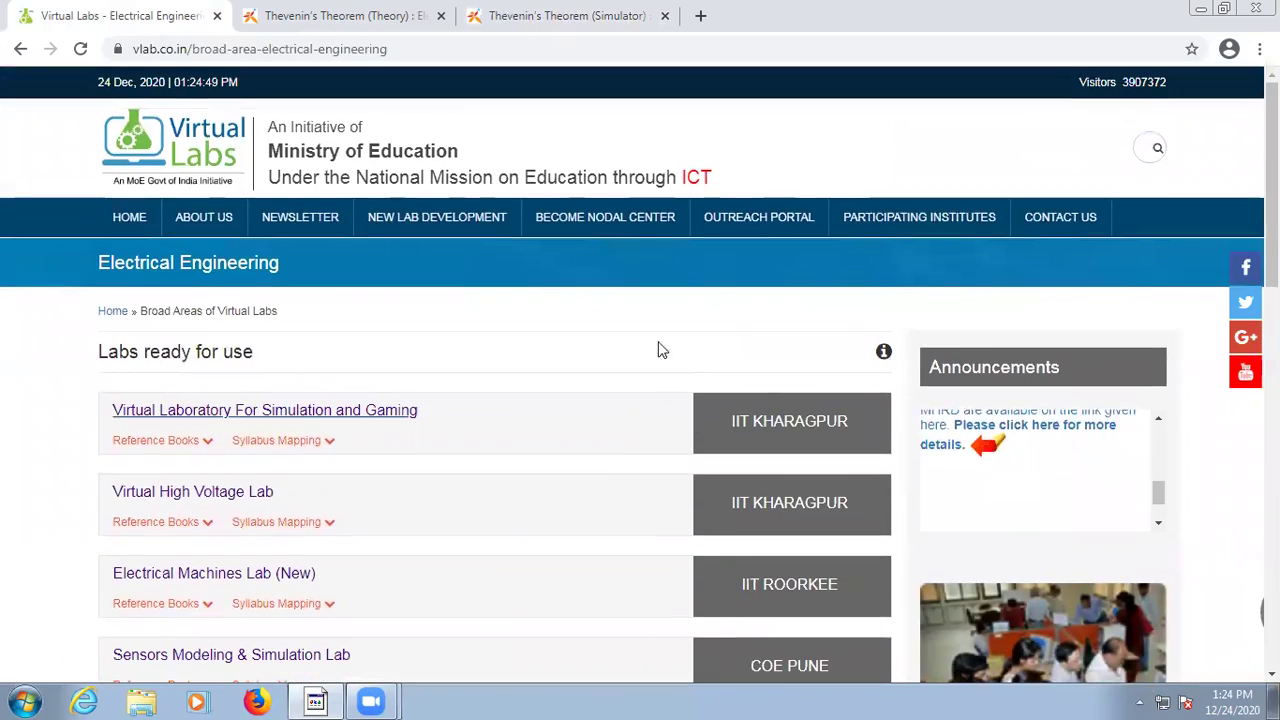
- Return to the vlab.co.in home page, then back to the Thevenin simulator and theory page
{"action": "left_click", "coordinate": [20, 48]}
{"action": "scroll", "coordinate": [683, 254], "scroll_direction": "up", "scroll_amount": 8}
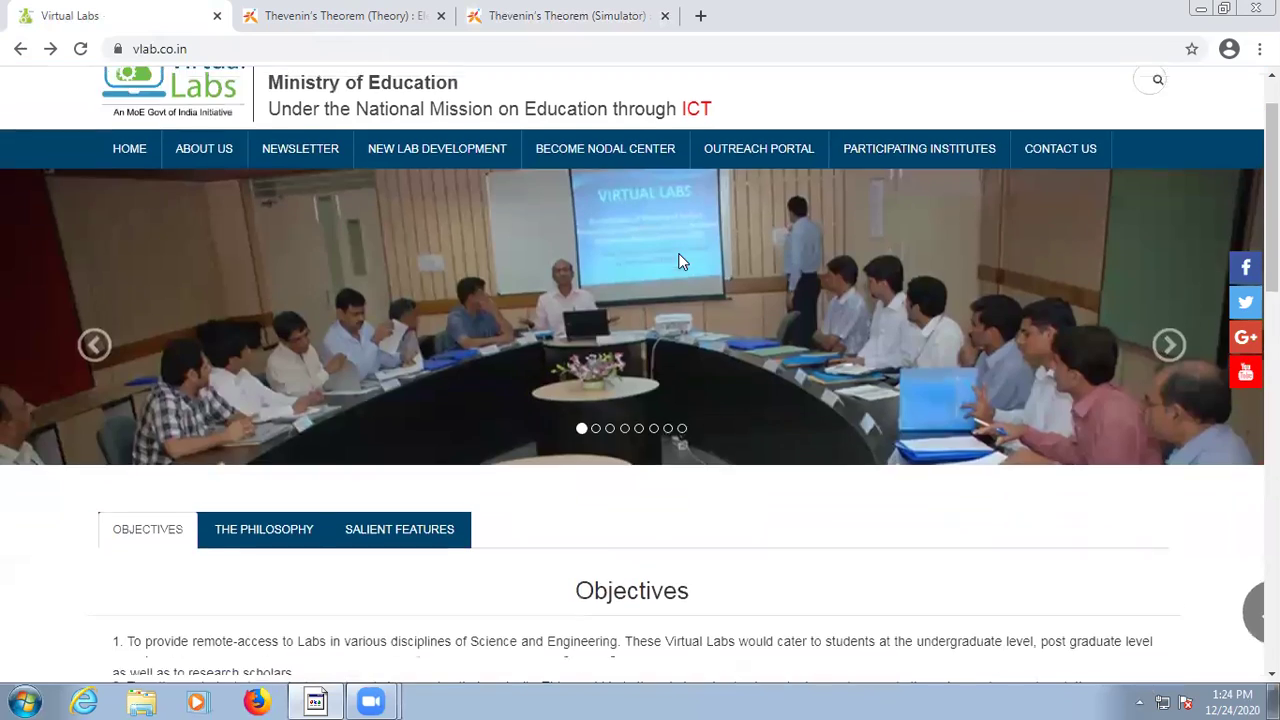
{"action": "left_click", "coordinate": [560, 16]}
{"action": "left_click", "coordinate": [415, 10]}
{"action": "left_click", "coordinate": [565, 10]}
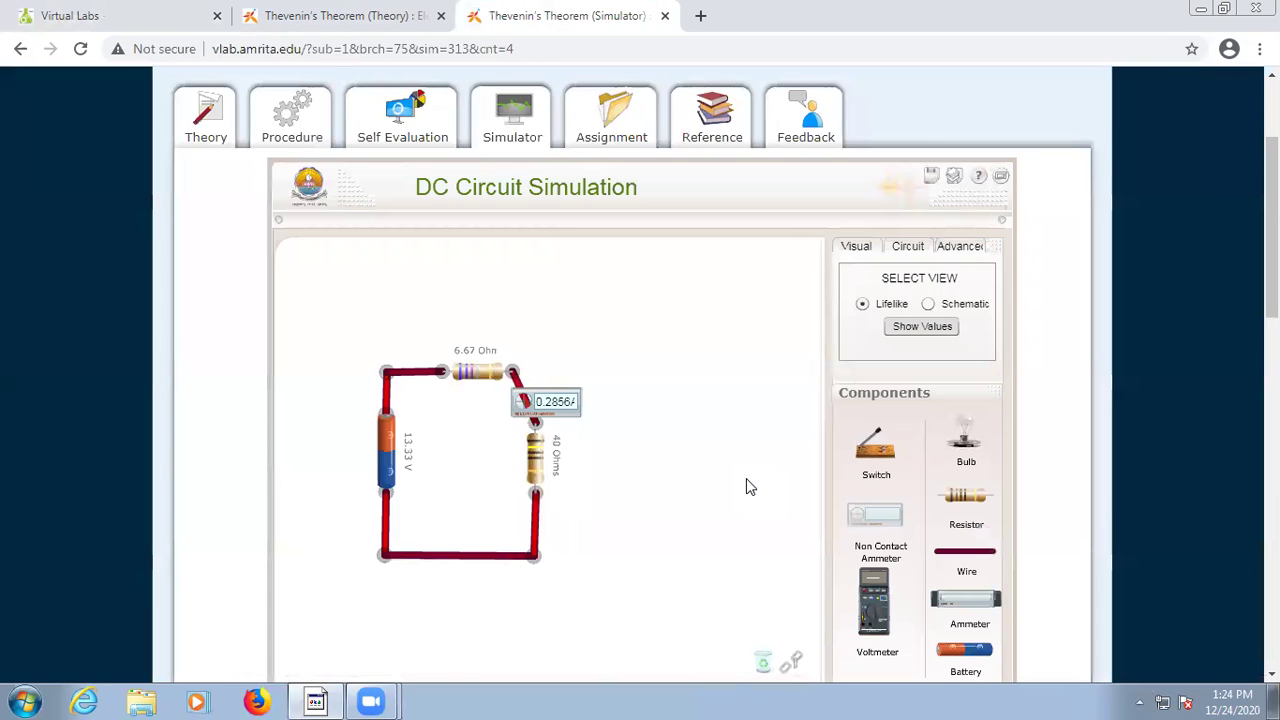